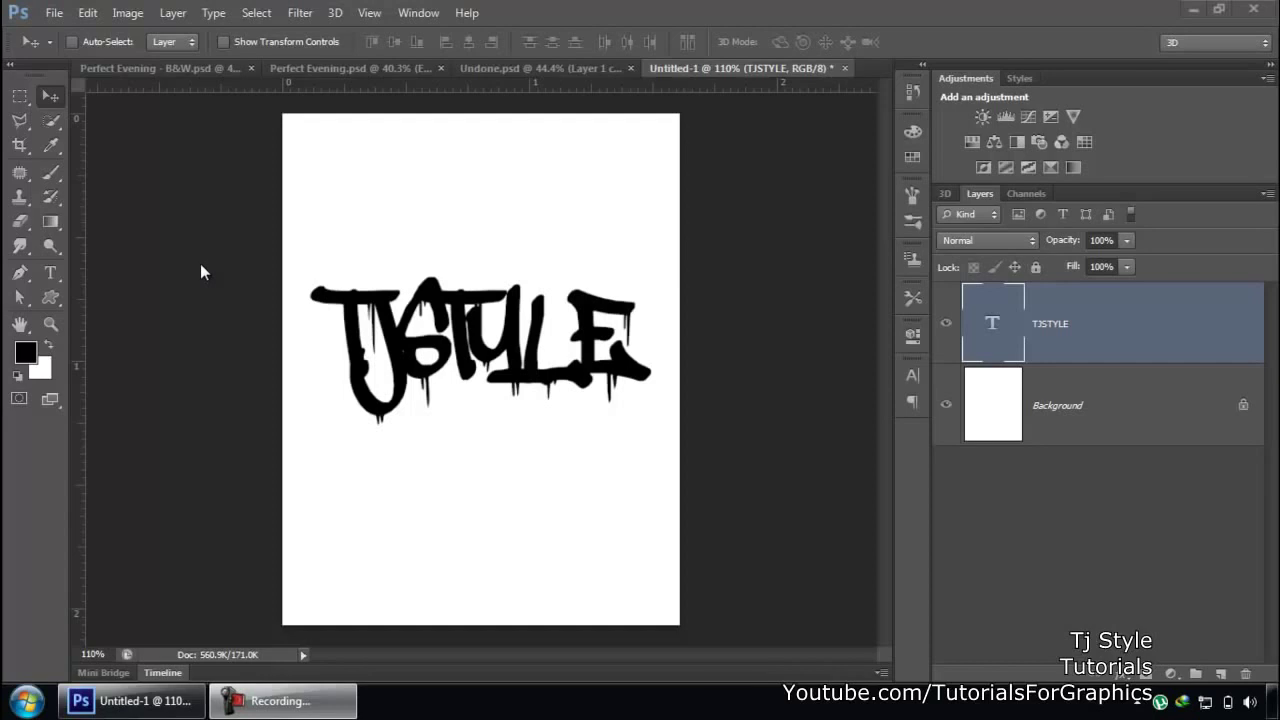
left_click(313, 706)
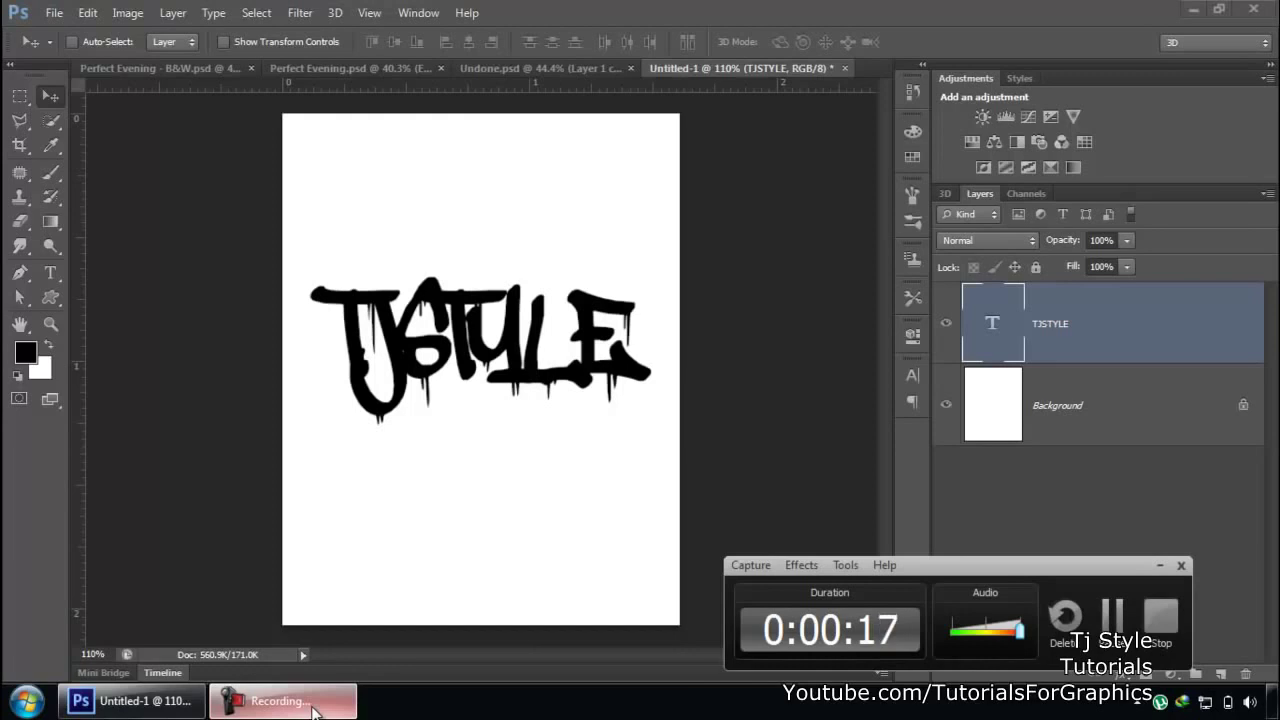
left_click(313, 706)
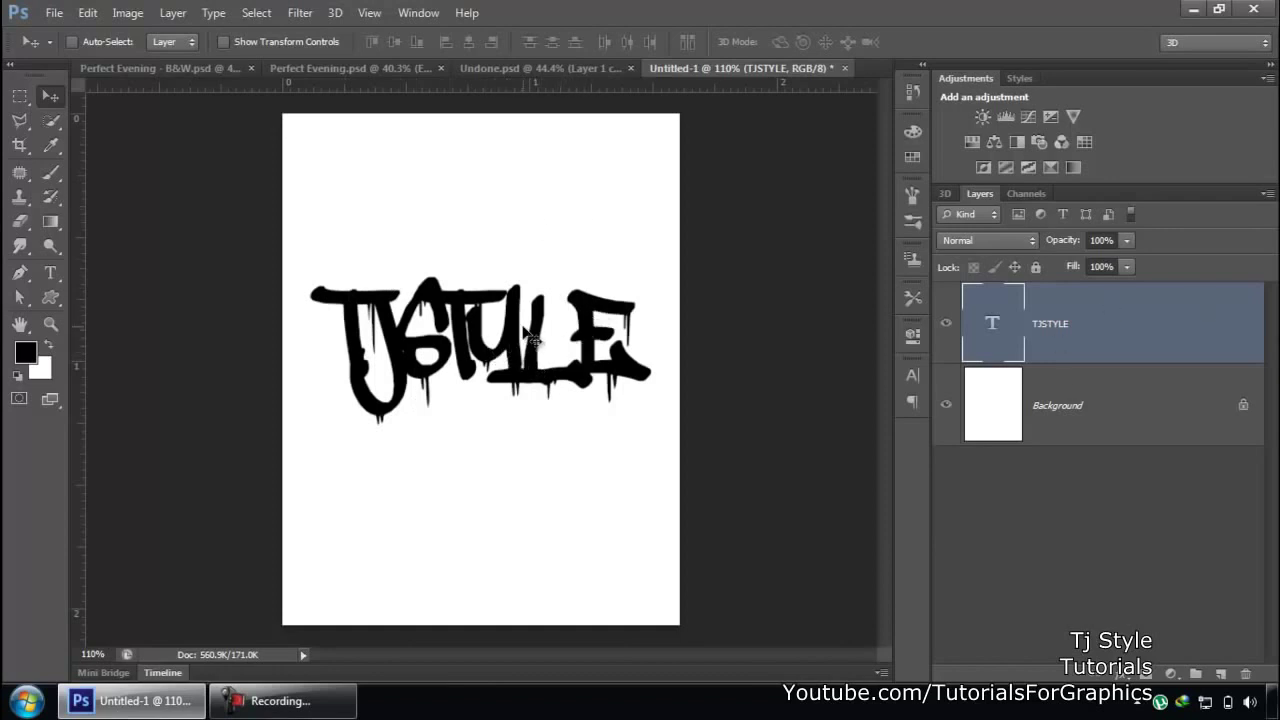
Step: Move the TJSTYLE text slightly down and apply an 8.4-pixel Gaussian Blur to it, accepting rasterization of the type layer
left_click_drag(528, 338, 515, 370)
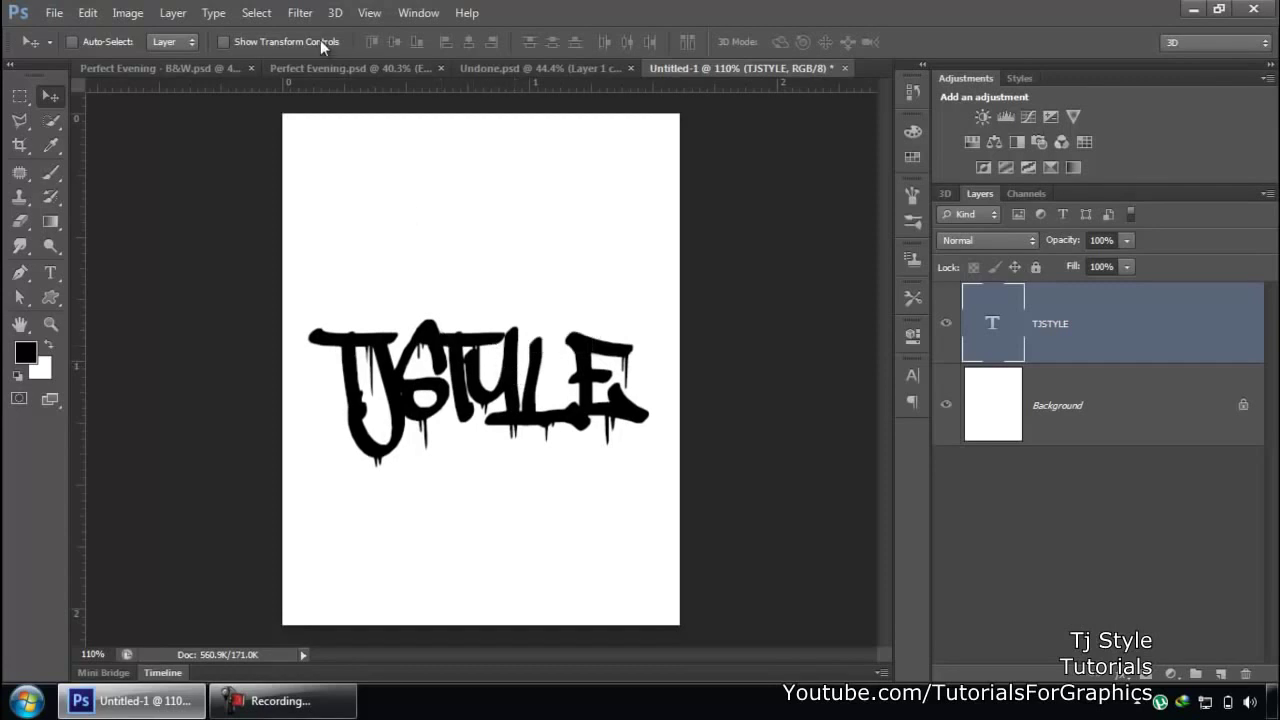
left_click(301, 14)
mouse_move(473, 196)
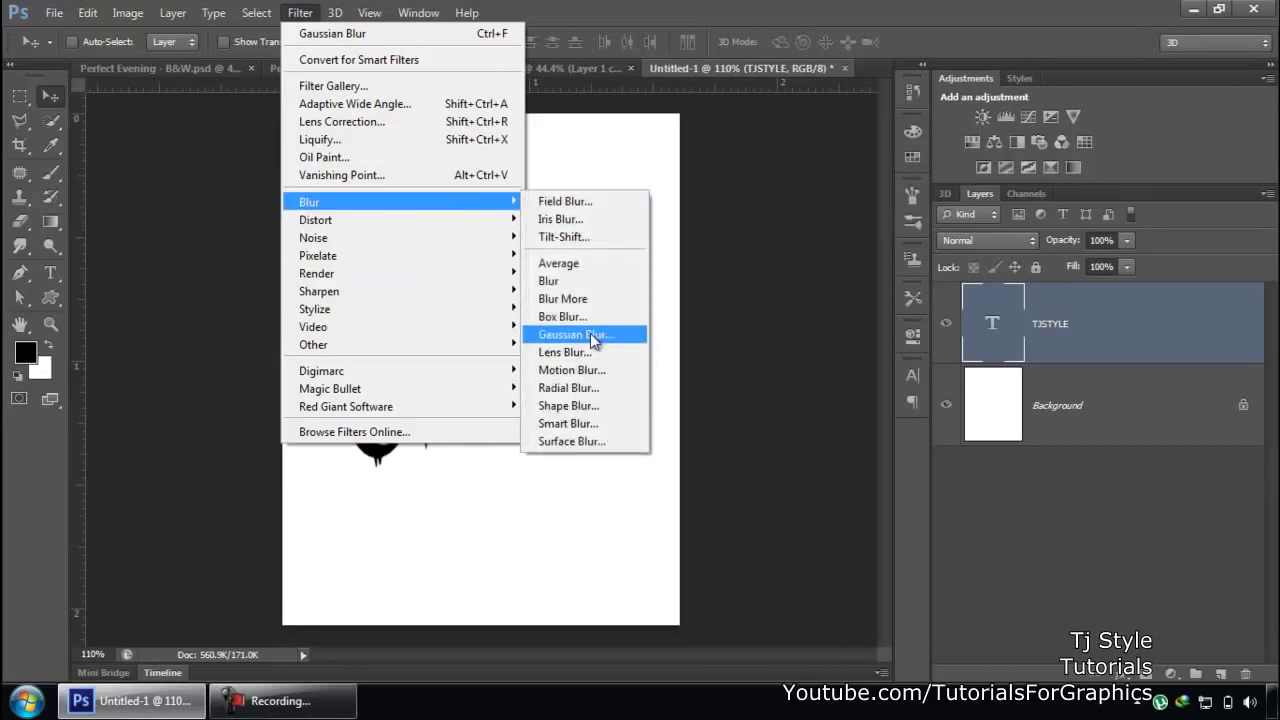
left_click(590, 333)
left_click_drag(750, 233, 431, 193)
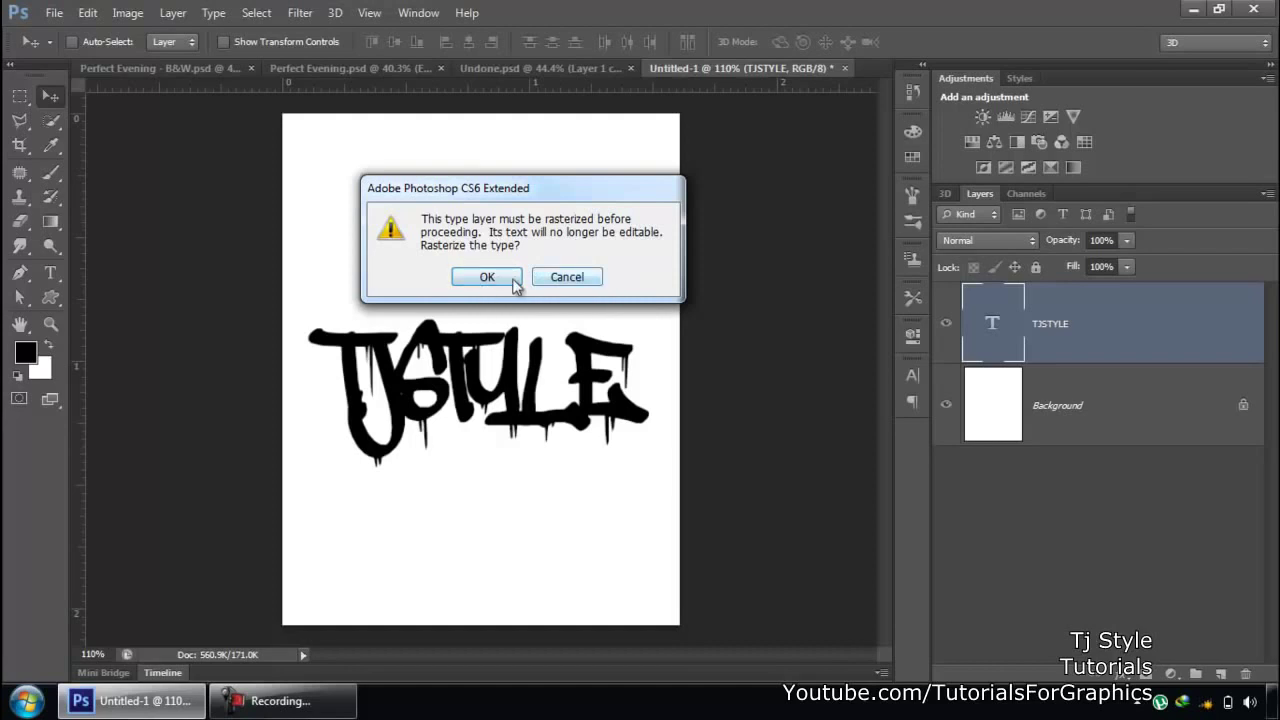
left_click_drag(560, 194, 655, 206)
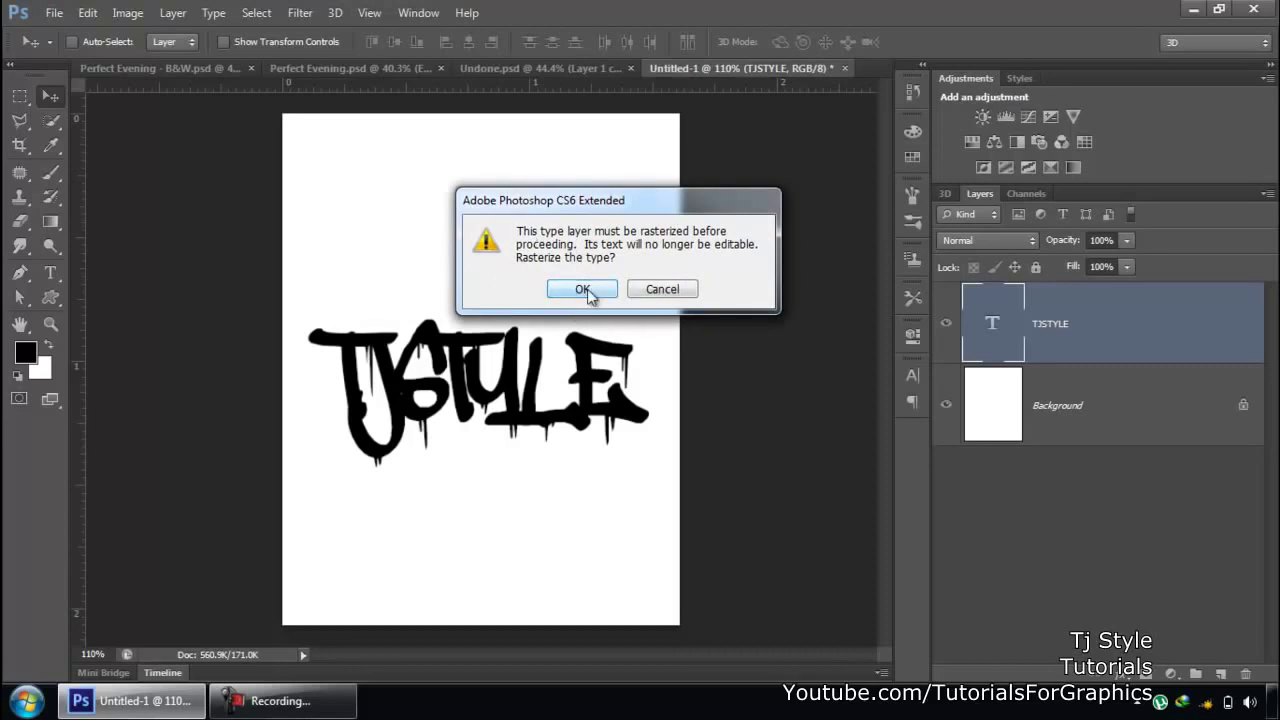
left_click_drag(670, 205, 760, 250)
left_click(701, 302)
left_click_drag(769, 528, 820, 528)
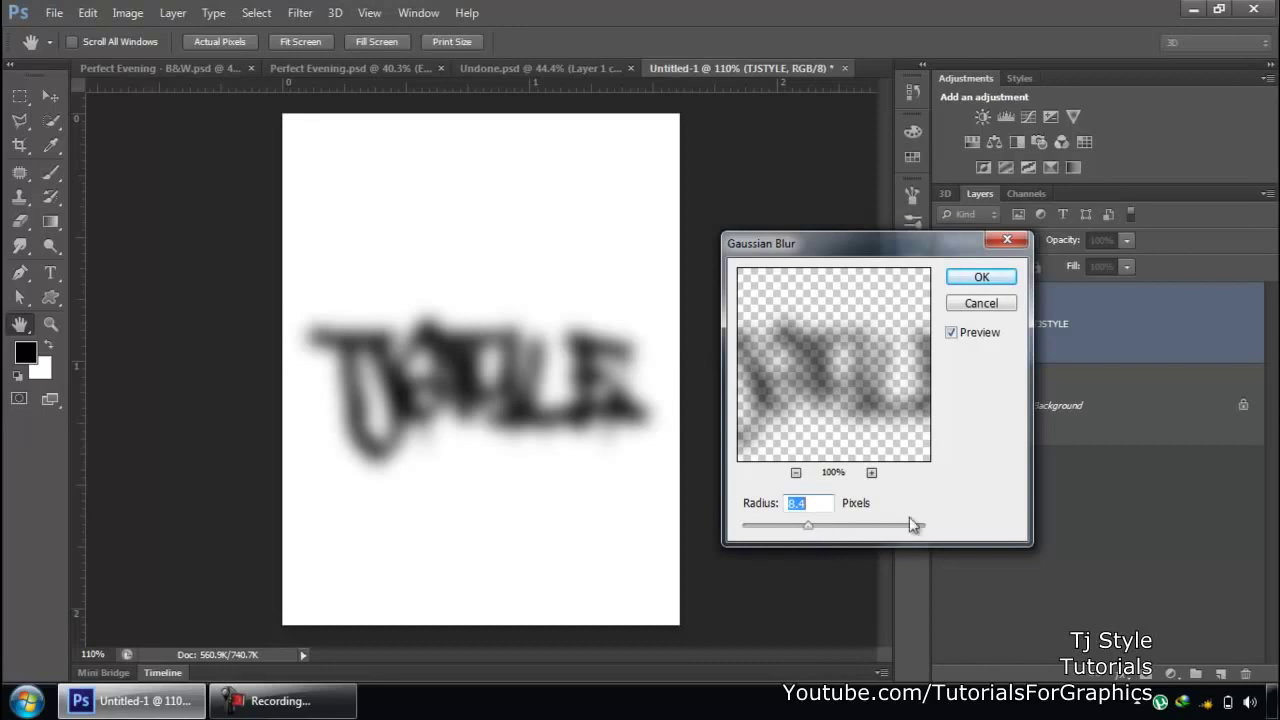
left_click(972, 283)
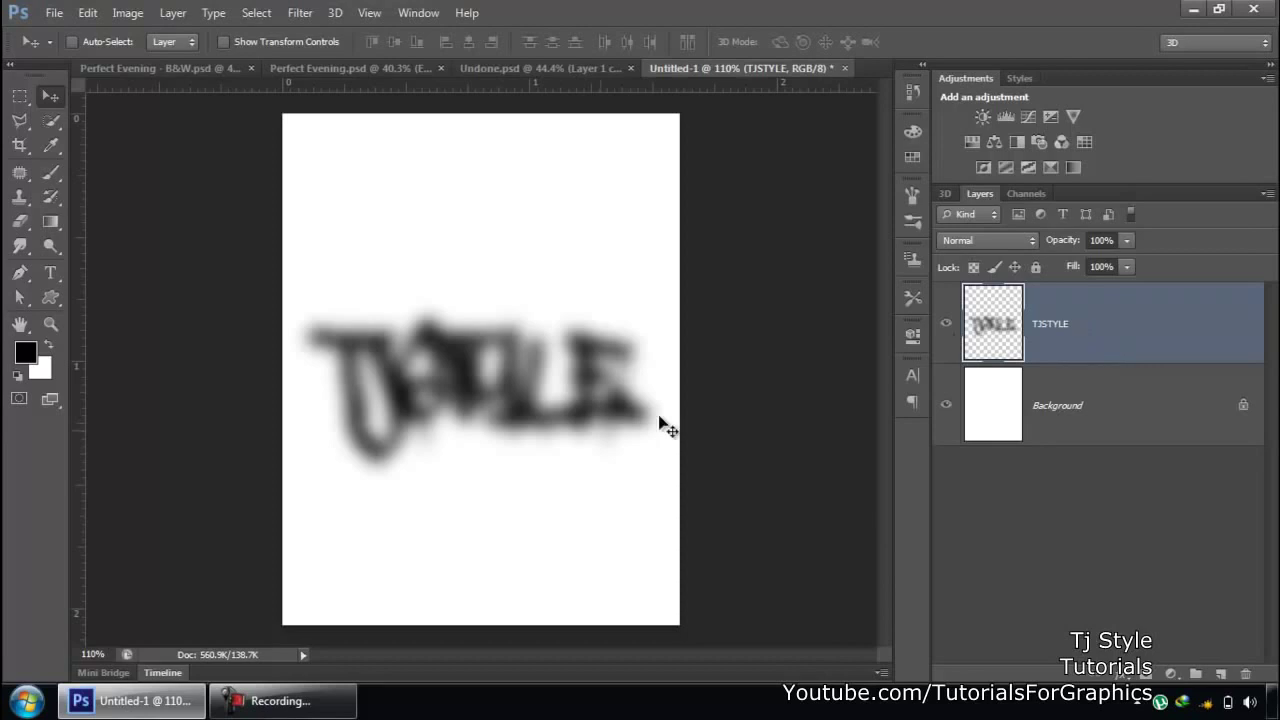
Step: Move the blurred TJSTYLE text up and rotate it clockwise by about 18.6 degrees with Free Transform
left_click_drag(505, 338, 508, 279)
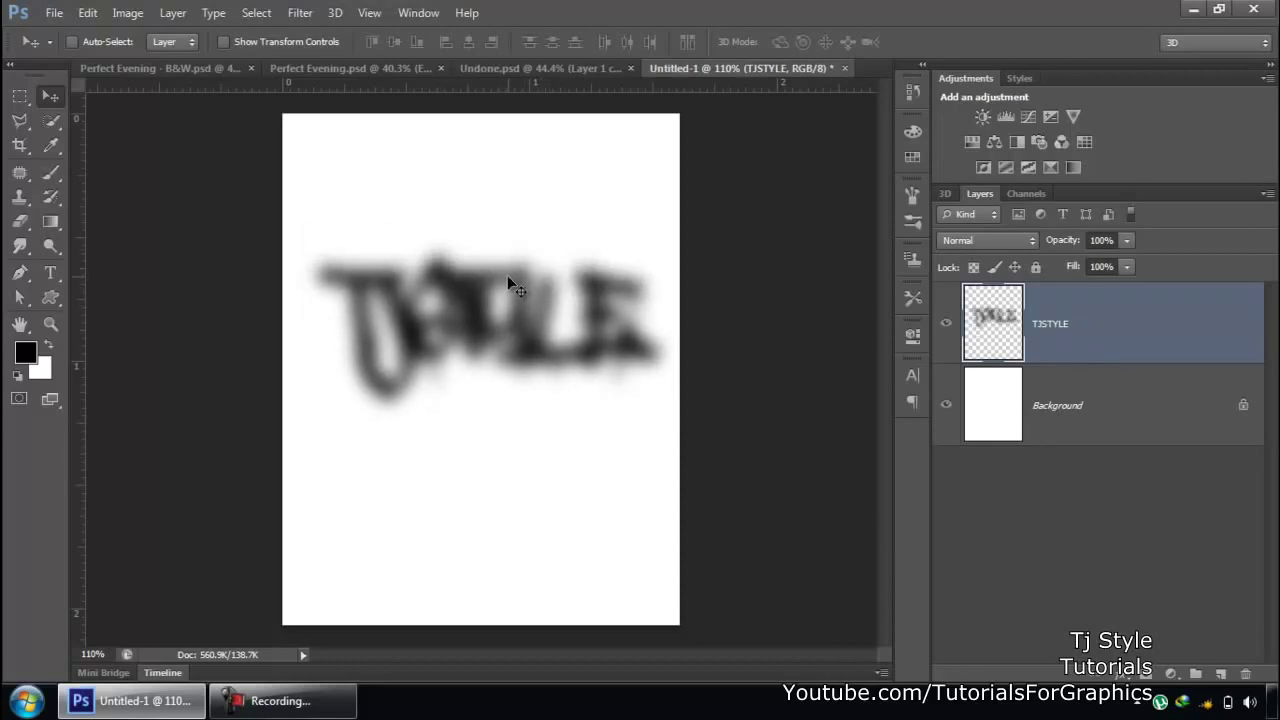
key("ctrl+t")
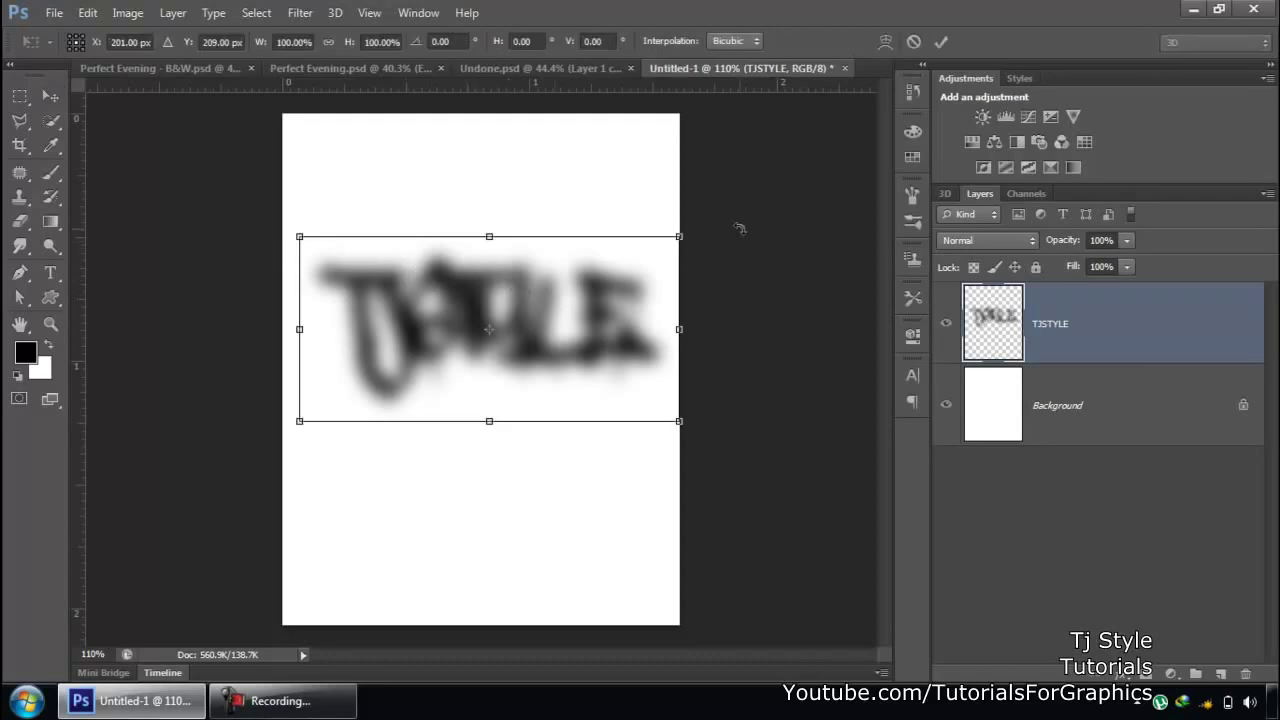
left_click_drag(743, 238, 748, 305)
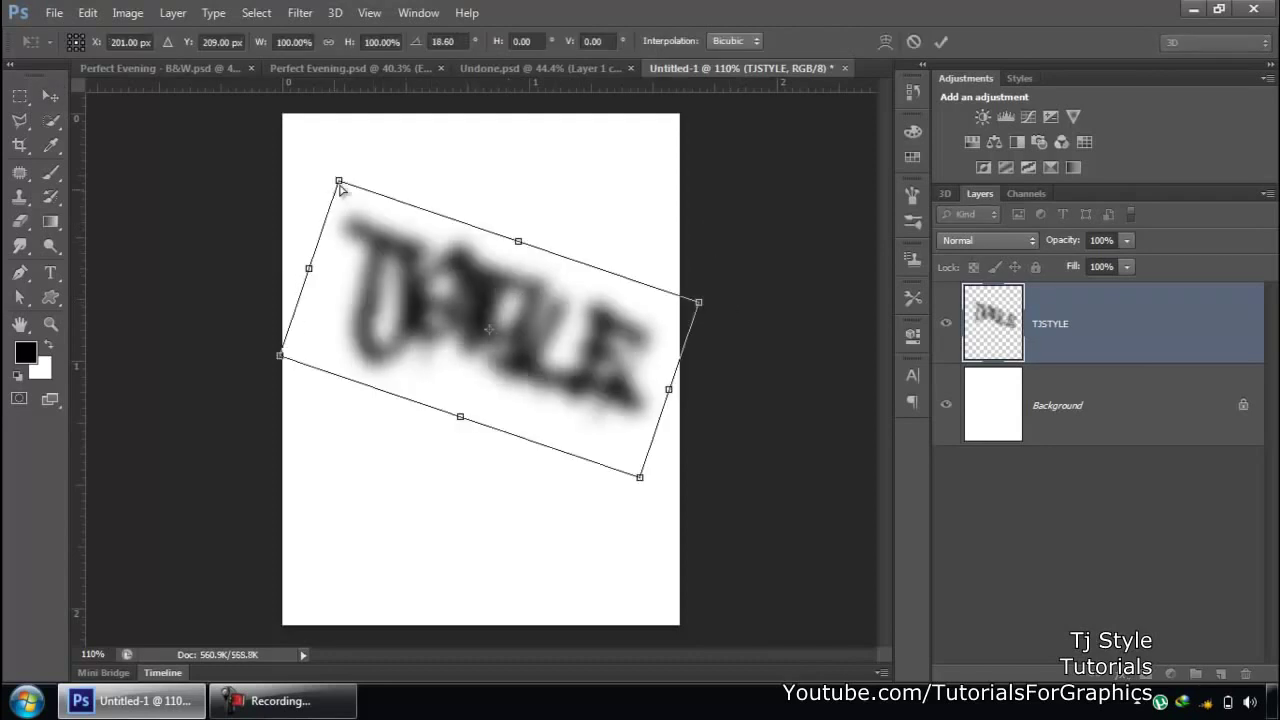
left_click_drag(343, 183, 467, 314)
key("ctrl+z")
key("Return")
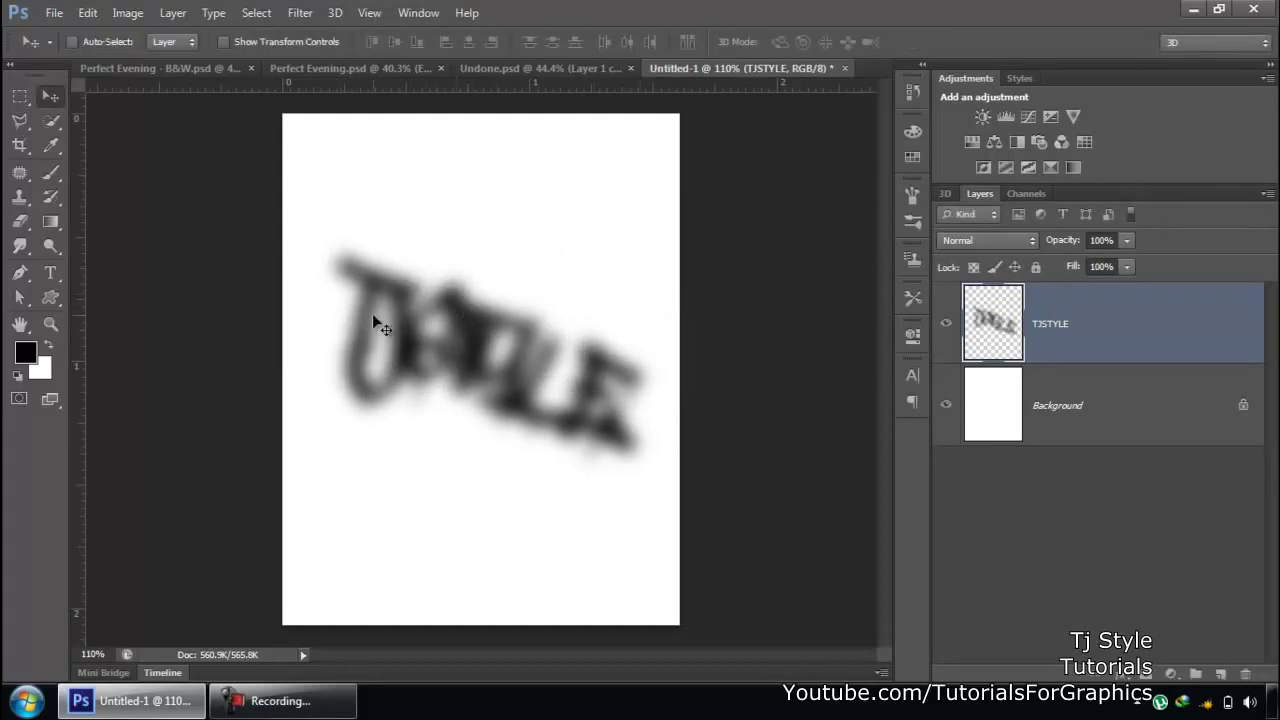
Step: Undo the rotation, move, blur and rasterization so that TJSTYLE is an editable type layer again
left_click(282, 701)
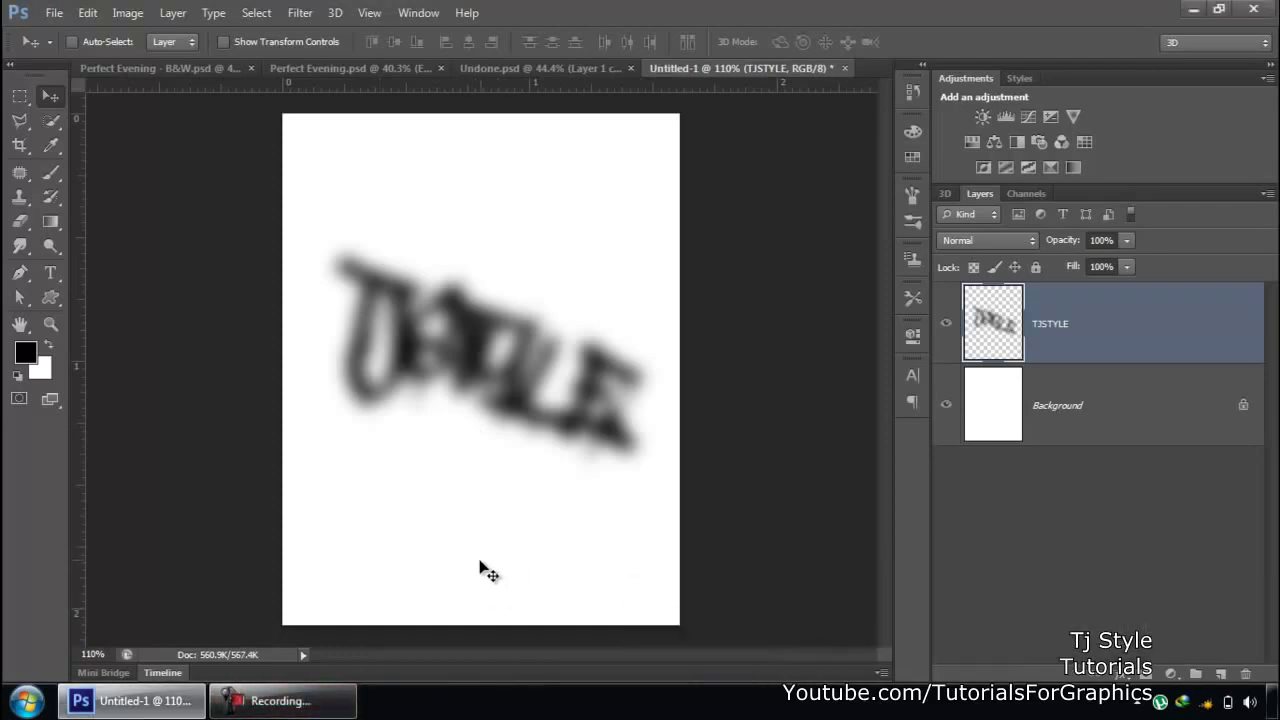
key("ctrl+alt+z")
key("ctrl+alt+z")
key("ctrl+alt+z")
key("ctrl+alt+z")
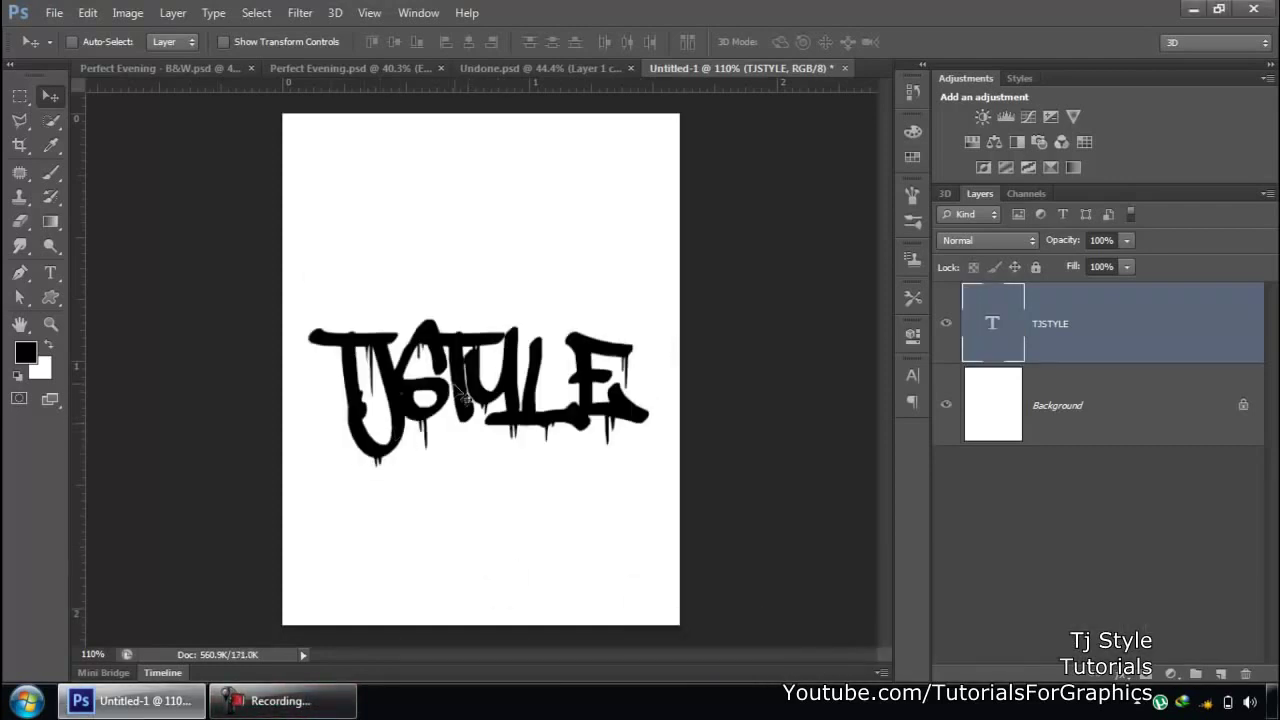
Step: Move the TJSTYLE text slightly up on the canvas and convert its layer to a Smart Object
left_click_drag(524, 373, 511, 329)
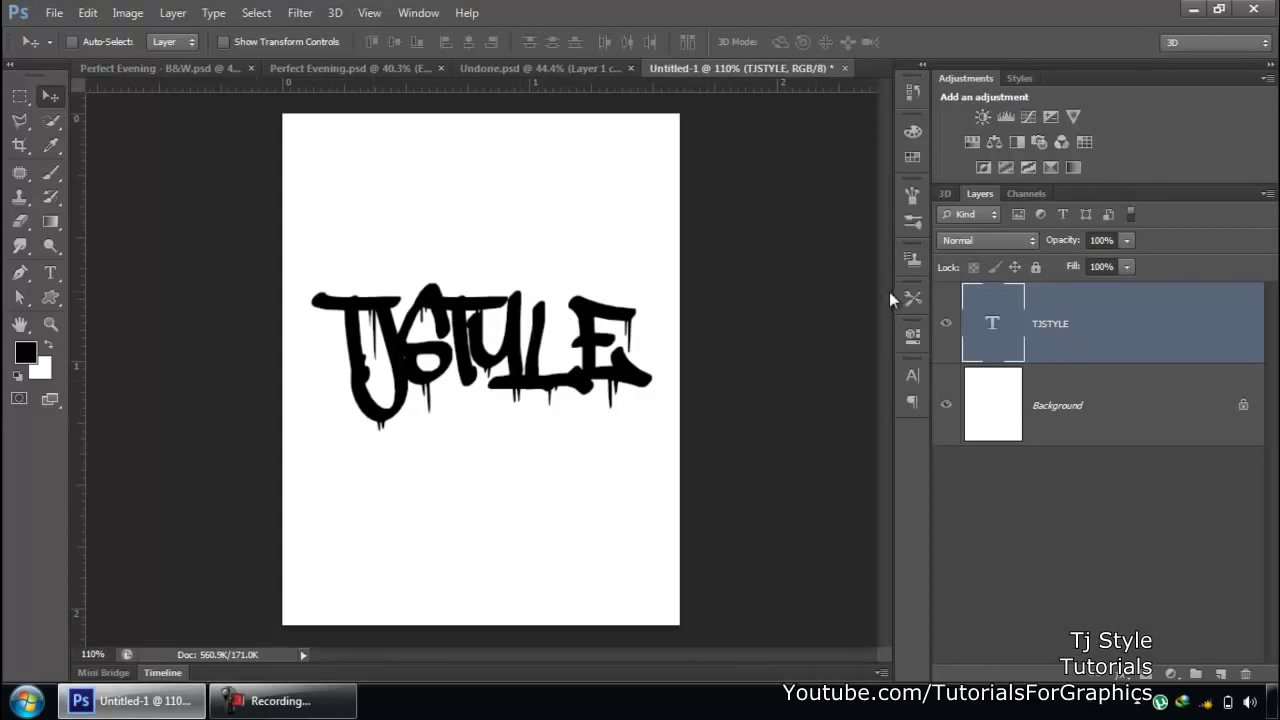
right_click(1058, 325)
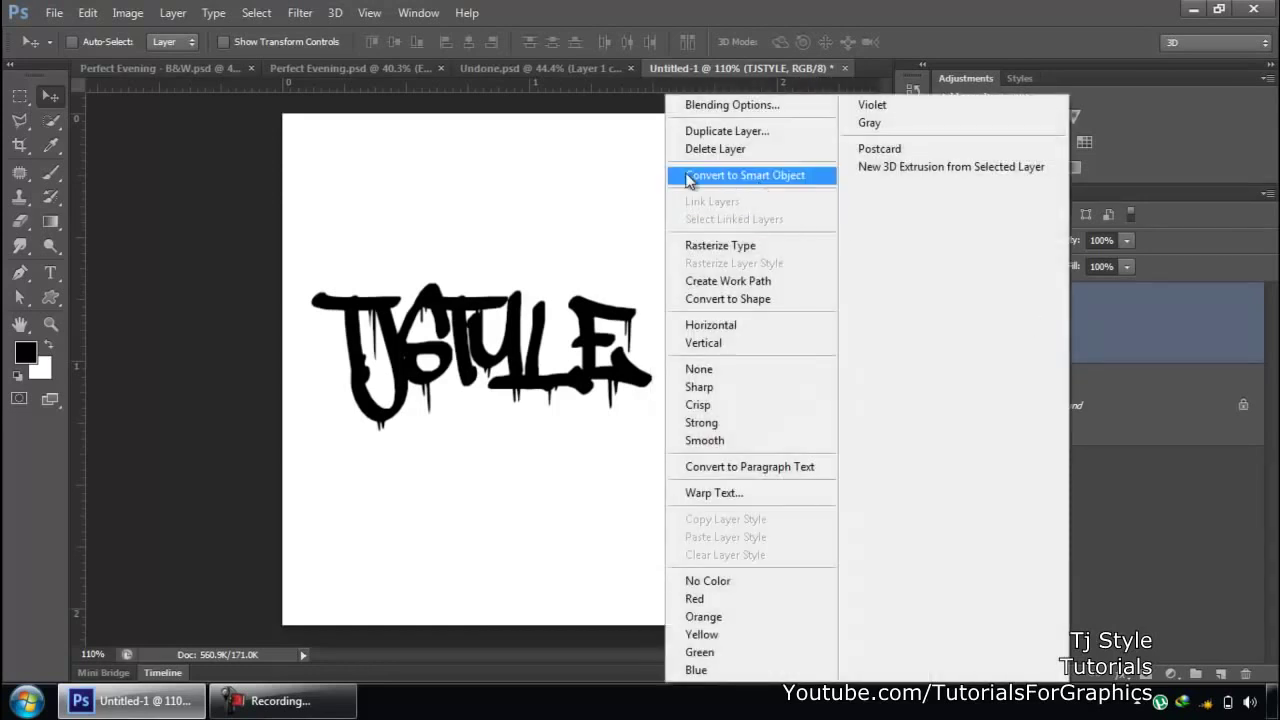
left_click(744, 177)
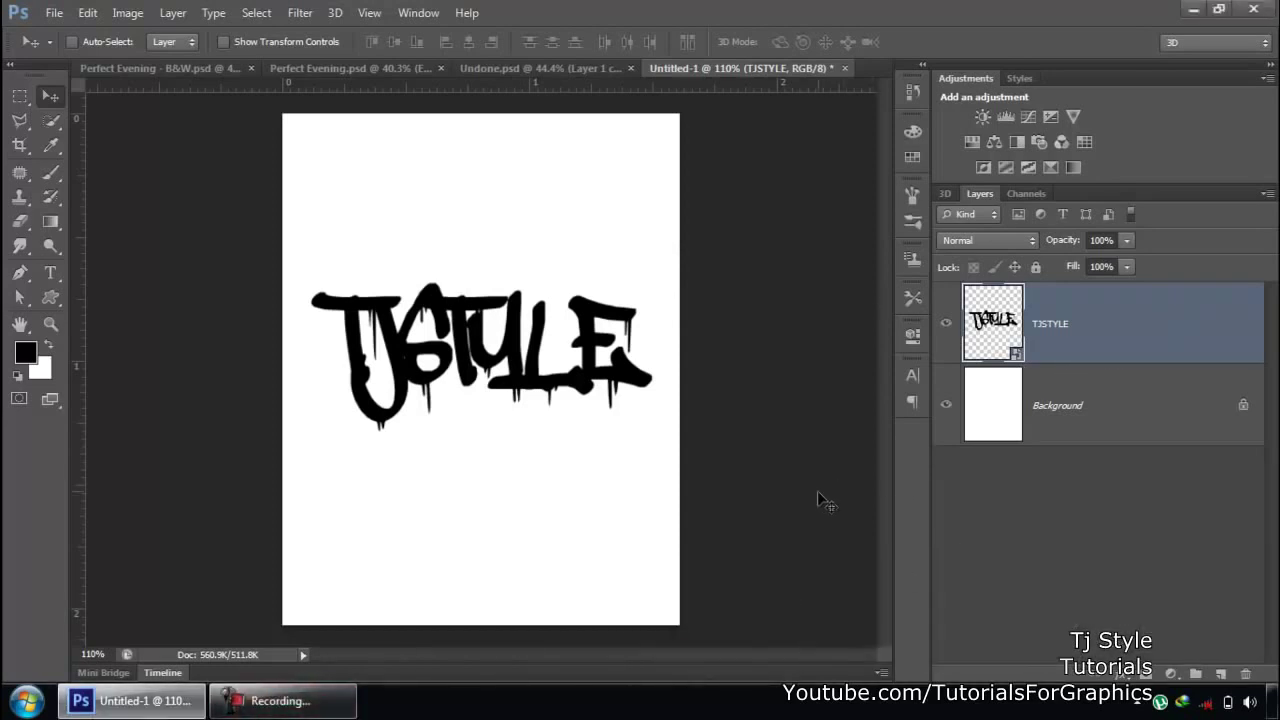
Step: Apply an 8.4-pixel Gaussian Blur to the TJSTYLE smart object, and switch the smart filter's visibility off and back on
left_click(302, 13)
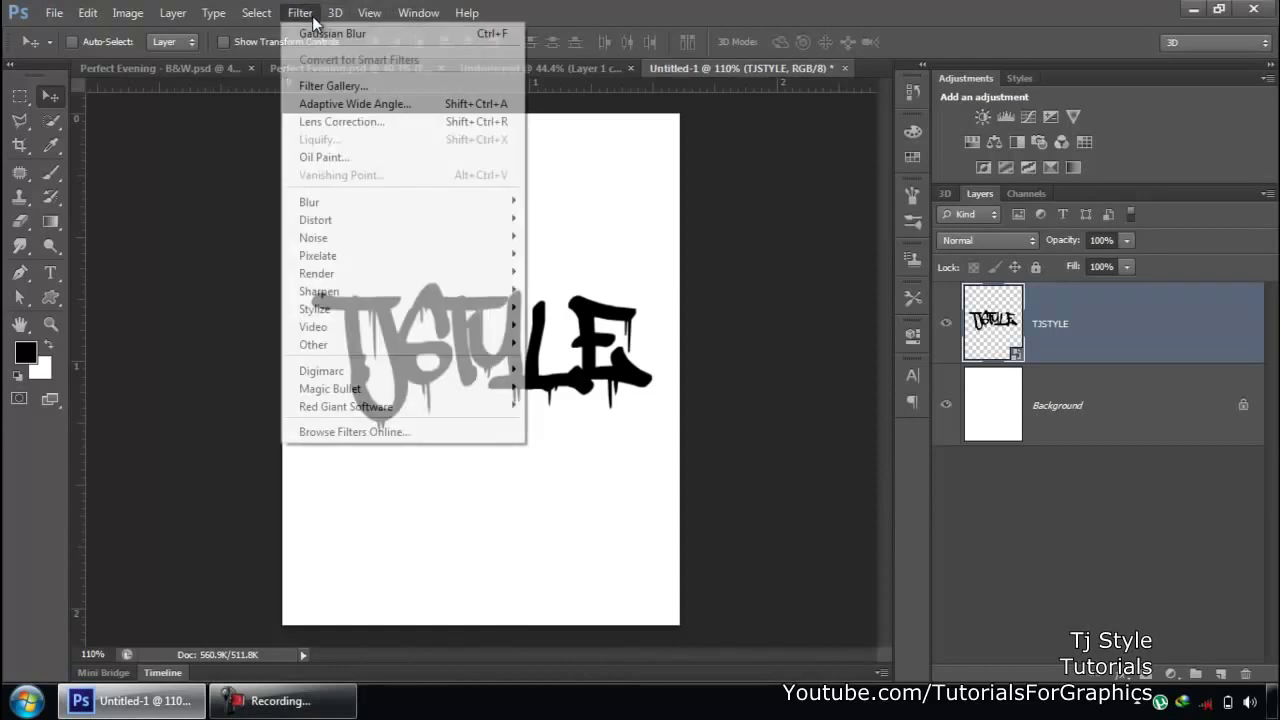
mouse_move(480, 204)
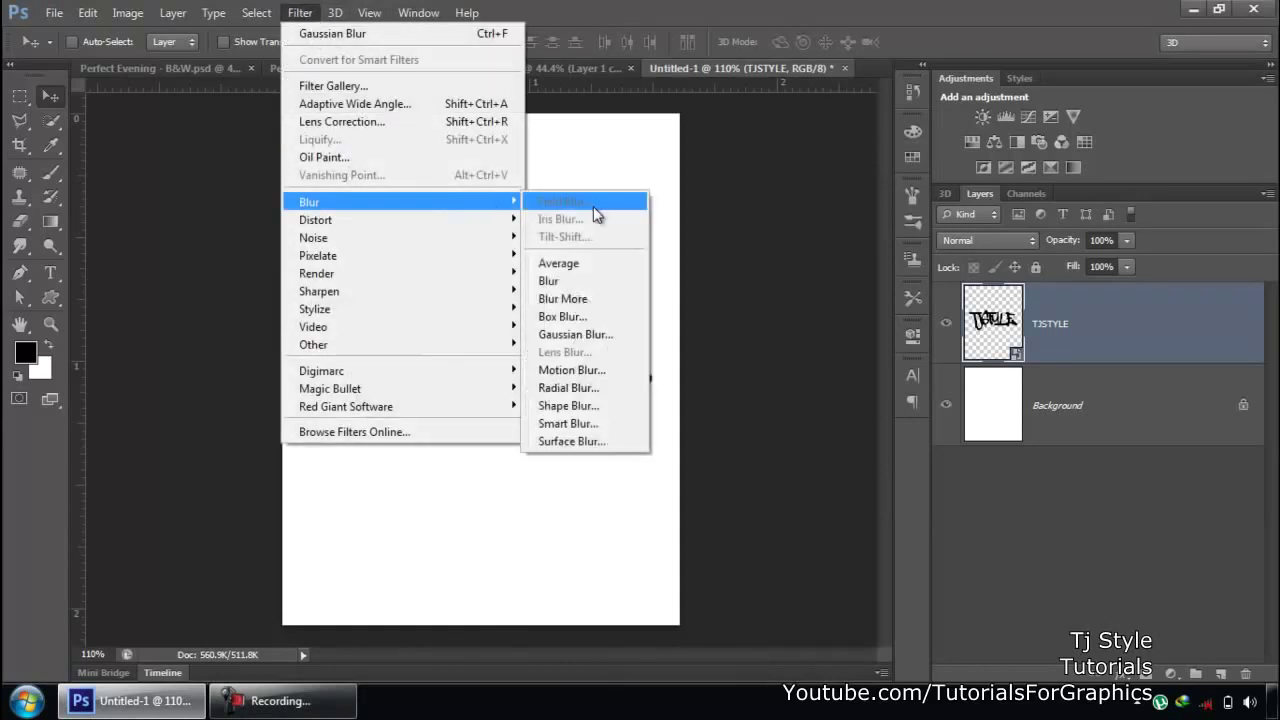
left_click(580, 334)
left_click_drag(784, 249, 861, 252)
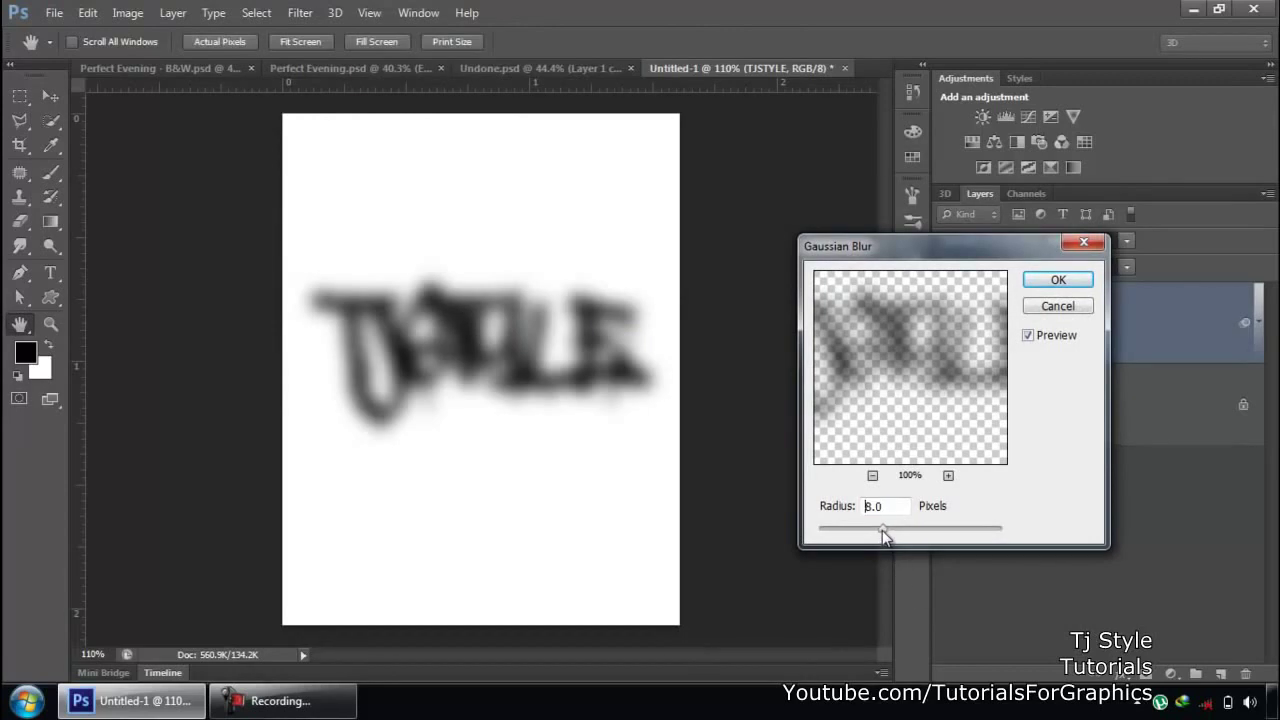
left_click_drag(884, 530, 887, 530)
left_click(1087, 281)
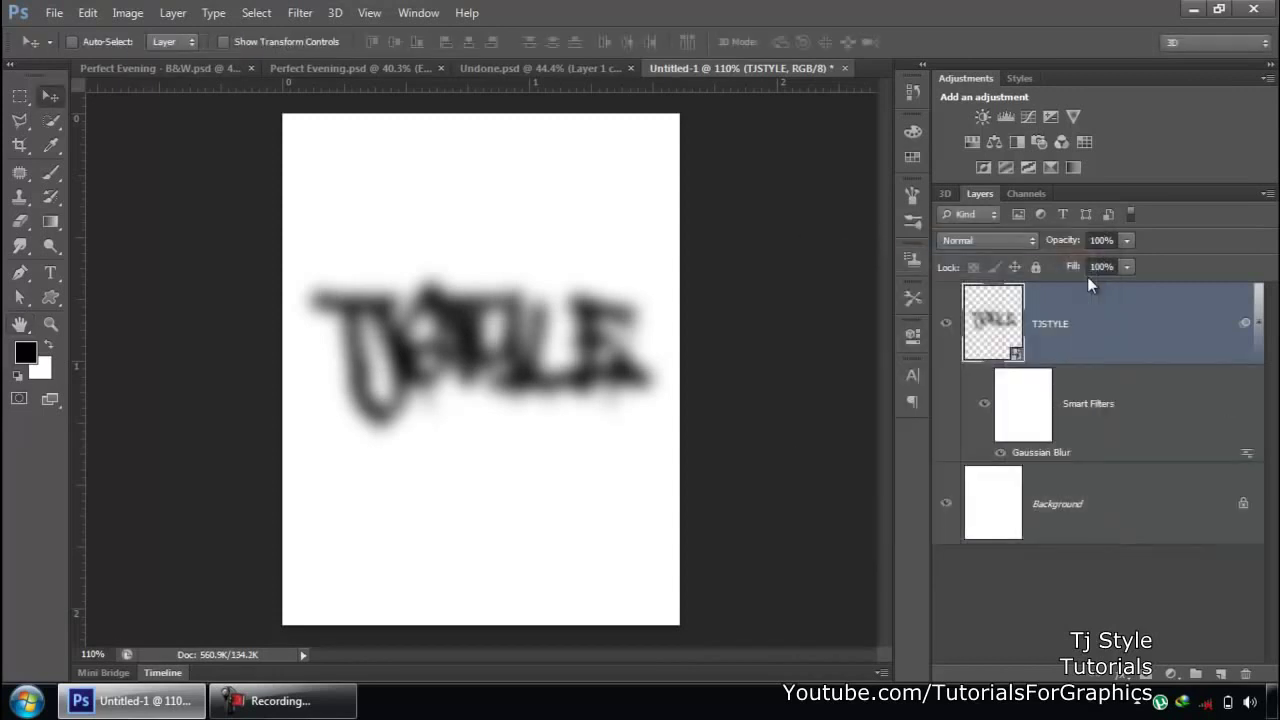
left_click(1002, 455)
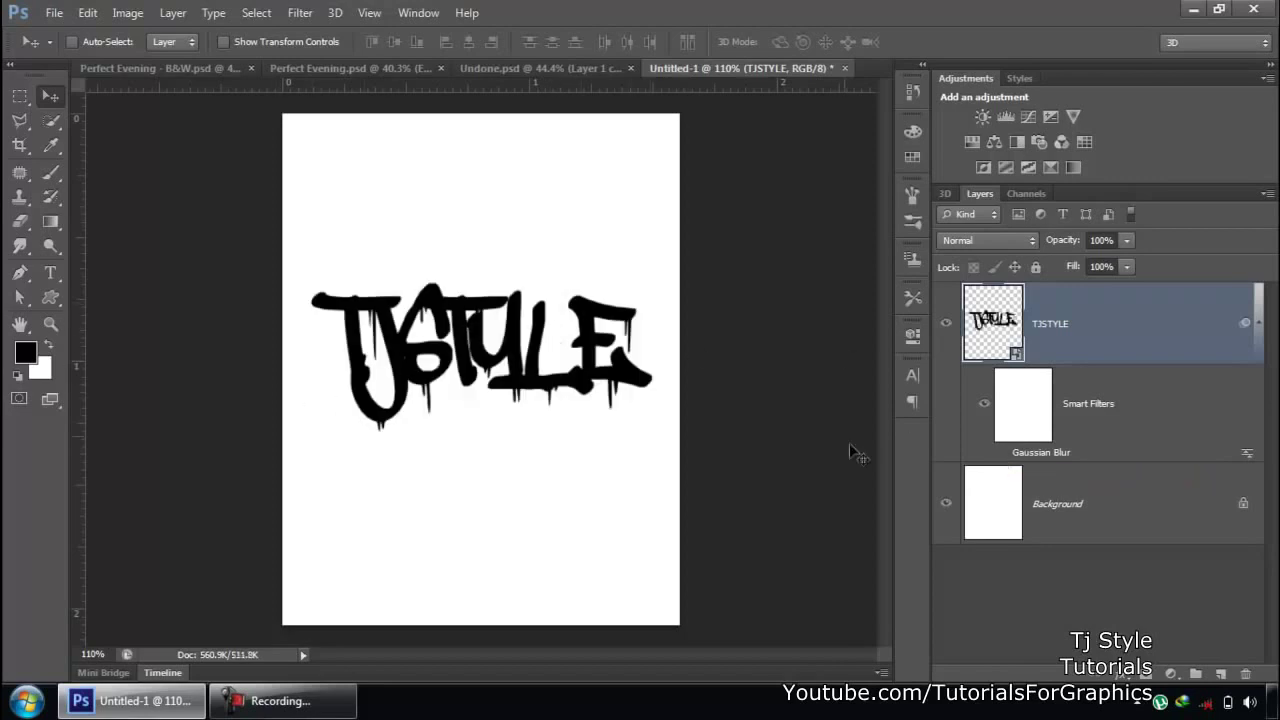
left_click(1000, 453)
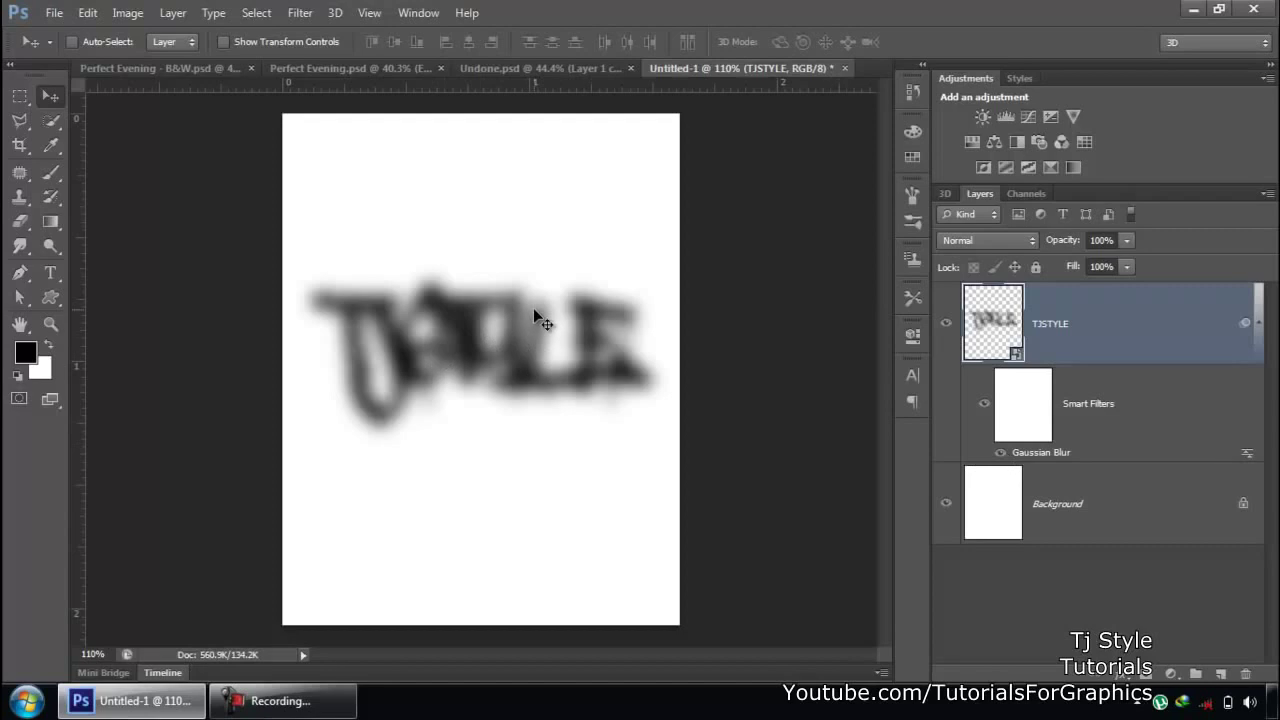
Step: Set the Gaussian Blur smart filter's radius to 3.3 pixels and select the Smart Filters mask on the TJSTYLE layer
double_click(1045, 455)
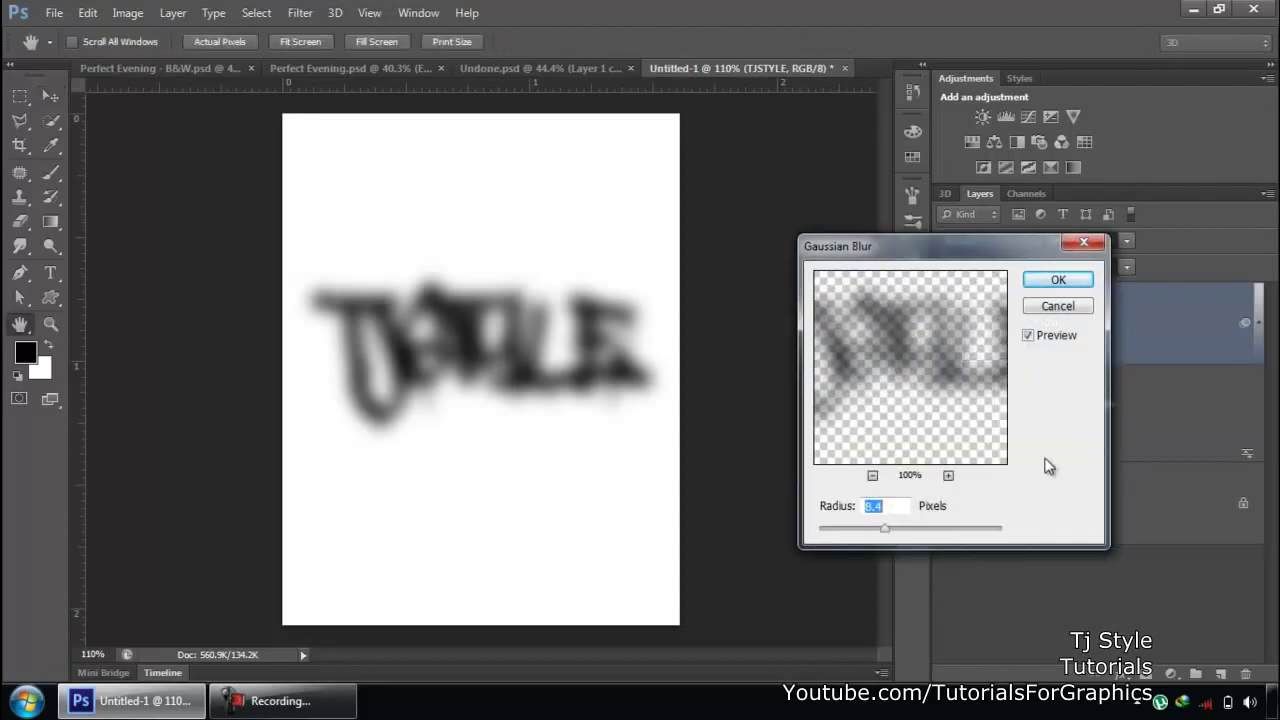
left_click_drag(915, 257, 873, 259)
left_click_drag(843, 530, 810, 532)
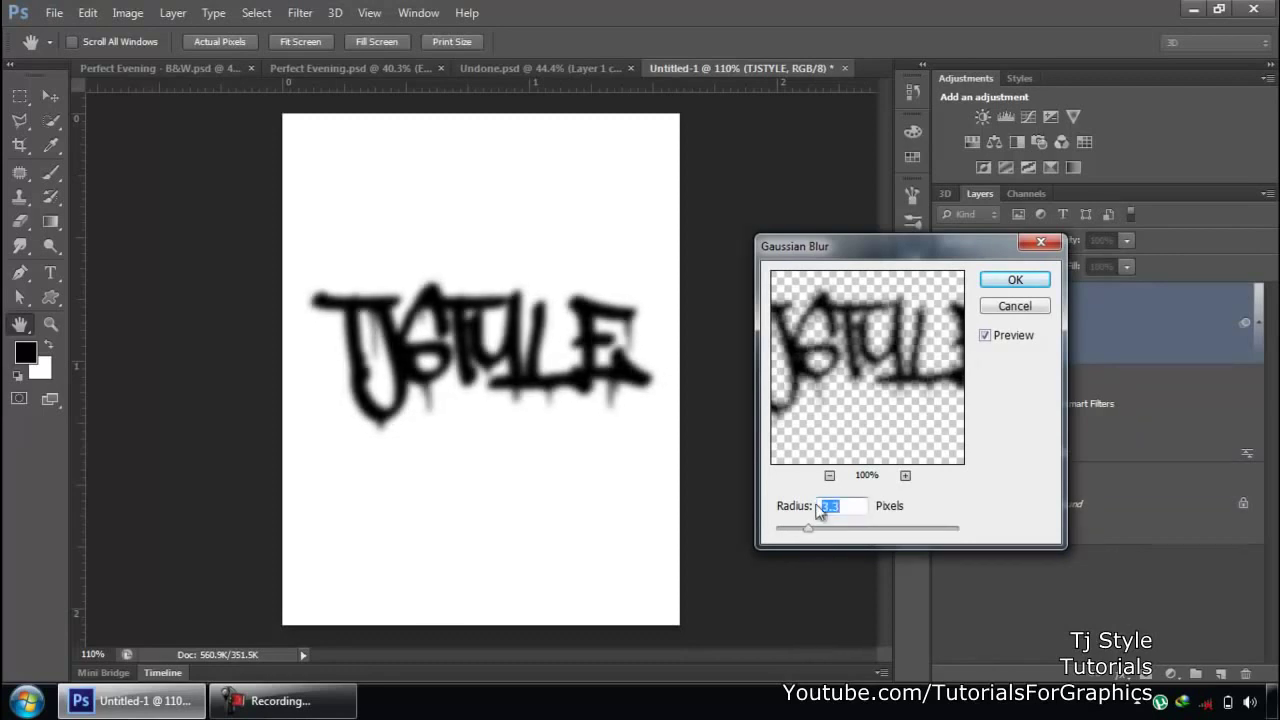
left_click(1000, 283)
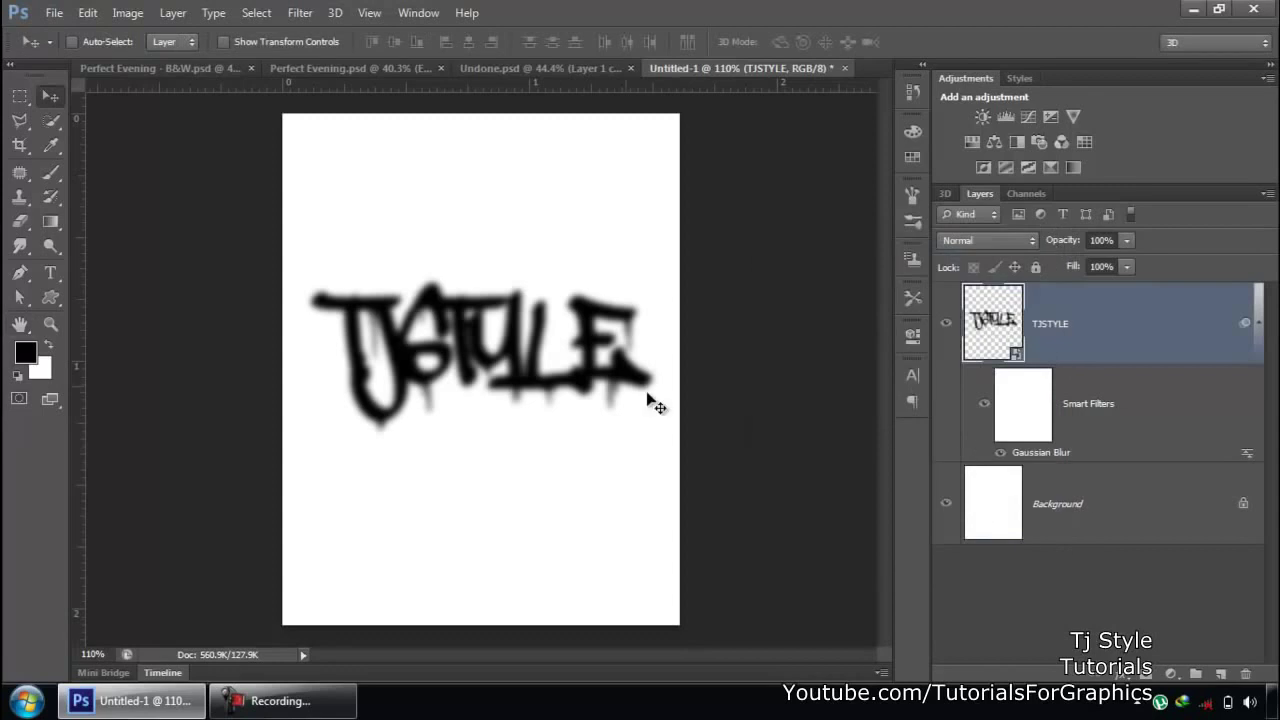
left_click(300, 701)
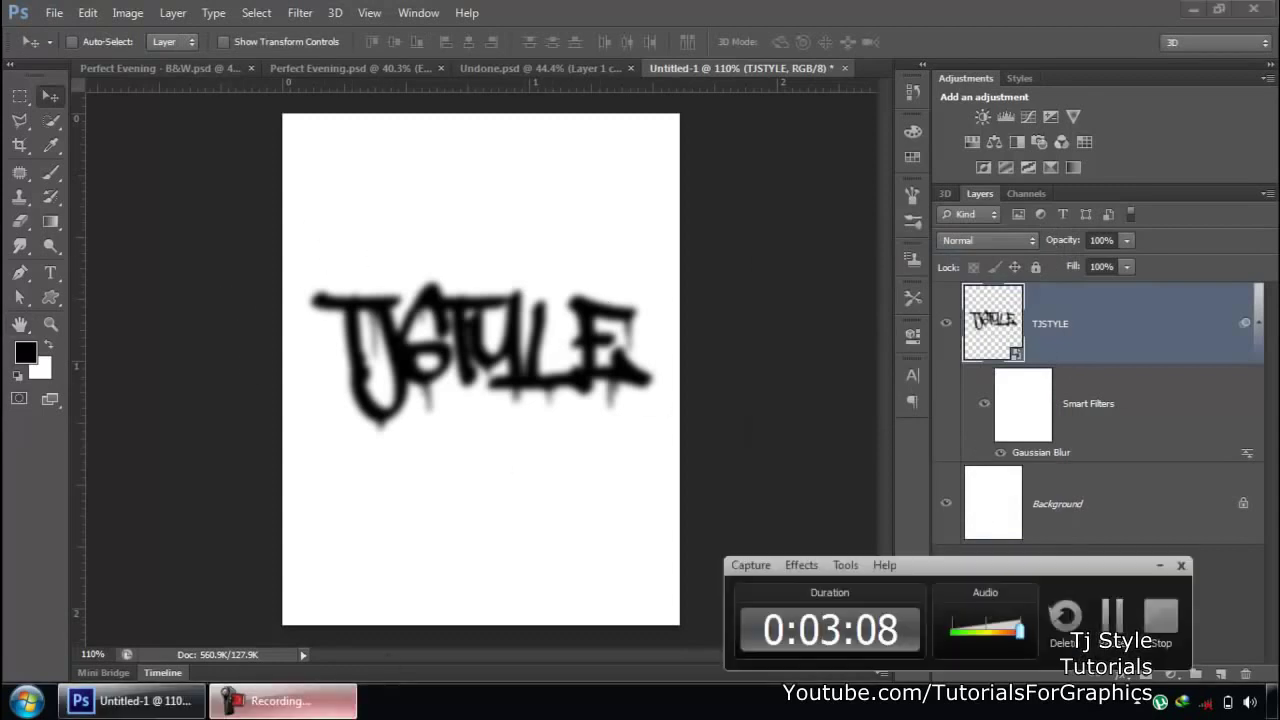
left_click(1031, 424)
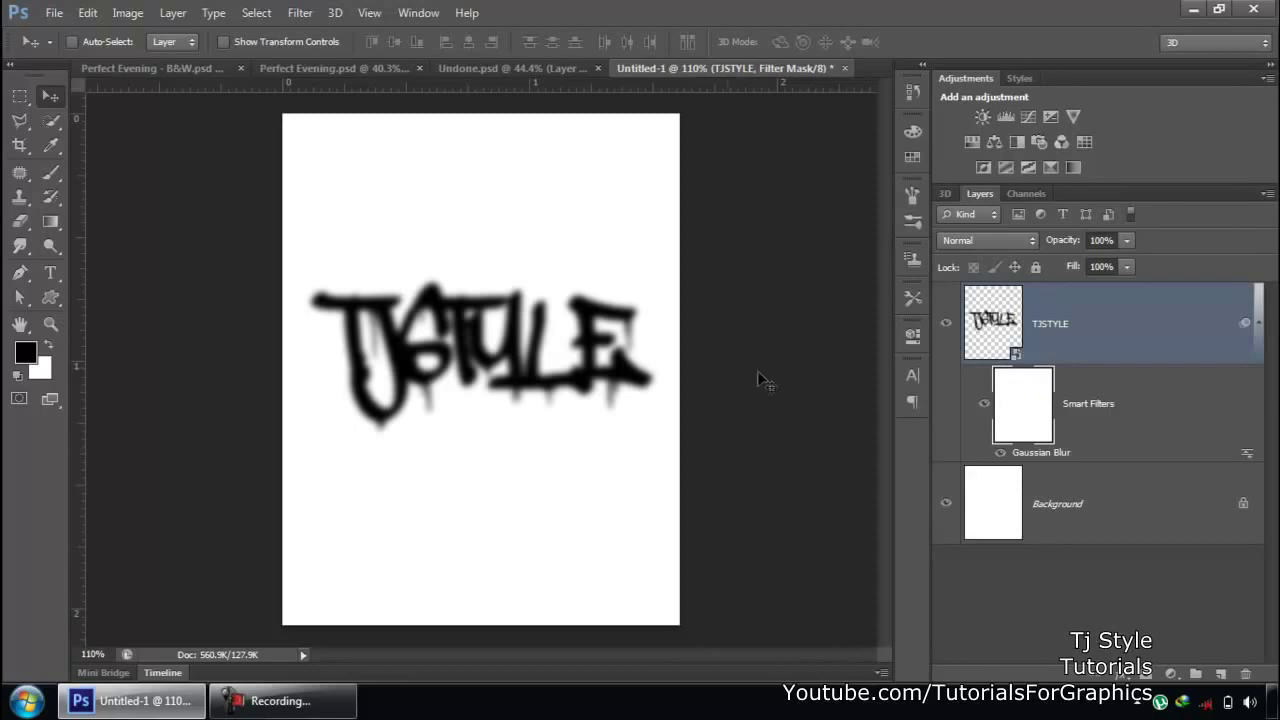
Step: Delete the TJSTYLE layer's filter mask and undo the deletion
right_click(1024, 400)
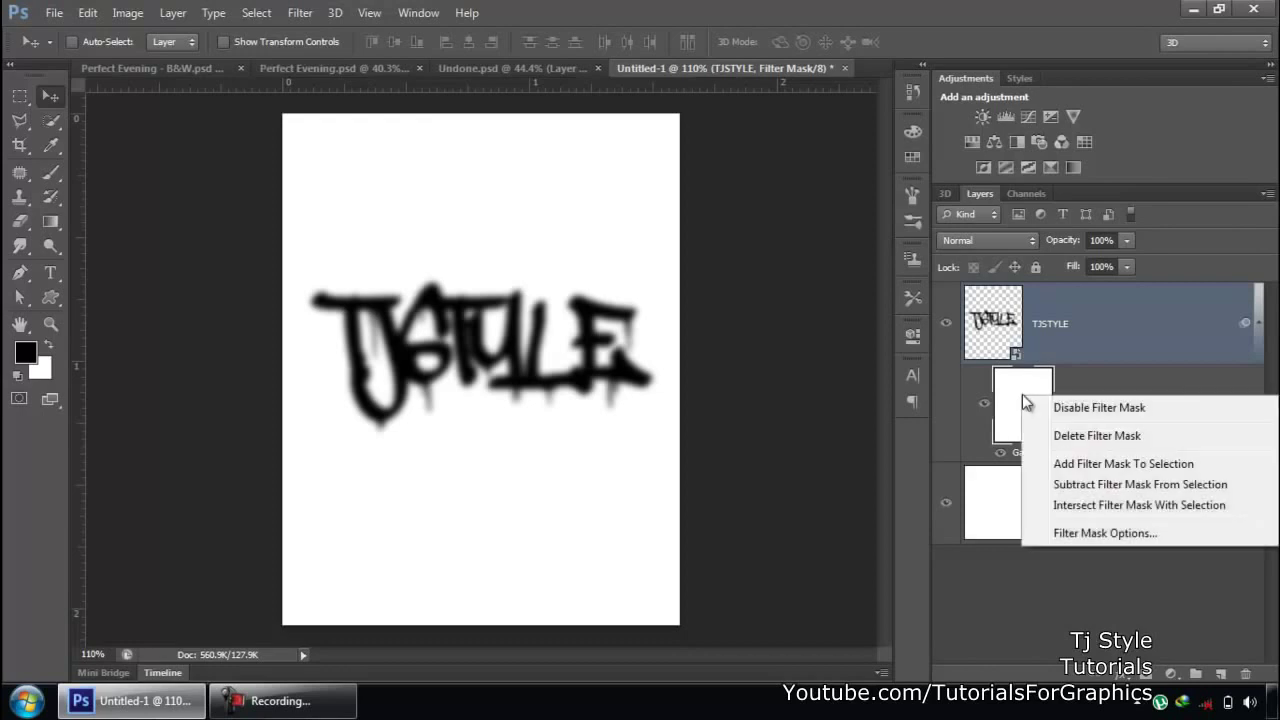
left_click(1088, 436)
key("ctrl+z")
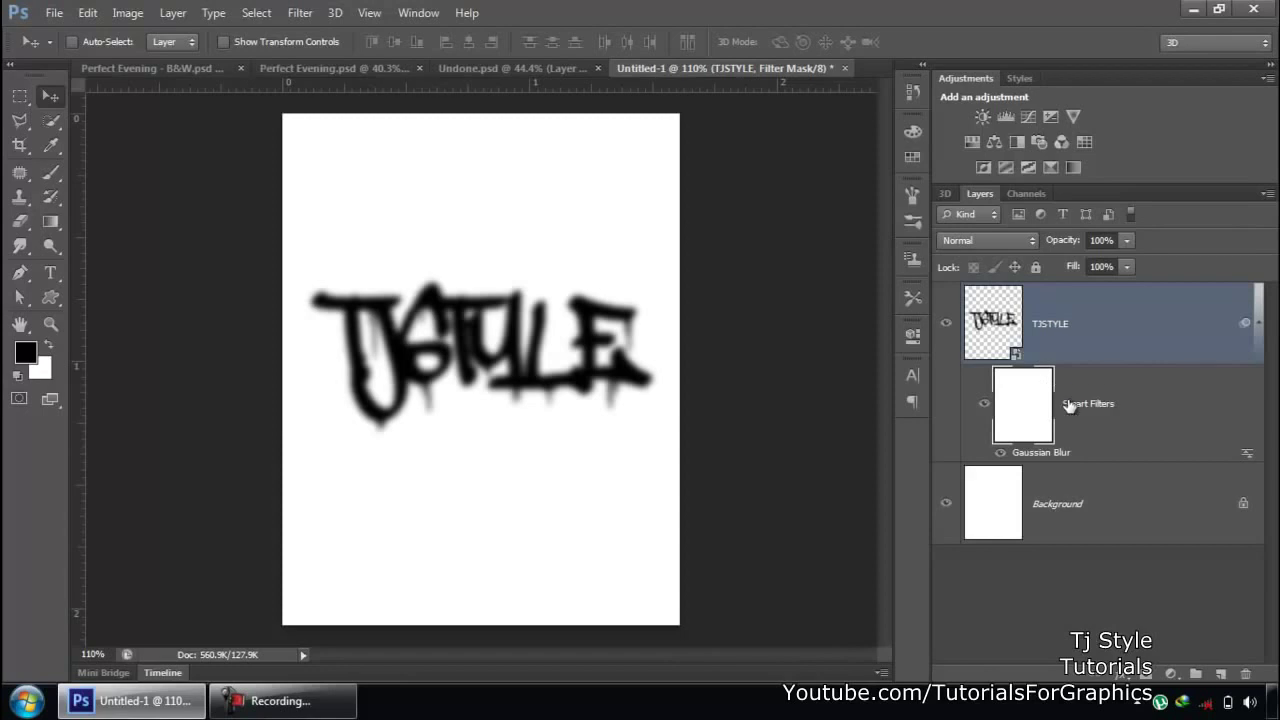
Step: Paint black horizontal strokes across the middle of the lettering on the filter mask with a 30-pixel Brush to hide the blur there
key("b")
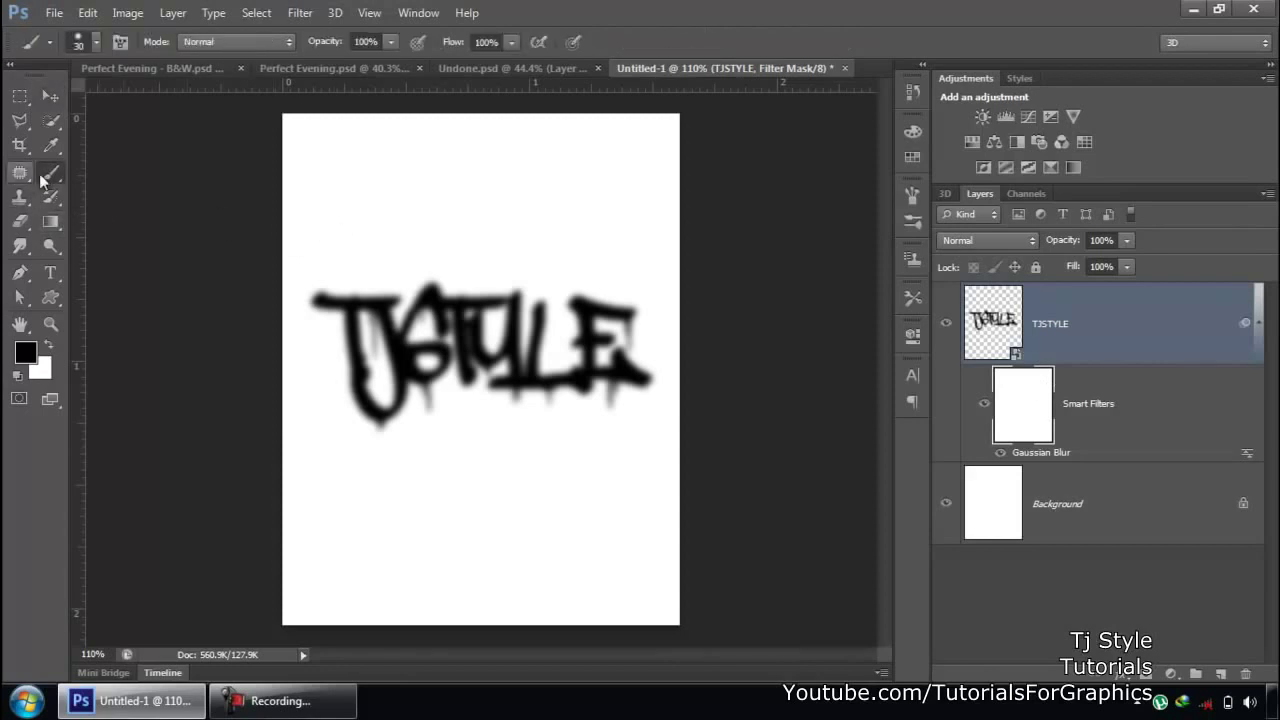
left_click(56, 175)
left_click(120, 176)
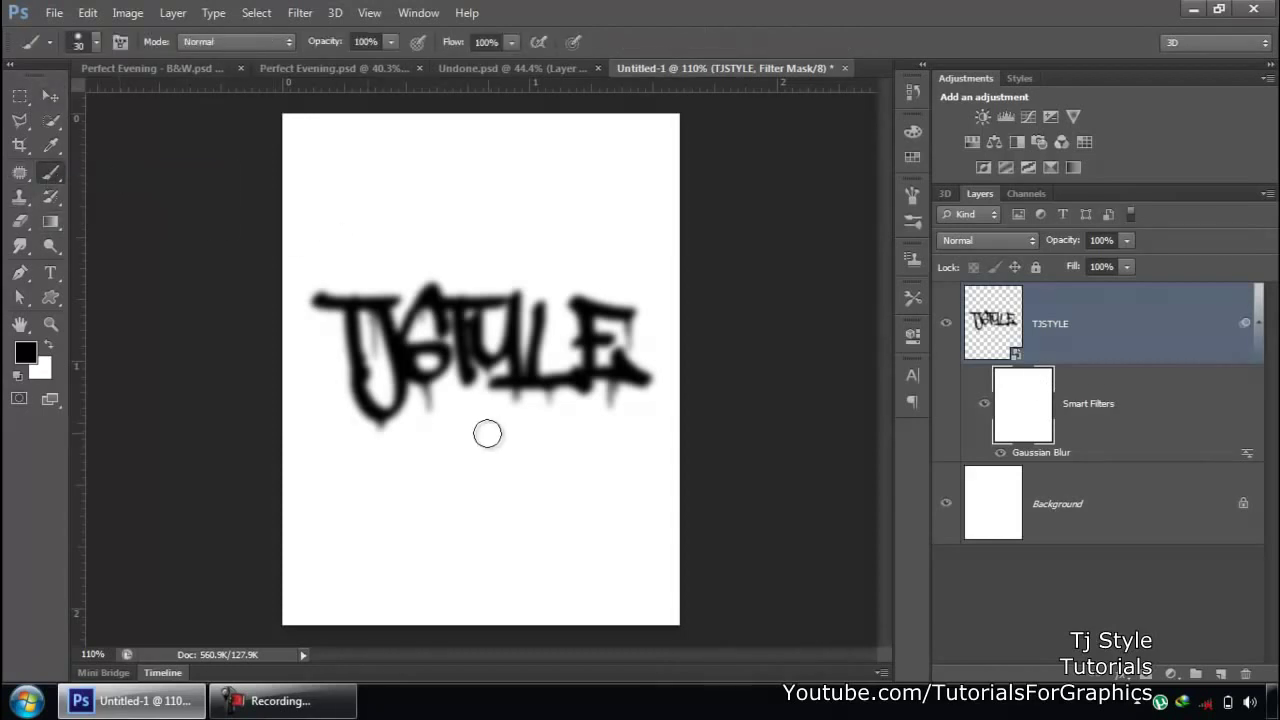
left_click_drag(309, 351, 659, 346)
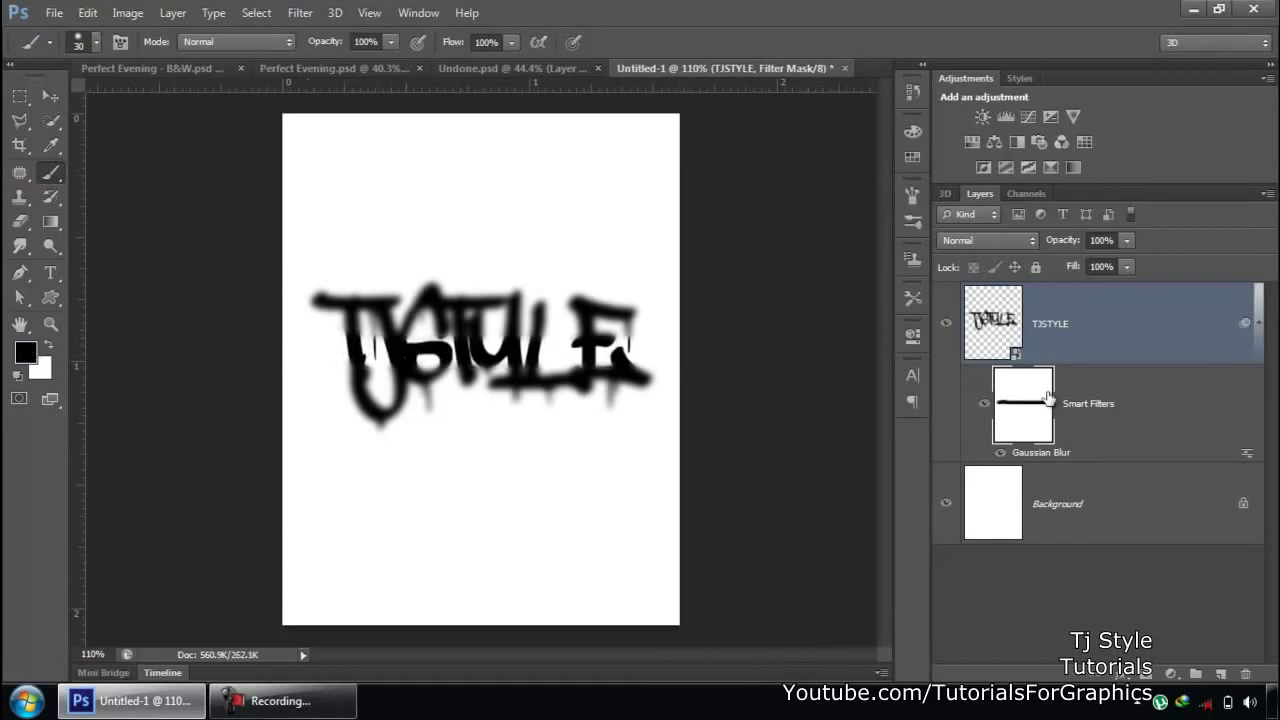
mouse_move(365, 320)
left_mouse_down()
mouse_move(346, 349)
mouse_move(649, 334)
left_mouse_up()
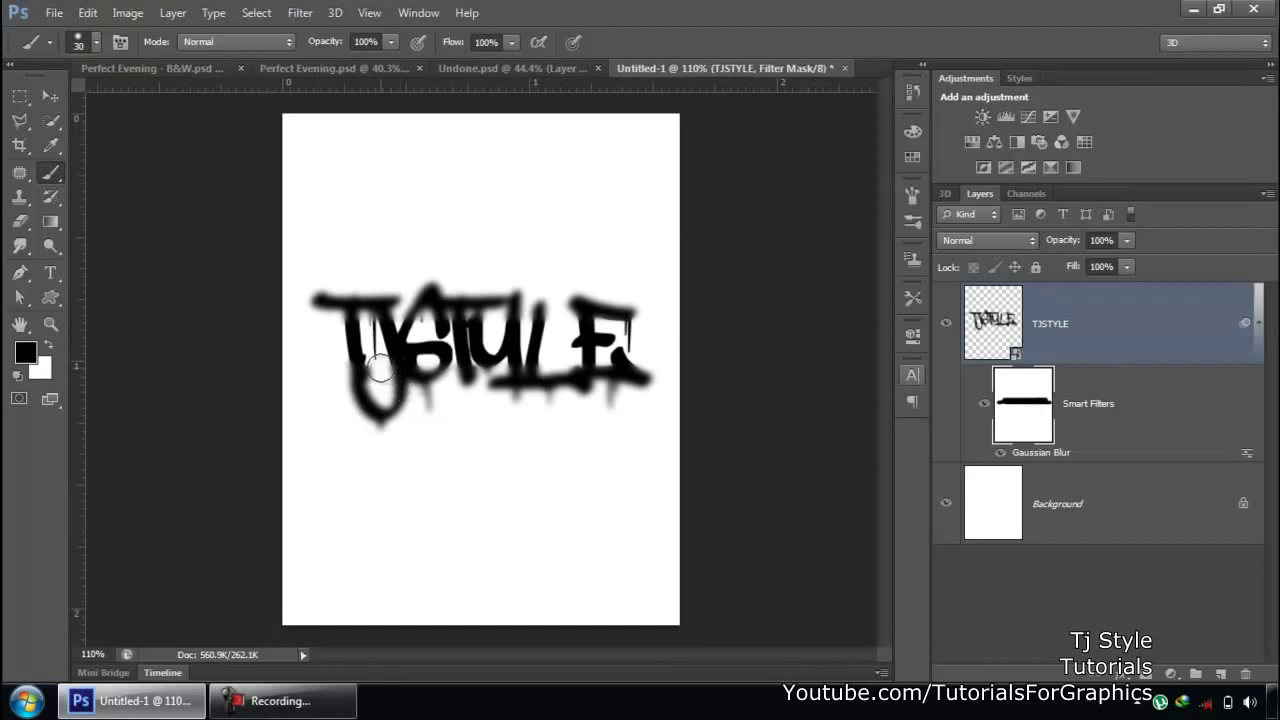
left_click(280, 700)
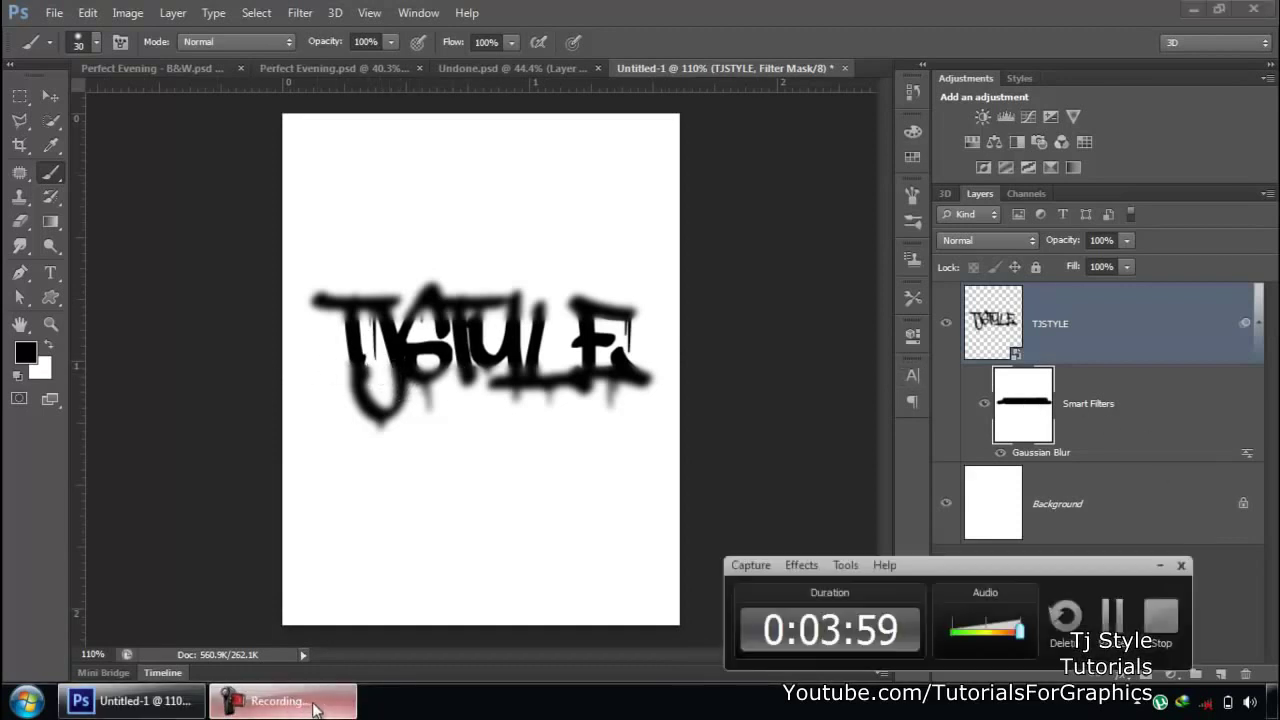
Step: Collapse the TJSTYLE layer's smart filters and open the smart object's contents for editing
left_click(1159, 566)
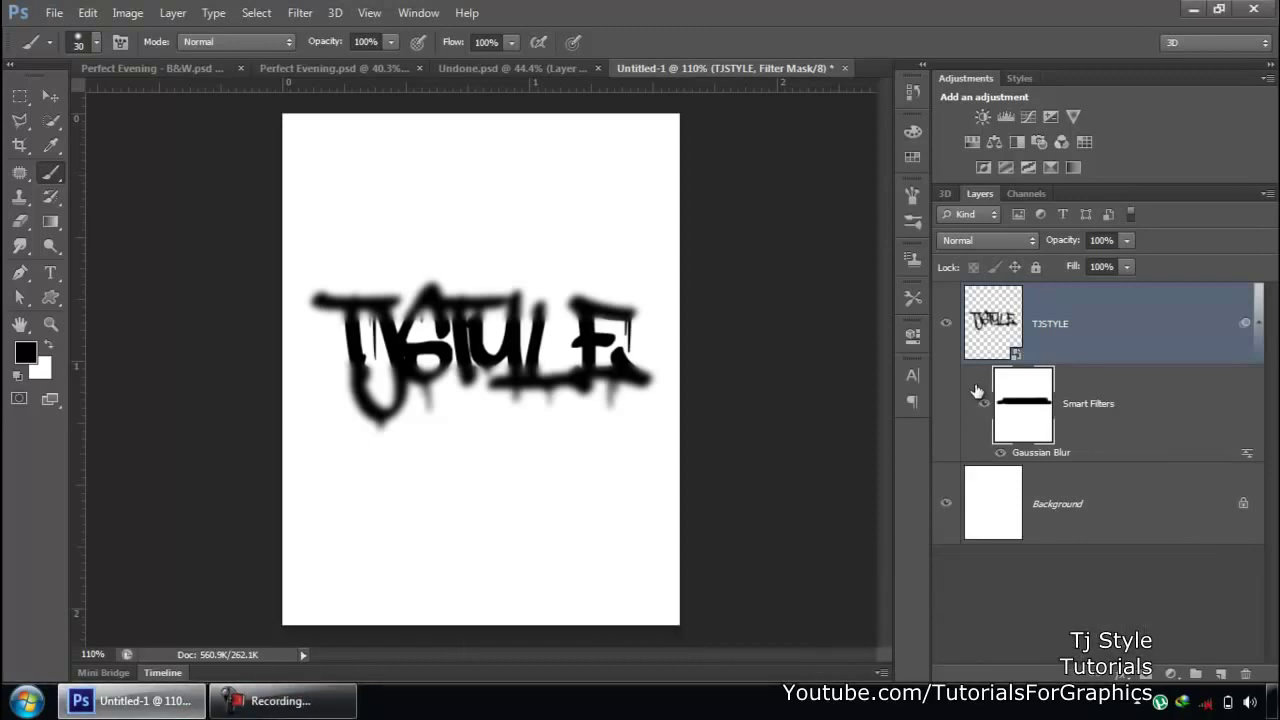
left_click(1247, 323)
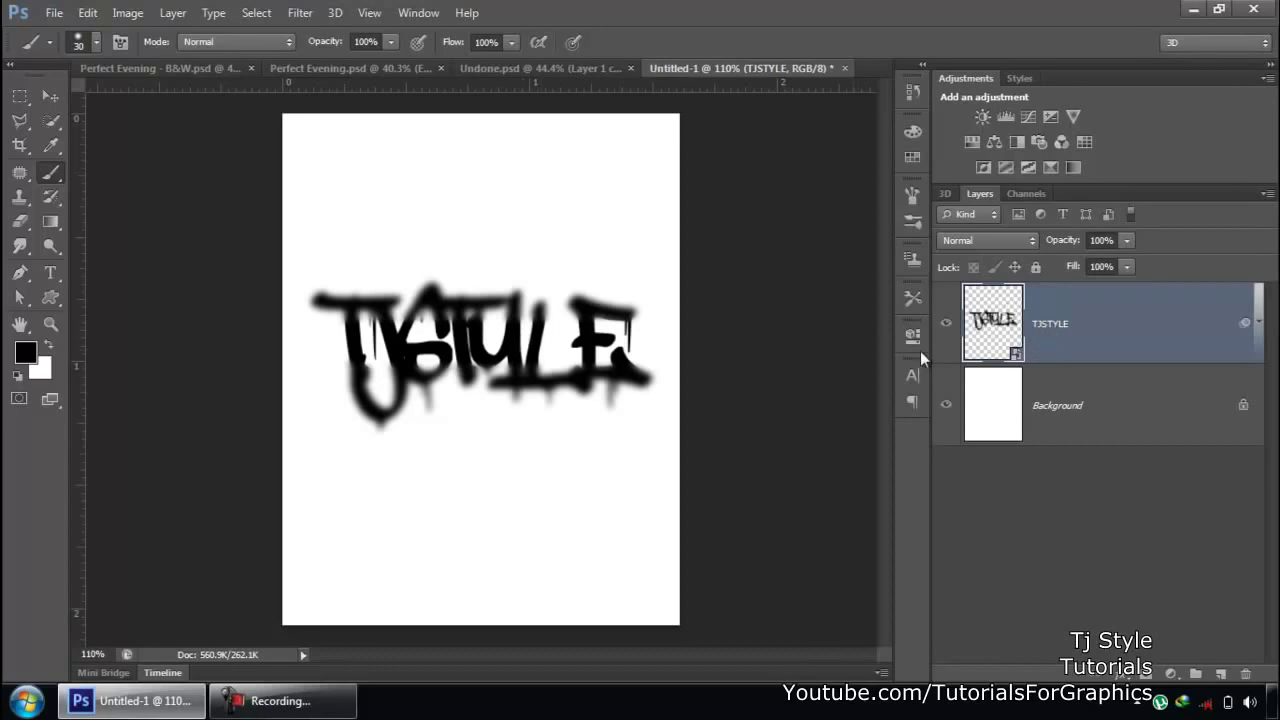
double_click(995, 318)
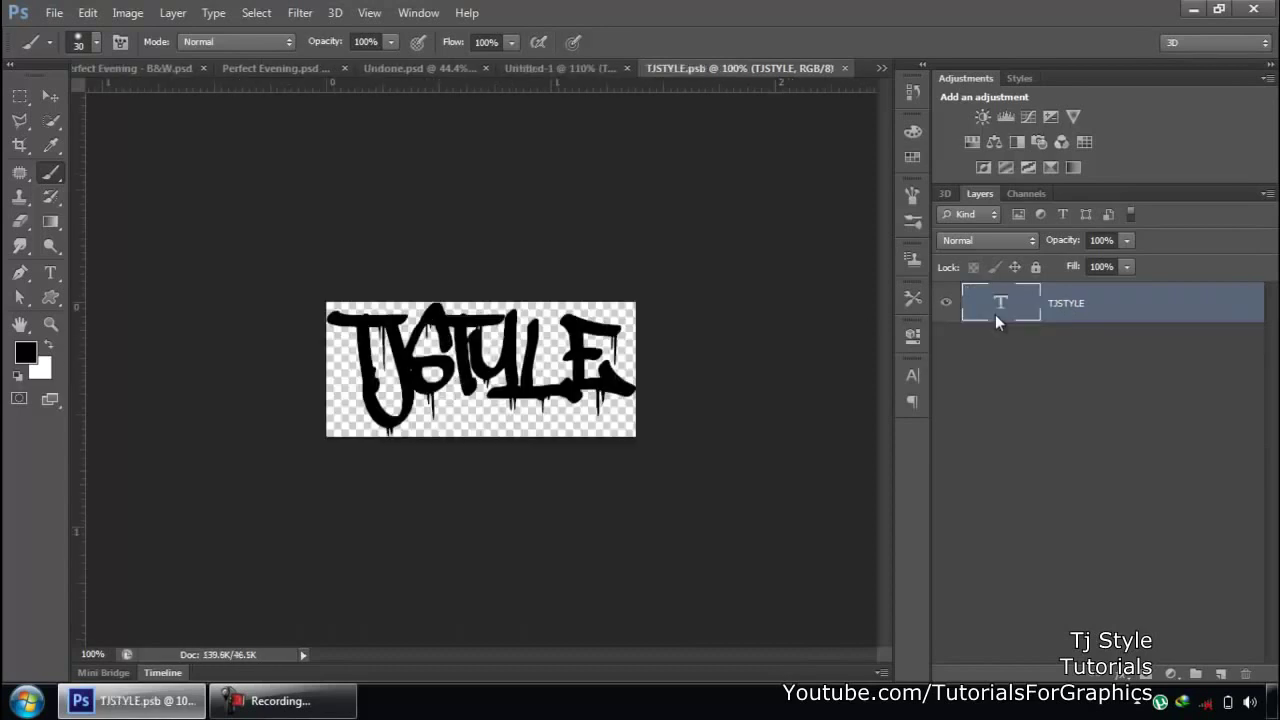
left_click(580, 68)
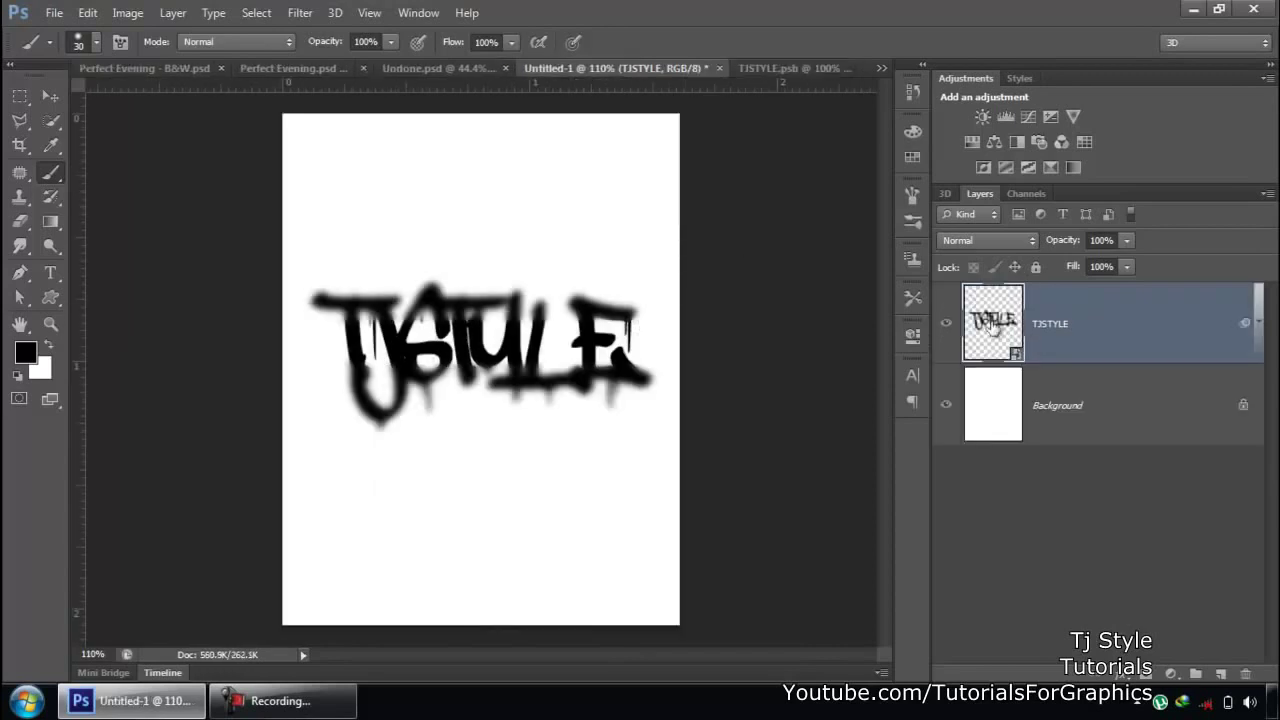
left_click(785, 68)
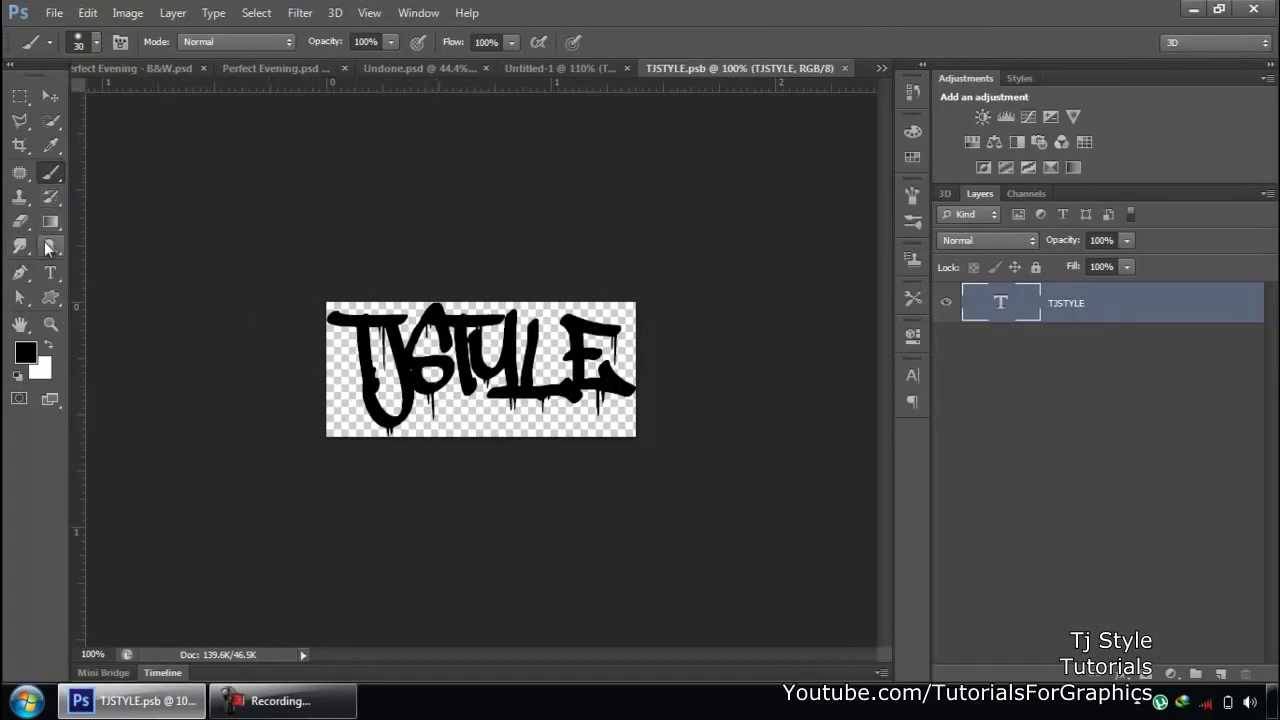
Step: Replace the TJSTYLE text inside the smart object with "Tutorials"
left_click(48, 272)
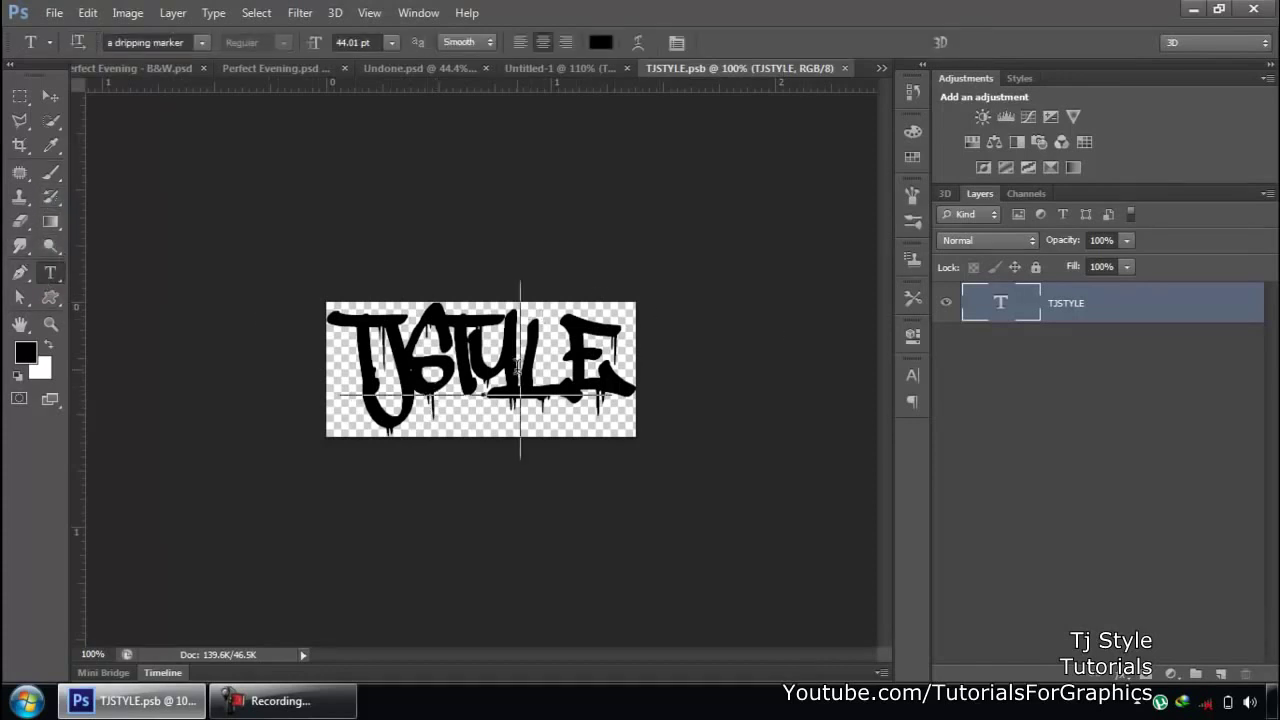
double_click(378, 366)
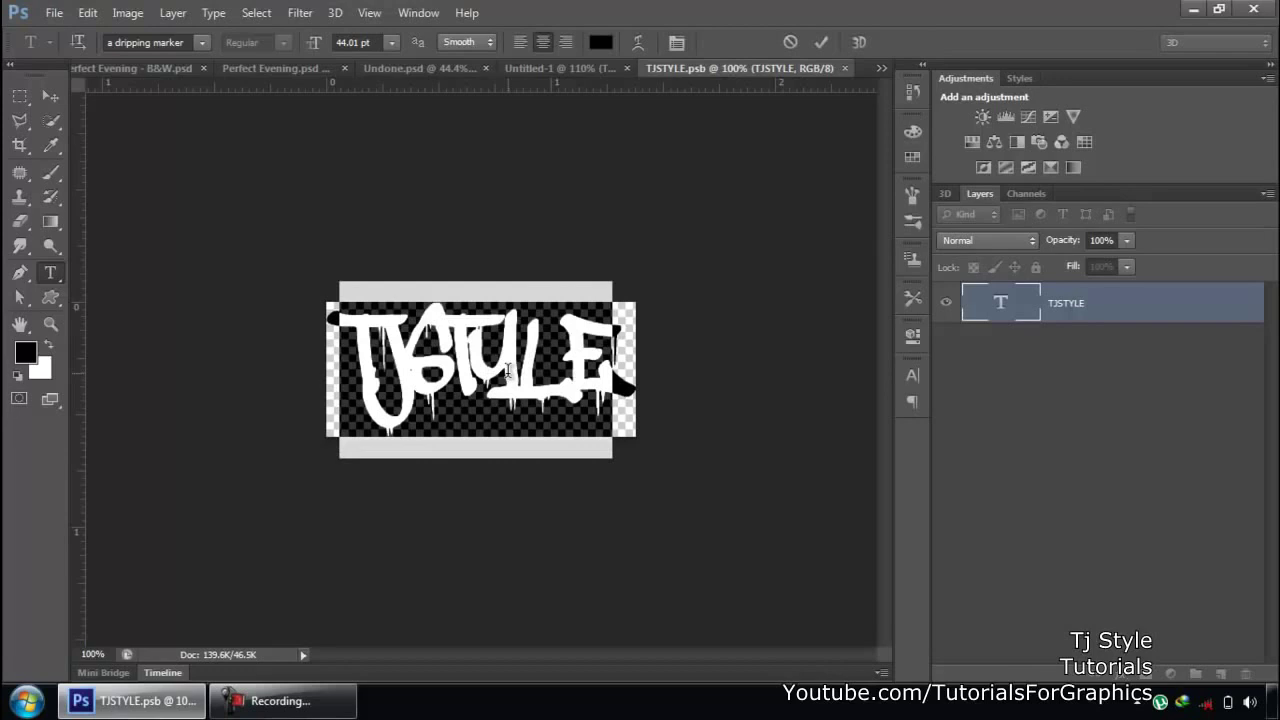
type("Tut")
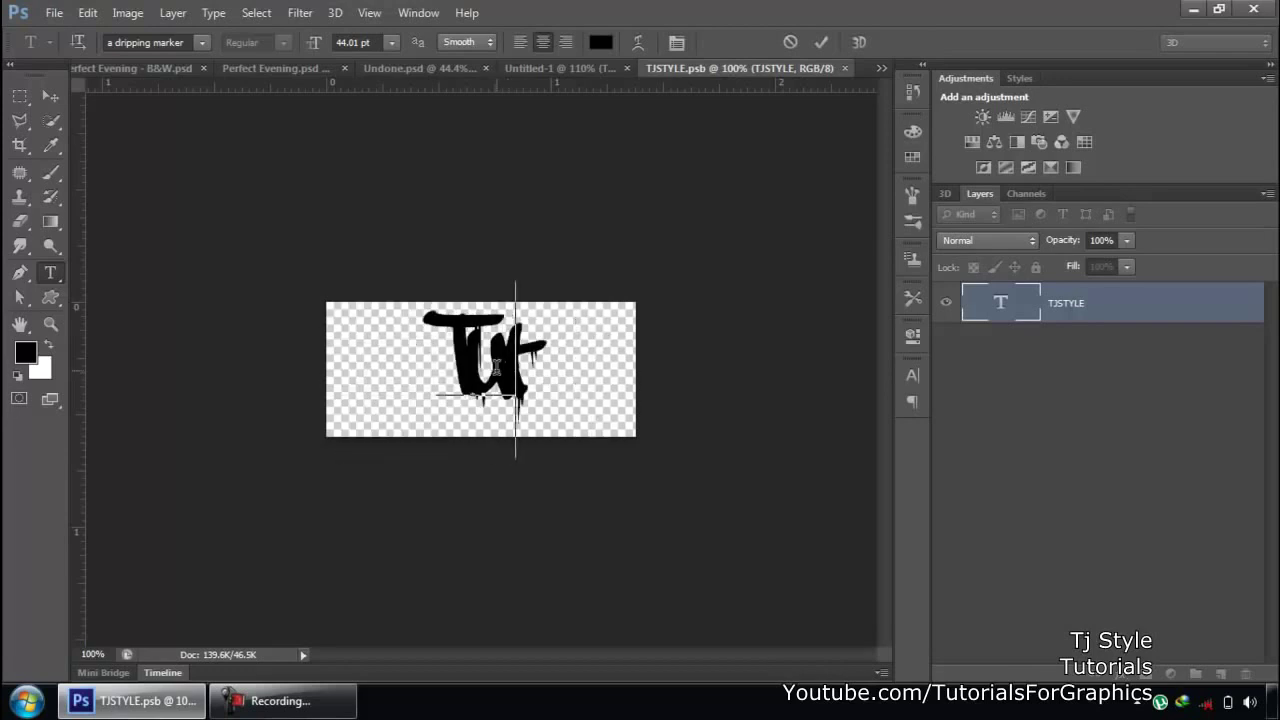
type("orial")
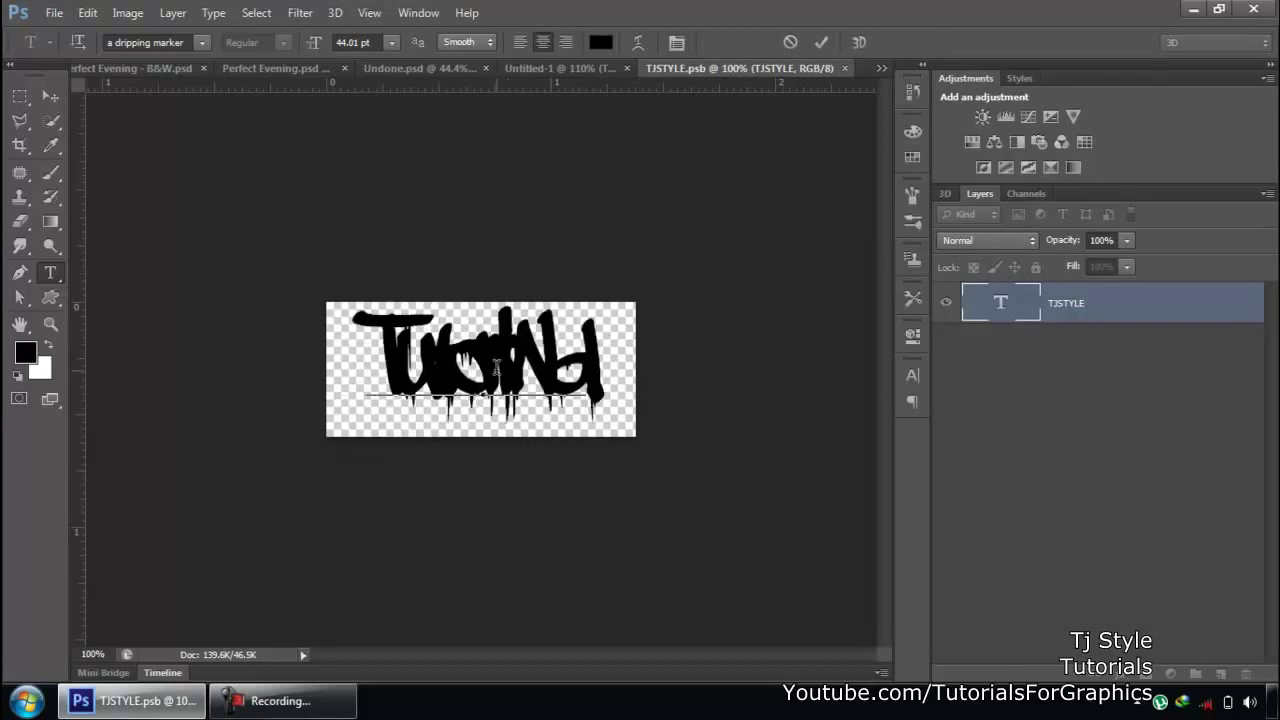
key("BackSpace")
key("BackSpace")
key("BackSpace")
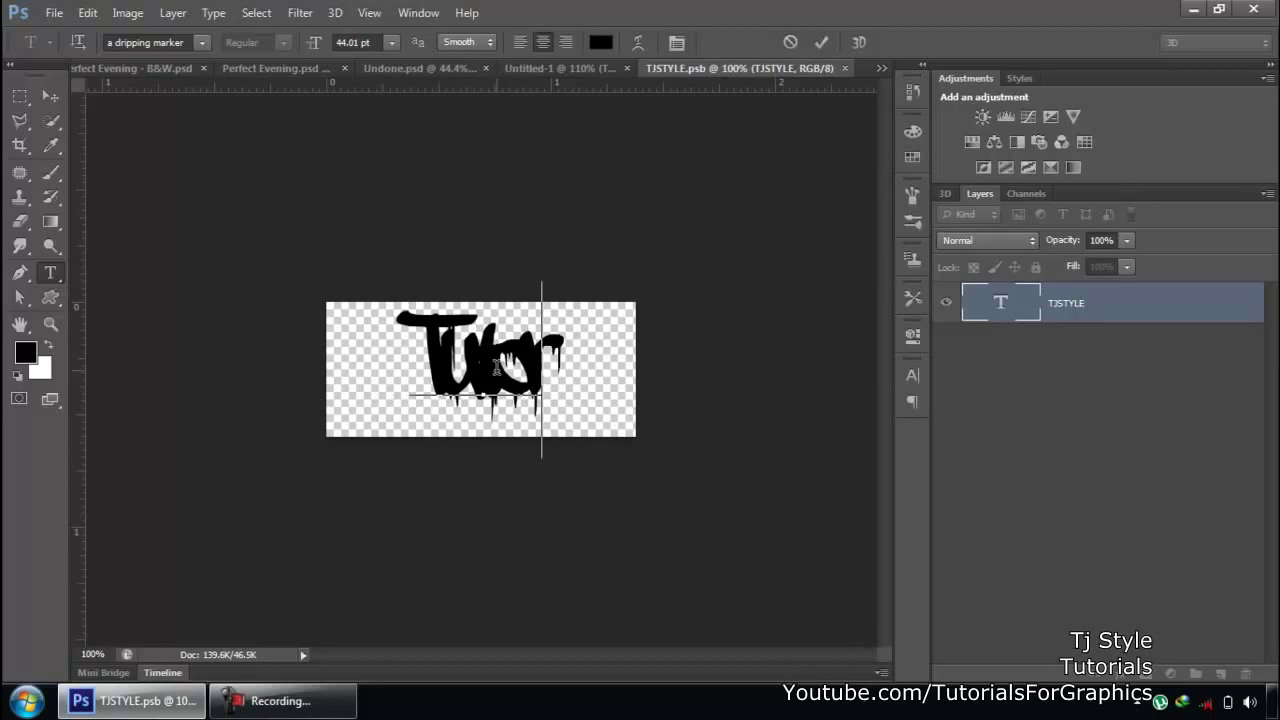
type("ials")
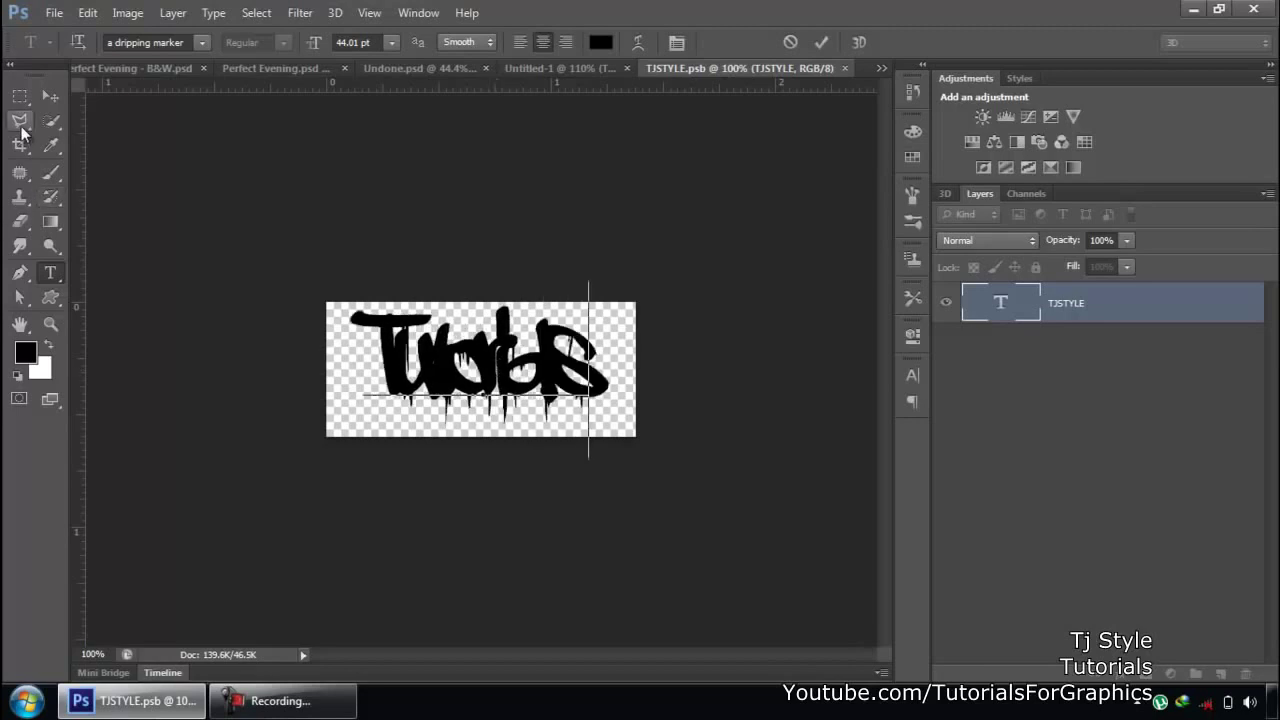
Step: Commit the text edit and close TJSTYLE.psb, saving its changes back to the smart object
left_click(50, 95)
left_click(848, 67)
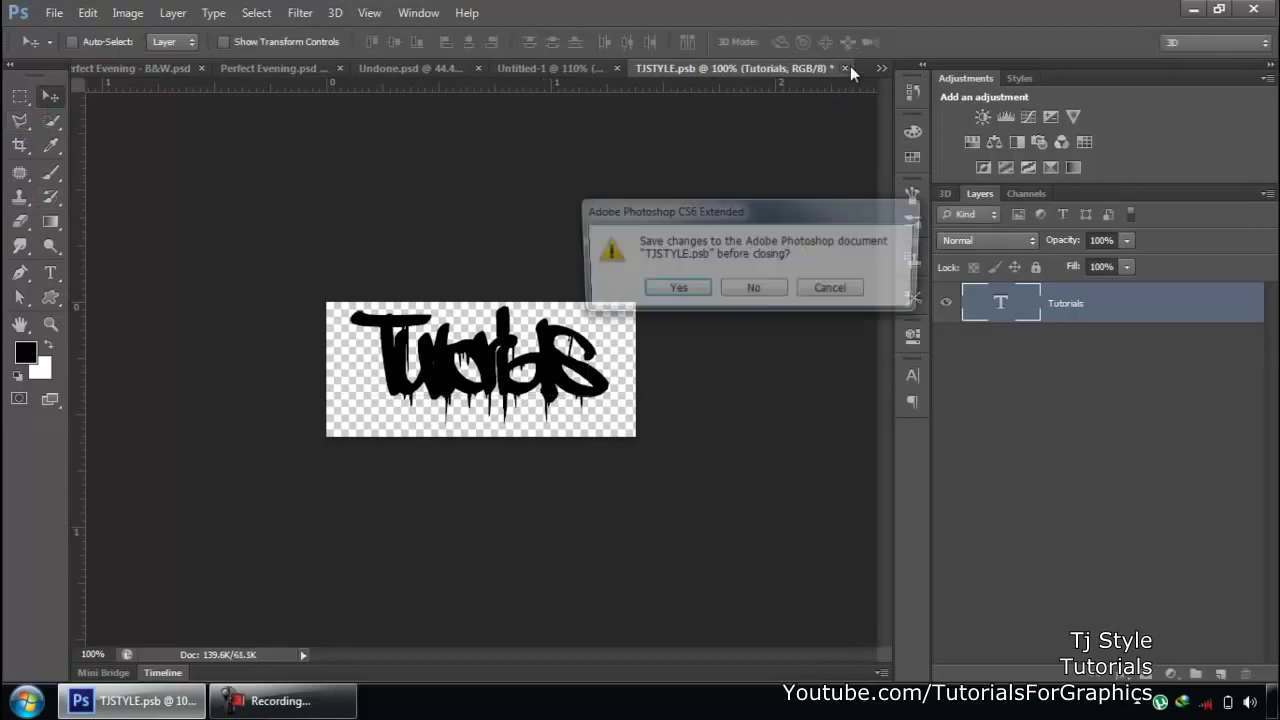
left_click_drag(740, 215, 698, 223)
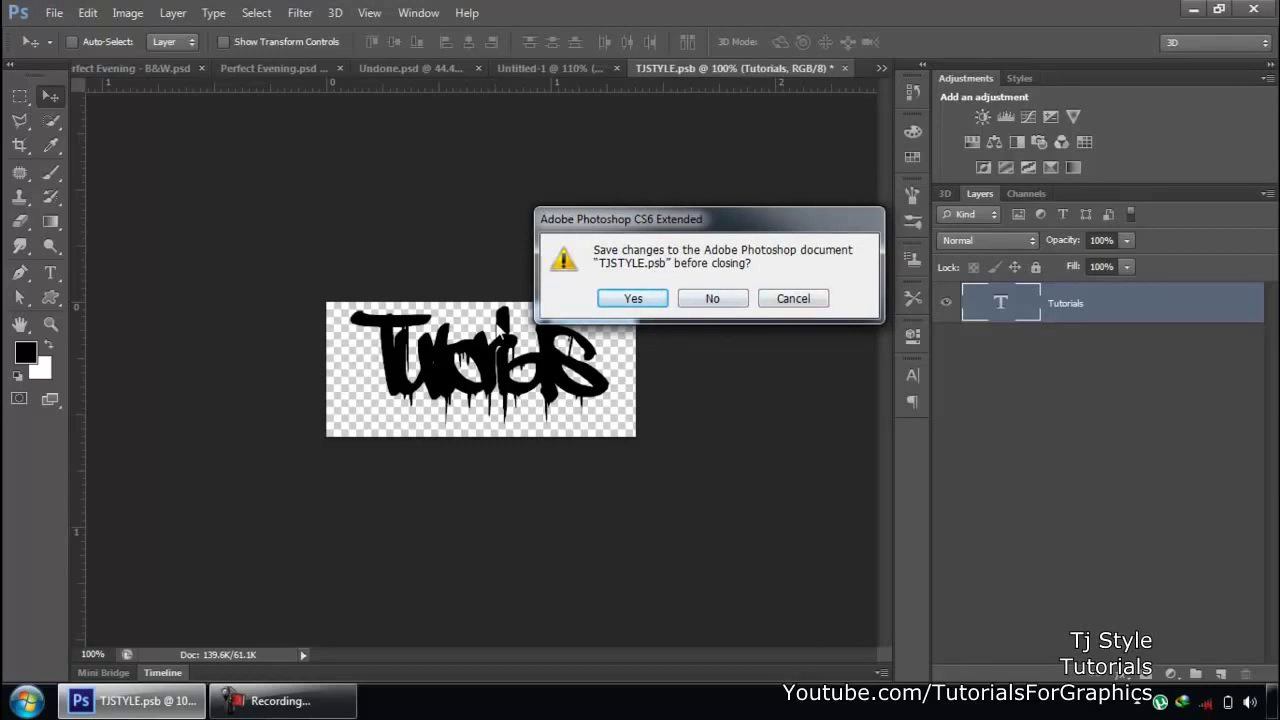
left_click(655, 300)
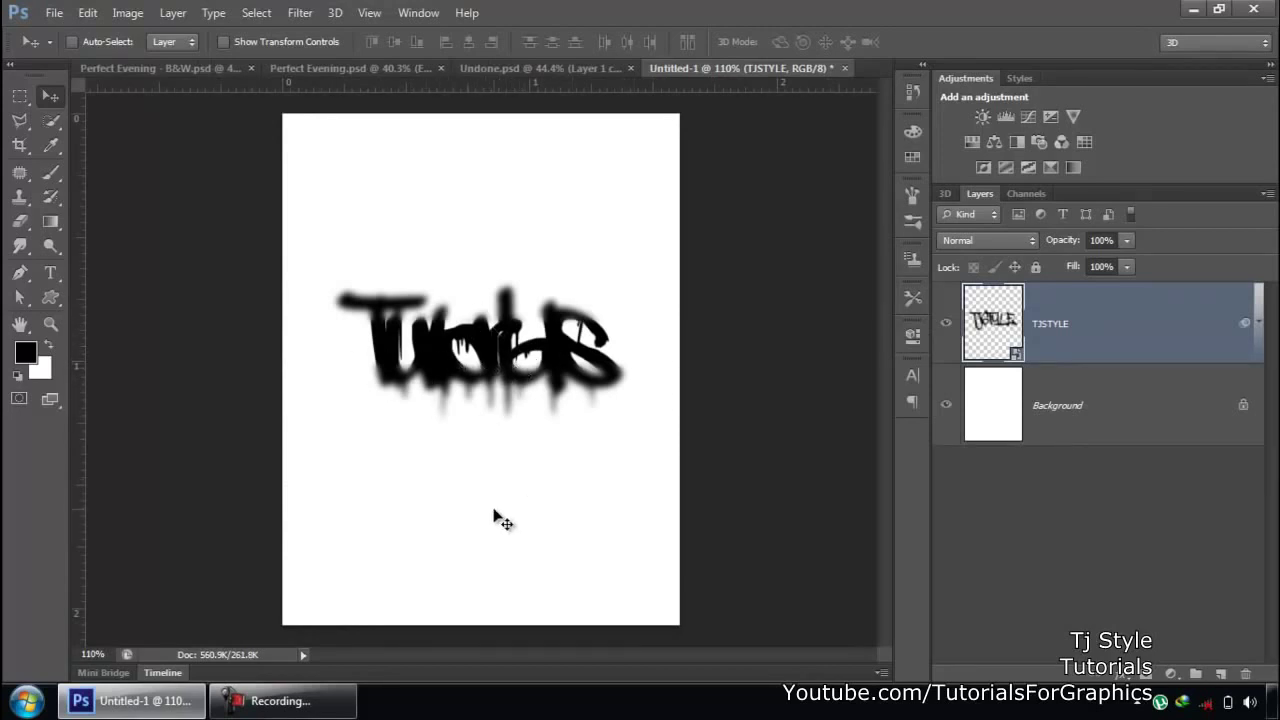
left_click(280, 701)
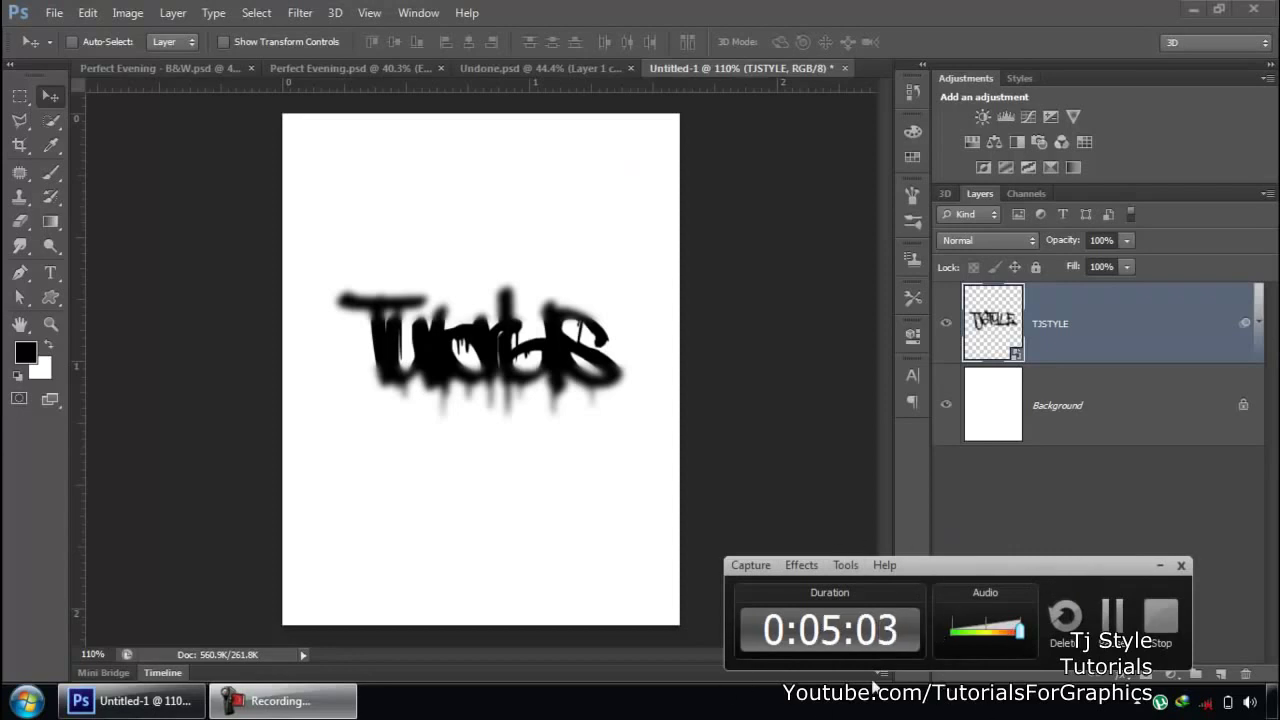
left_click_drag(1089, 572, 1119, 573)
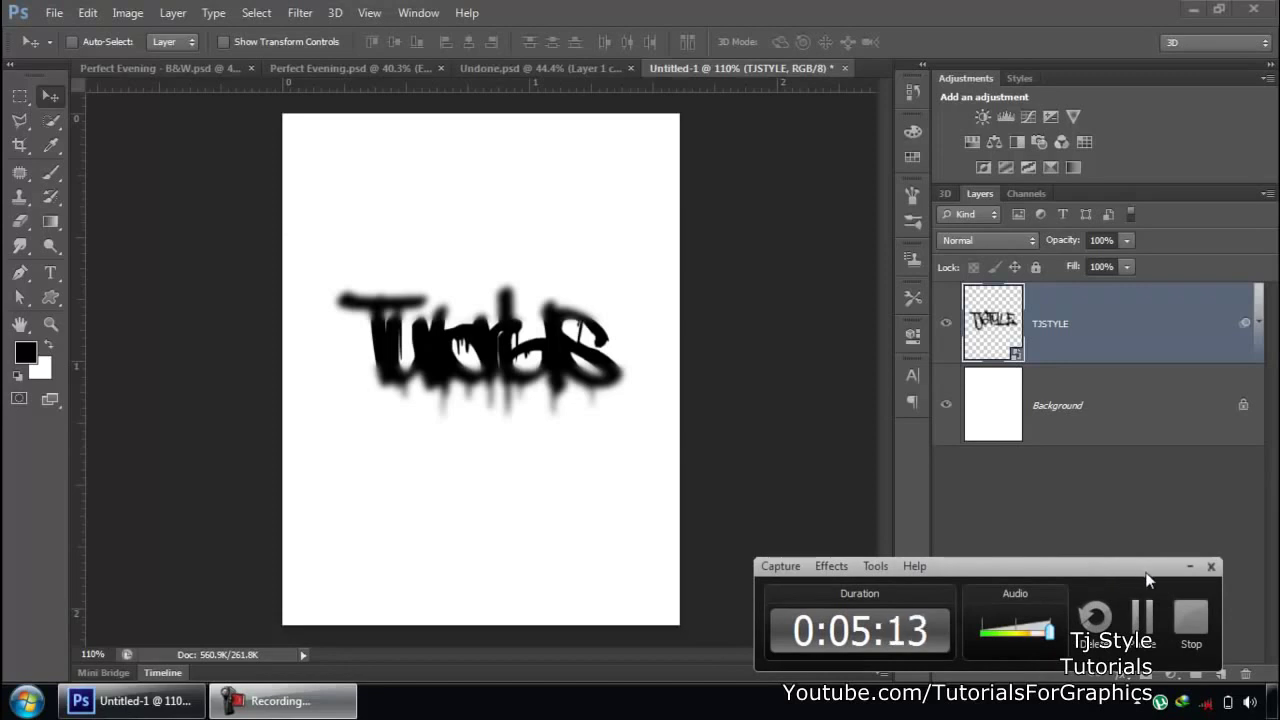
left_click(1191, 567)
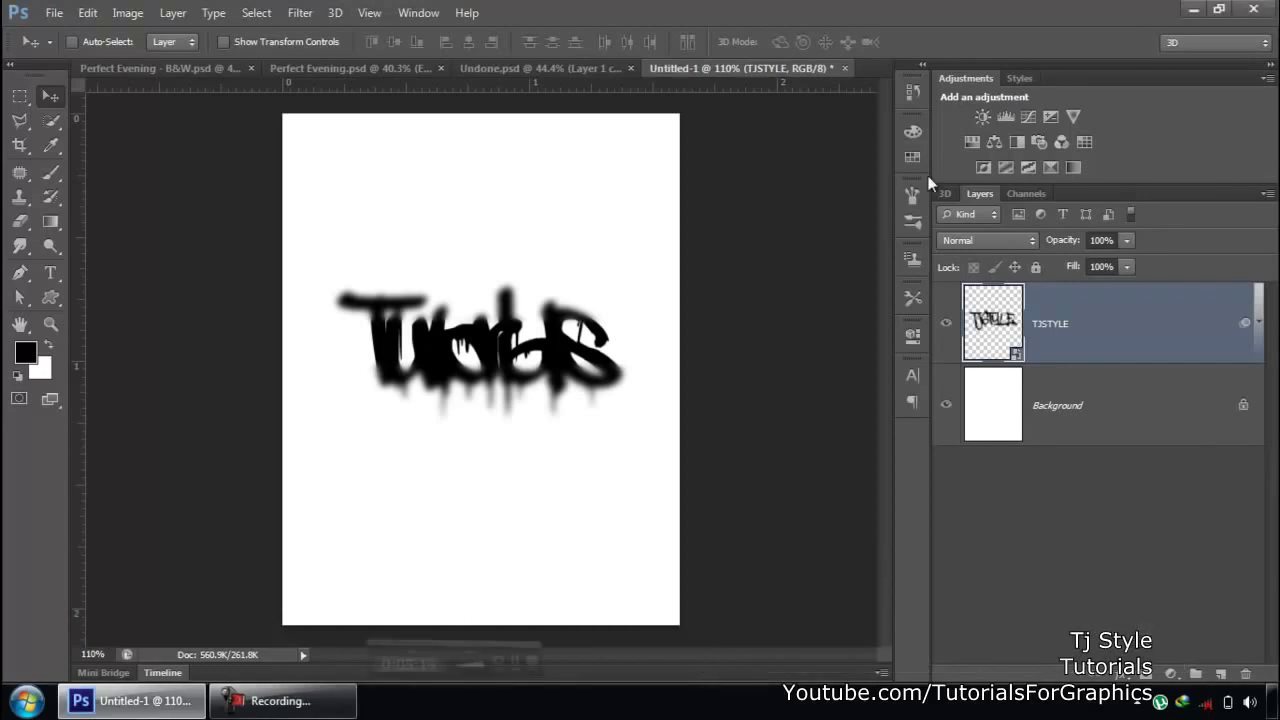
Step: Close the Untitled-1 document without saving and switch to Undone.psd
left_click(846, 68)
left_click(728, 298)
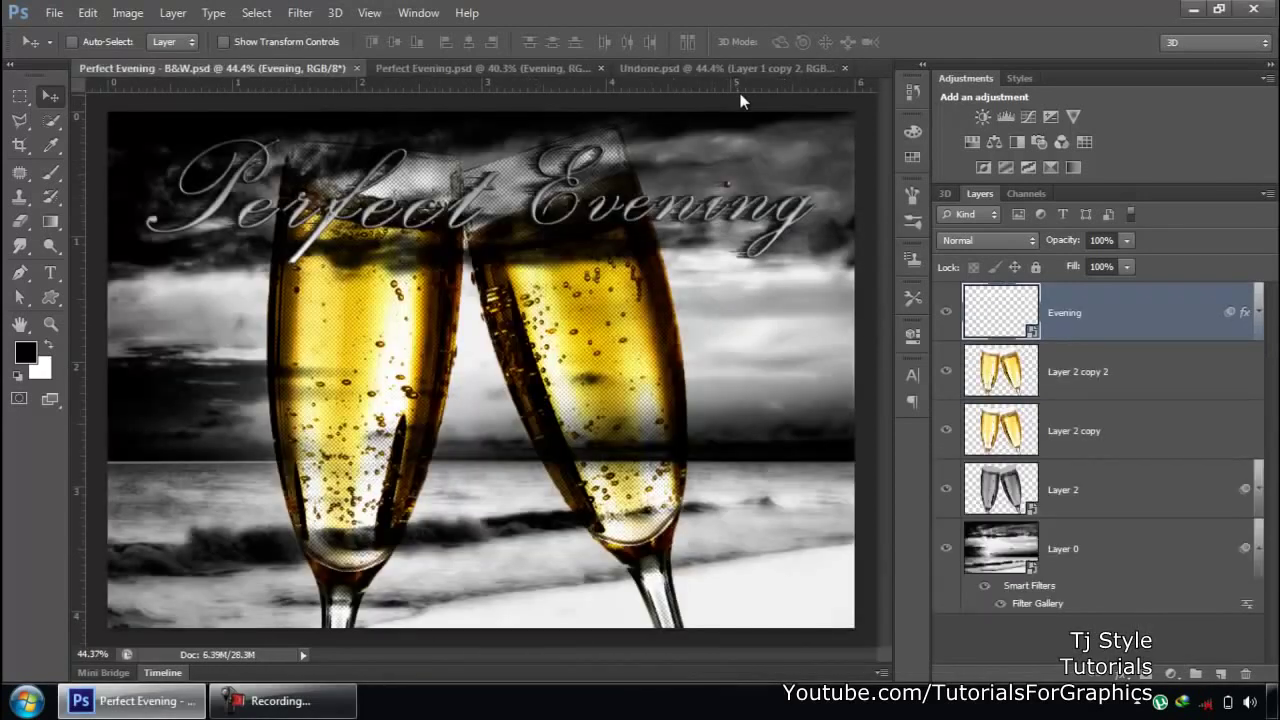
mouse_move(340, 711)
left_click(677, 70)
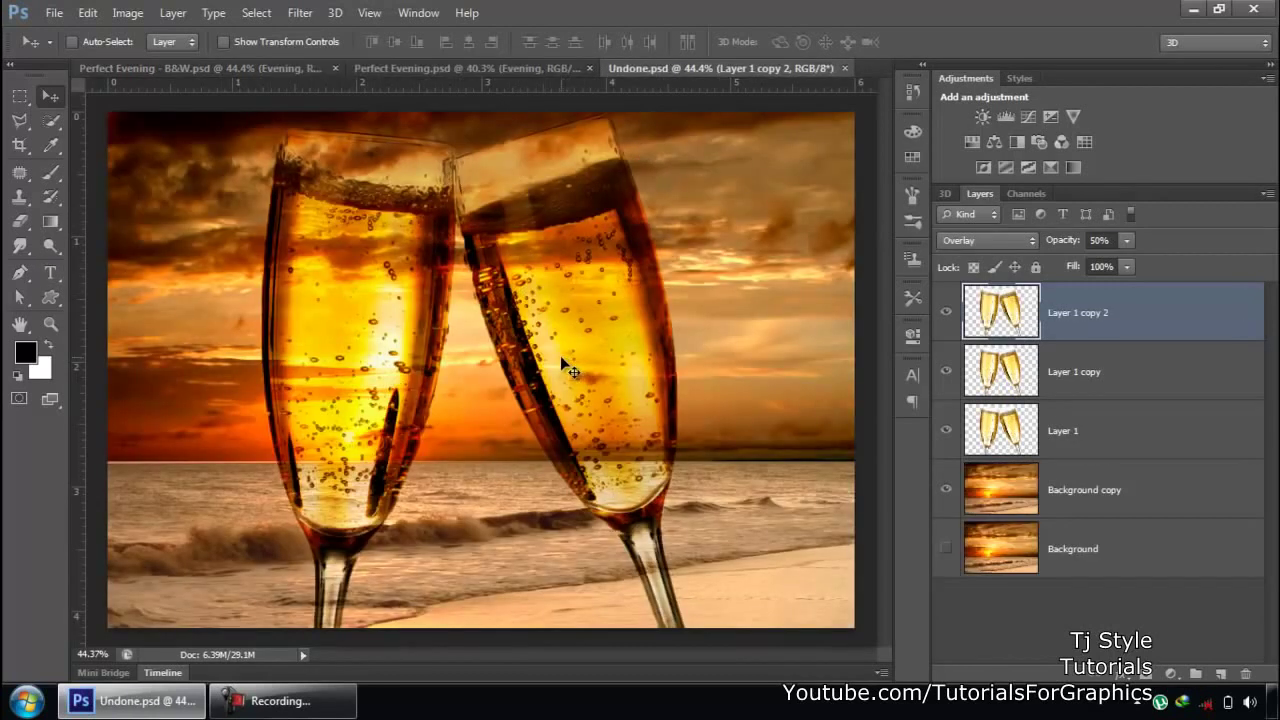
Step: Convert the Background copy layer in Undone.psd to a smart object
left_click(1093, 505)
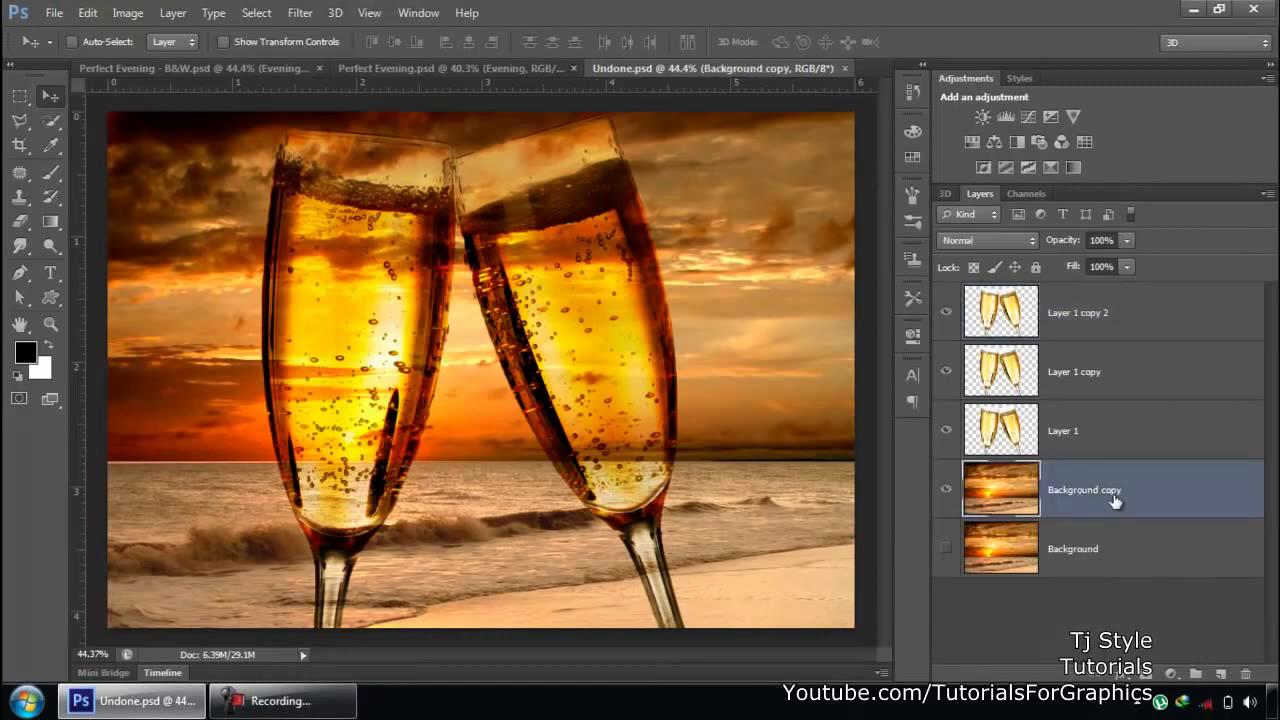
right_click(1111, 492)
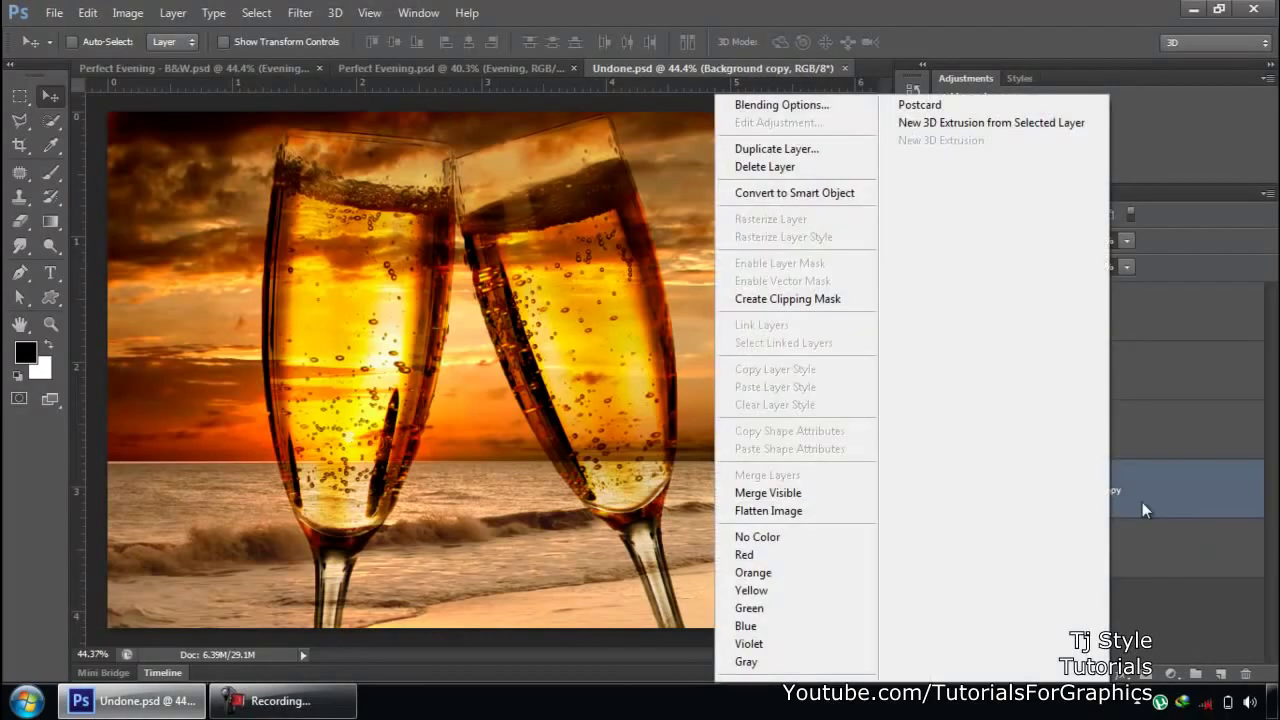
left_click(810, 194)
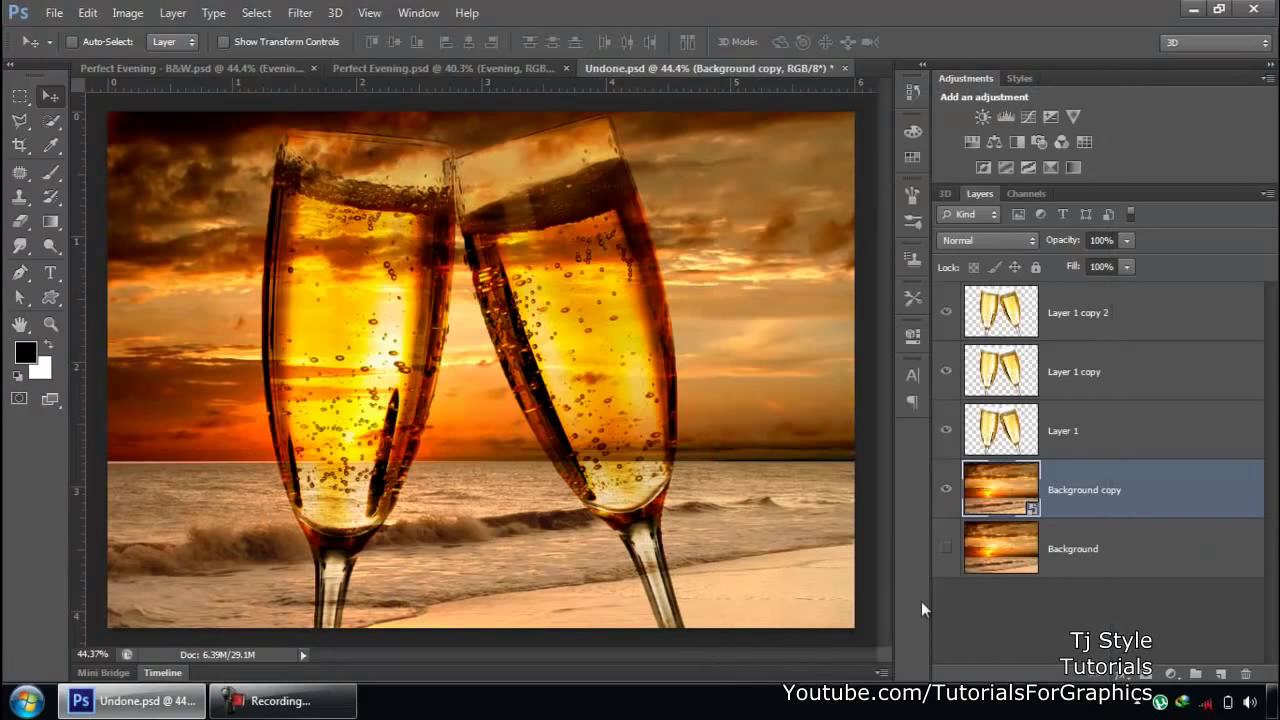
left_click(297, 15)
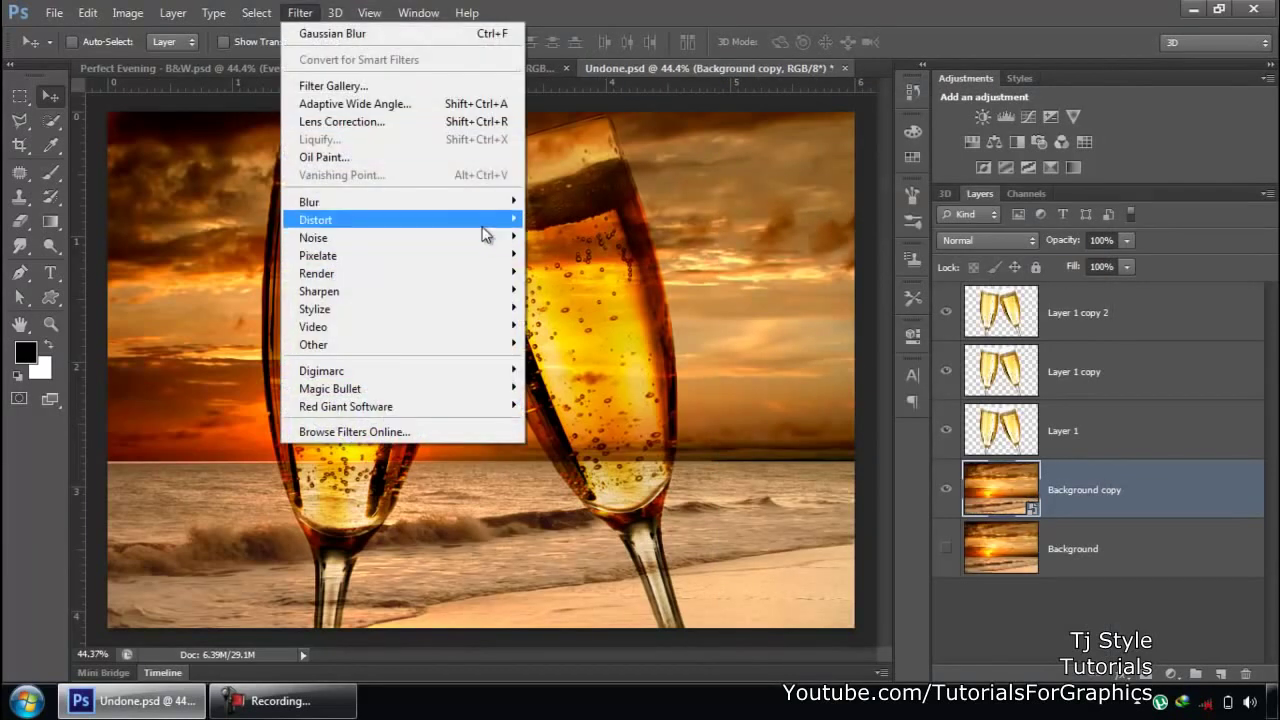
mouse_move(475, 237)
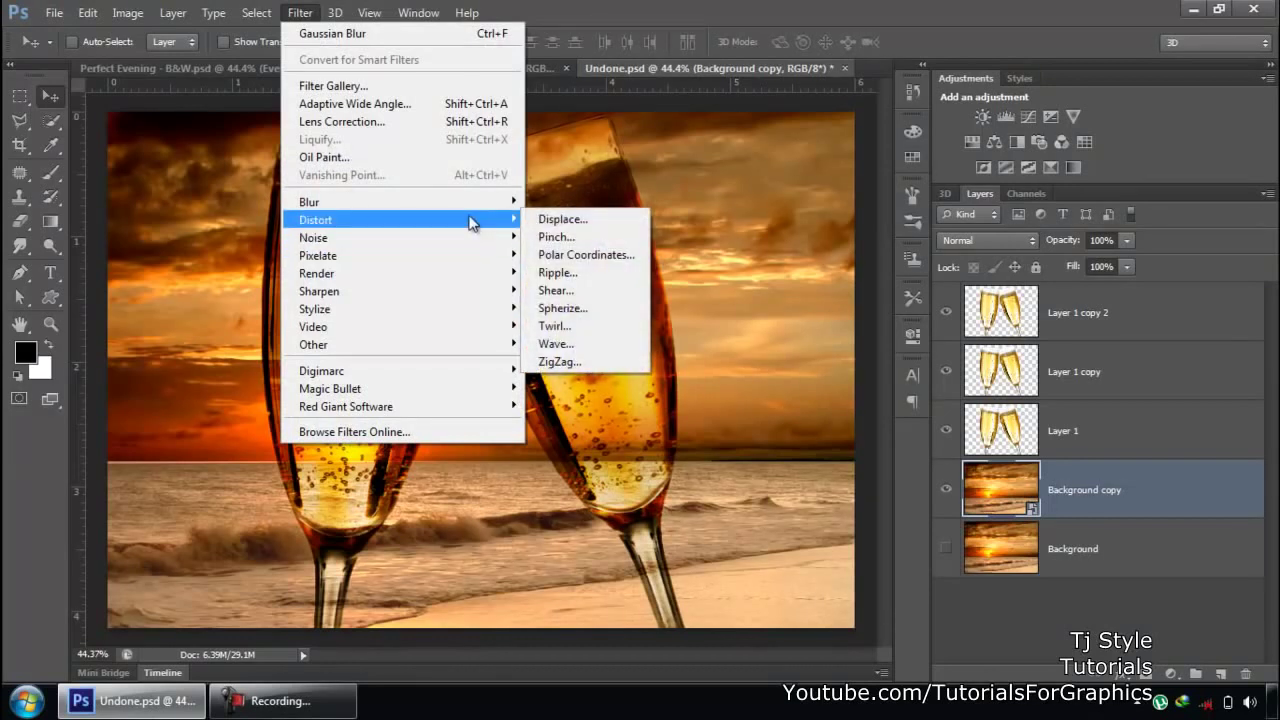
left_click(374, 90)
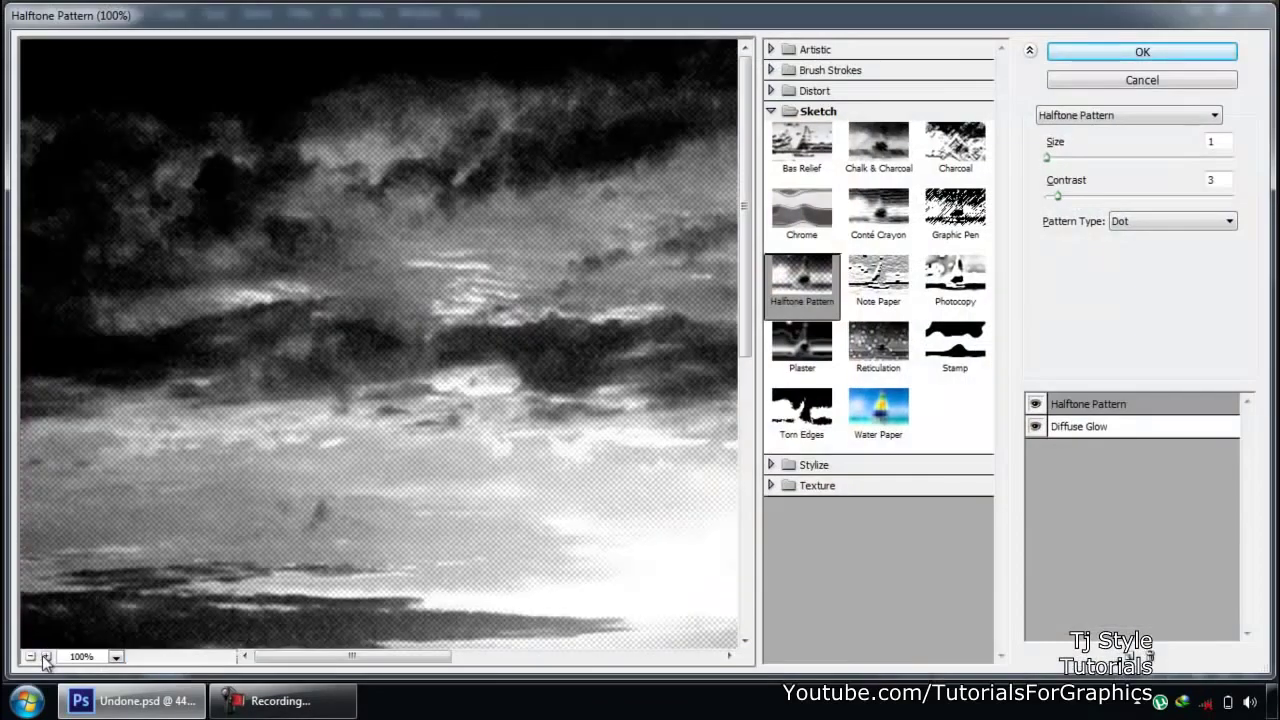
left_click(31, 657)
left_click(31, 657)
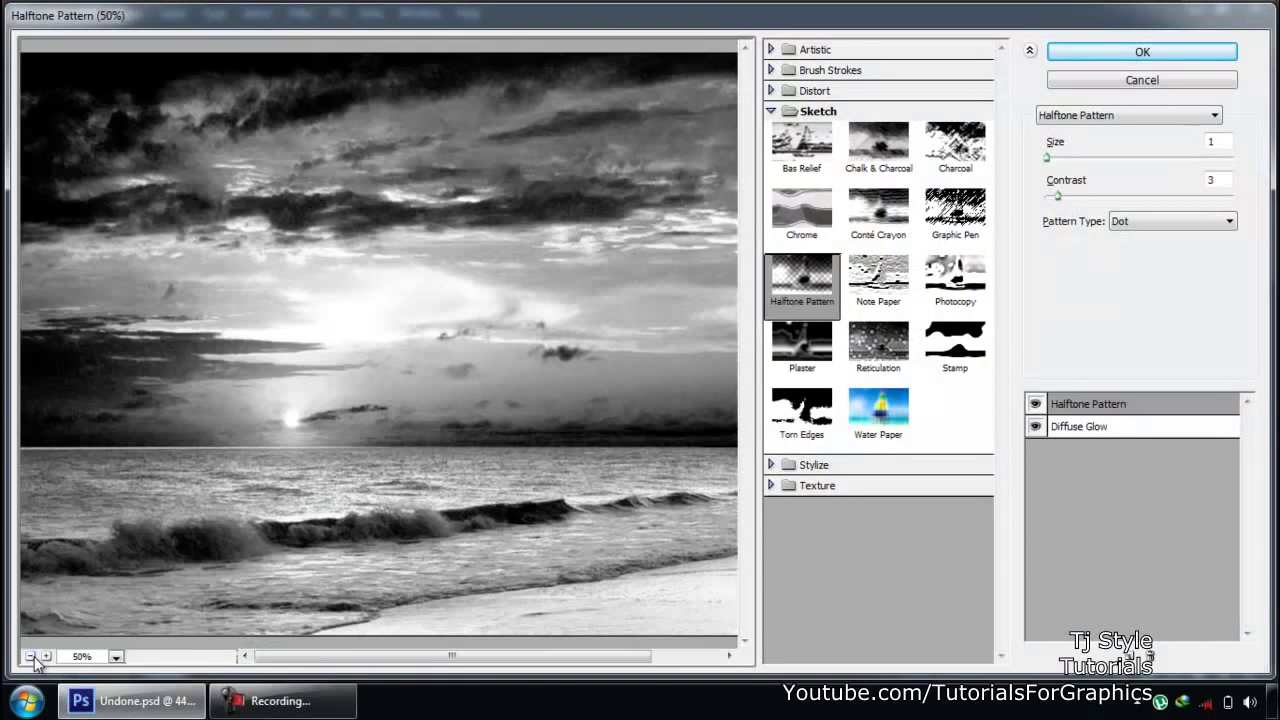
left_click(31, 657)
left_click(46, 657)
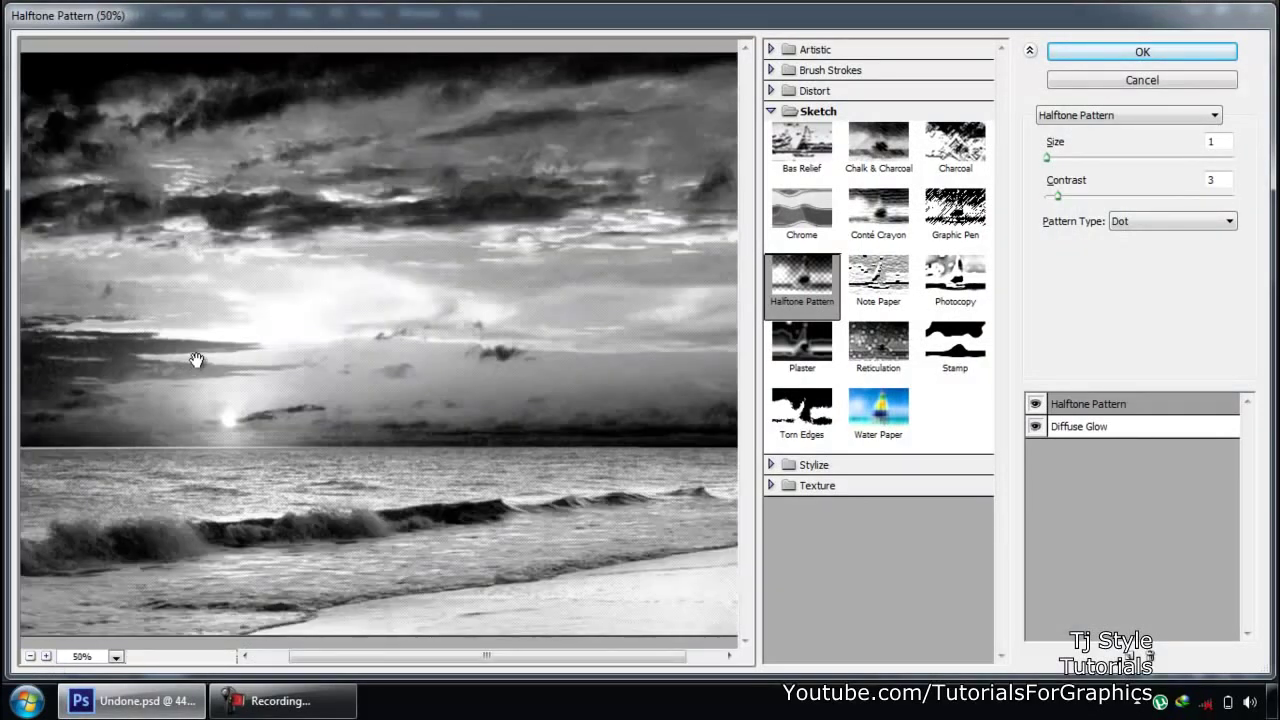
left_click(775, 111)
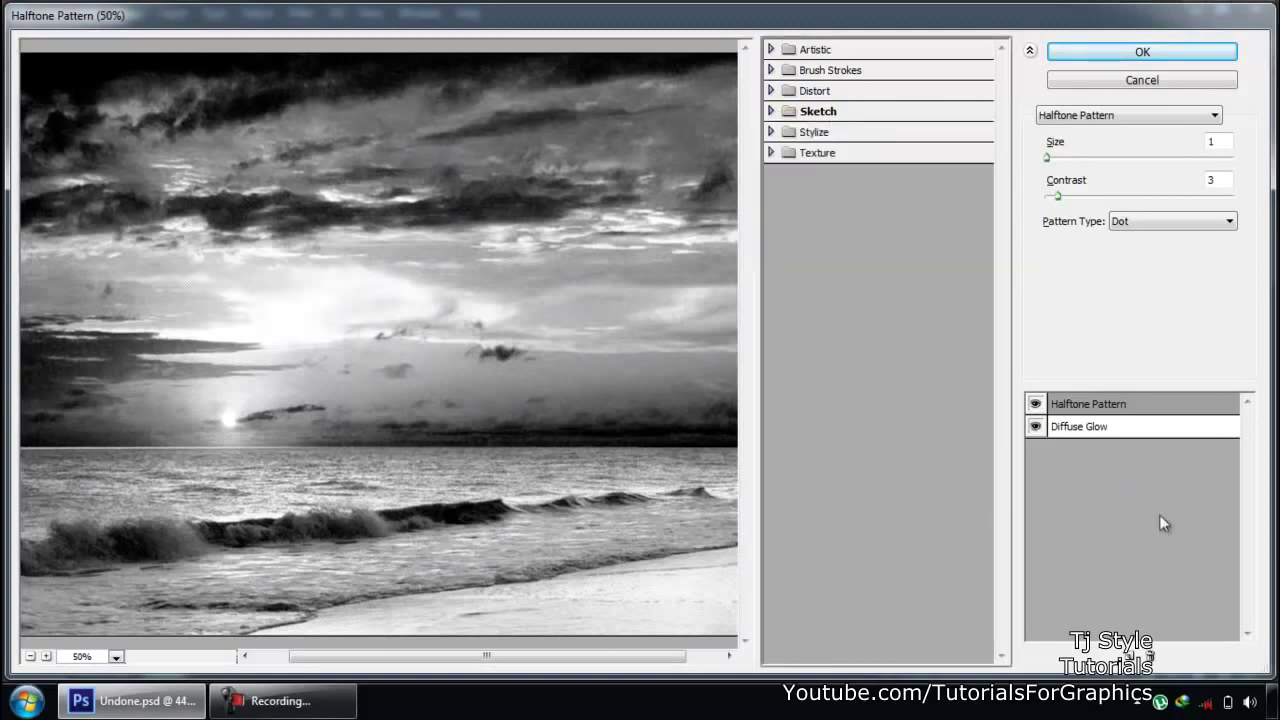
left_click(1150, 660)
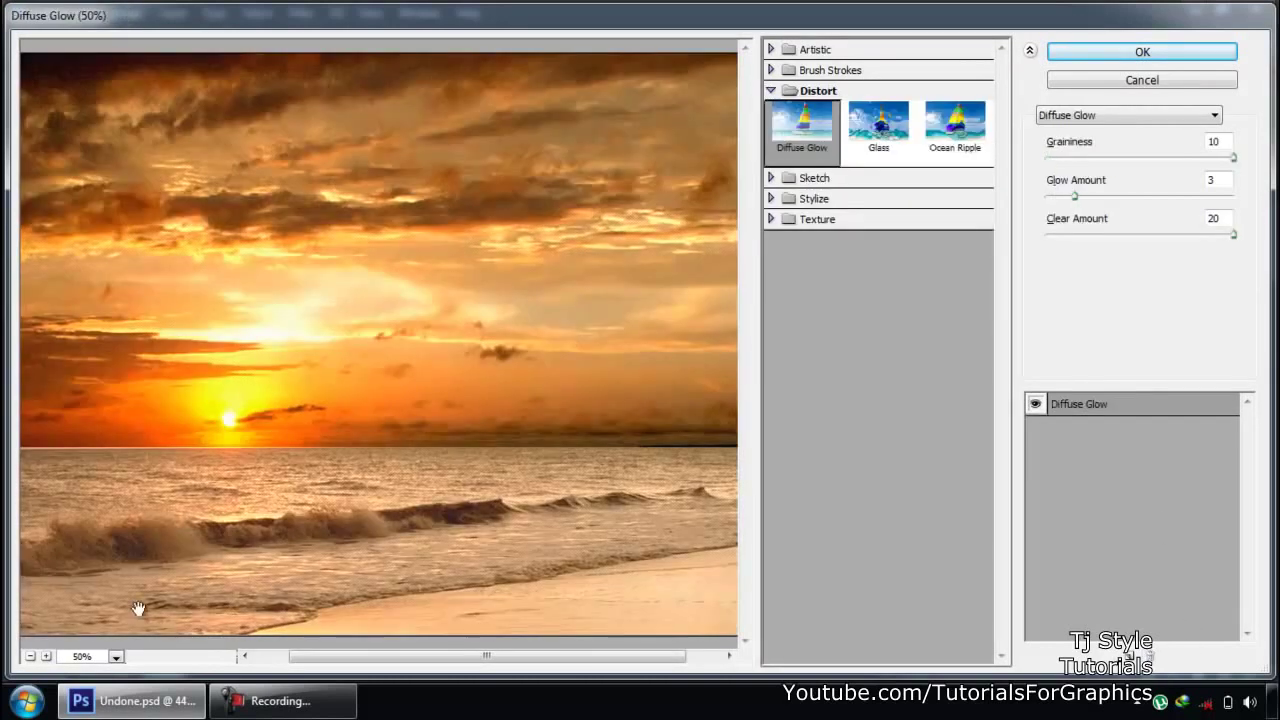
left_click(30, 657)
mouse_move(904, 8)
left_mouse_down()
mouse_move(901, 571)
mouse_move(911, 20)
left_mouse_up()
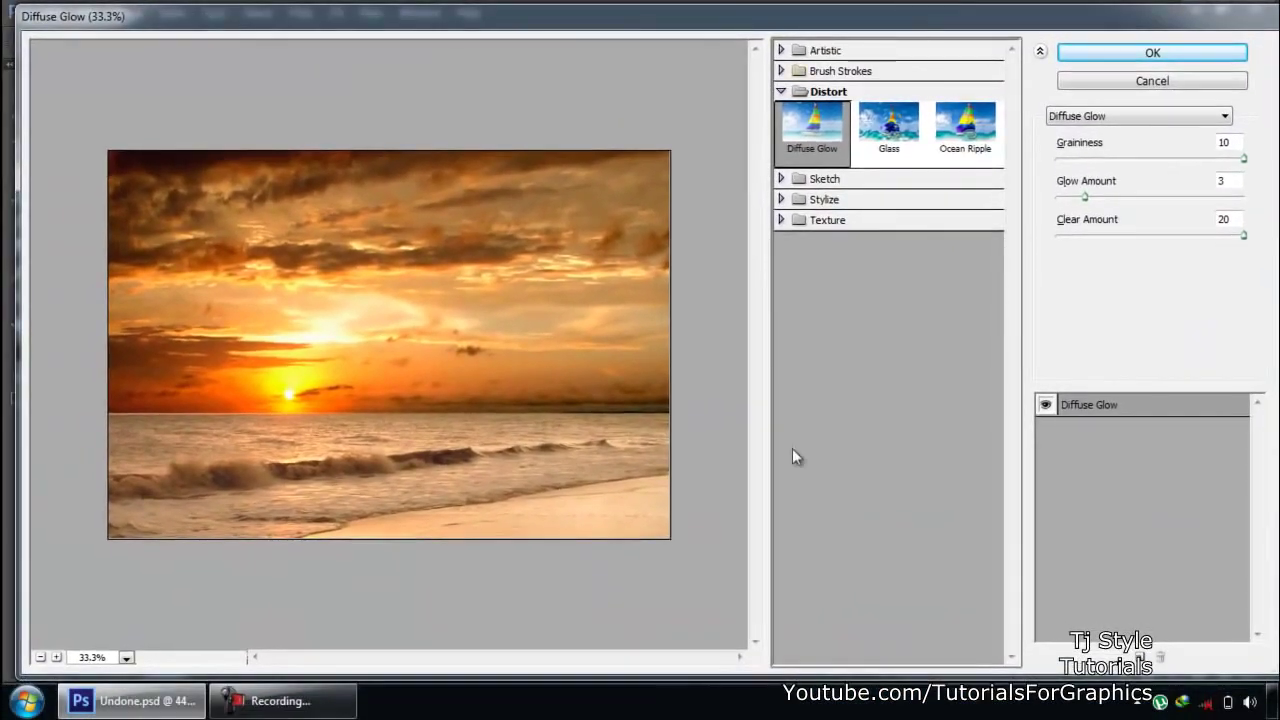
left_click(280, 701)
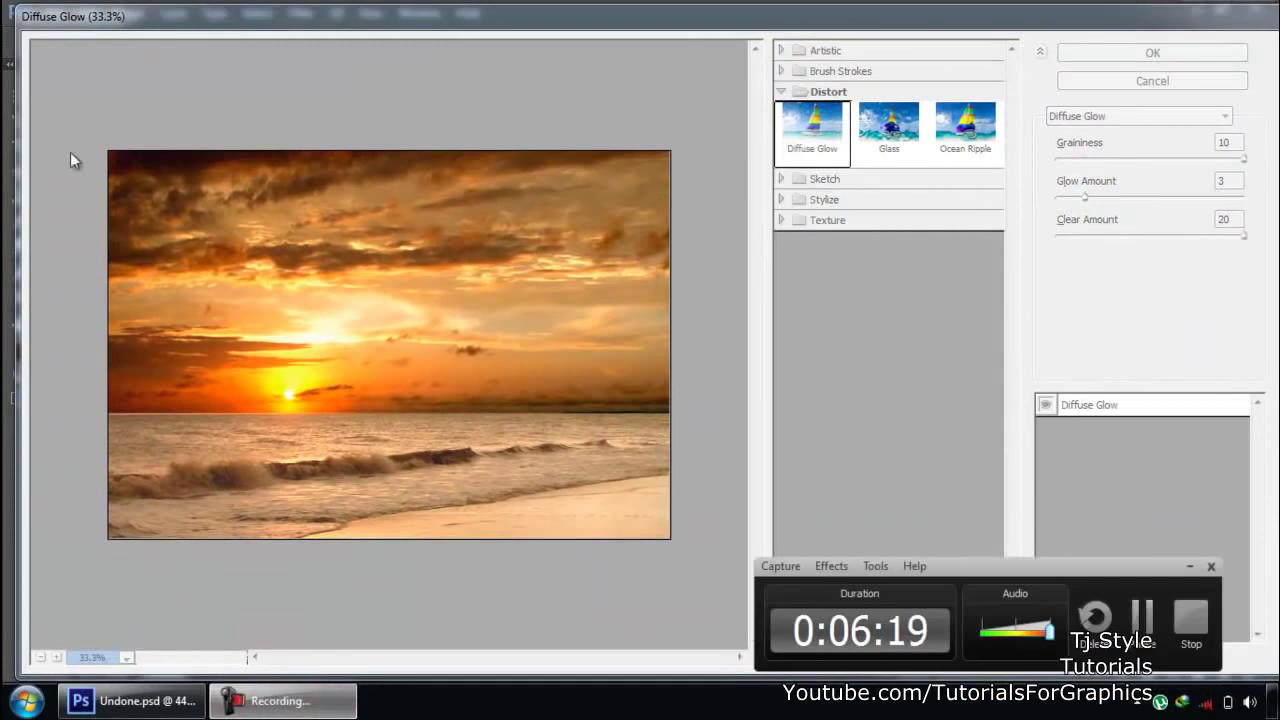
left_click(1189, 566)
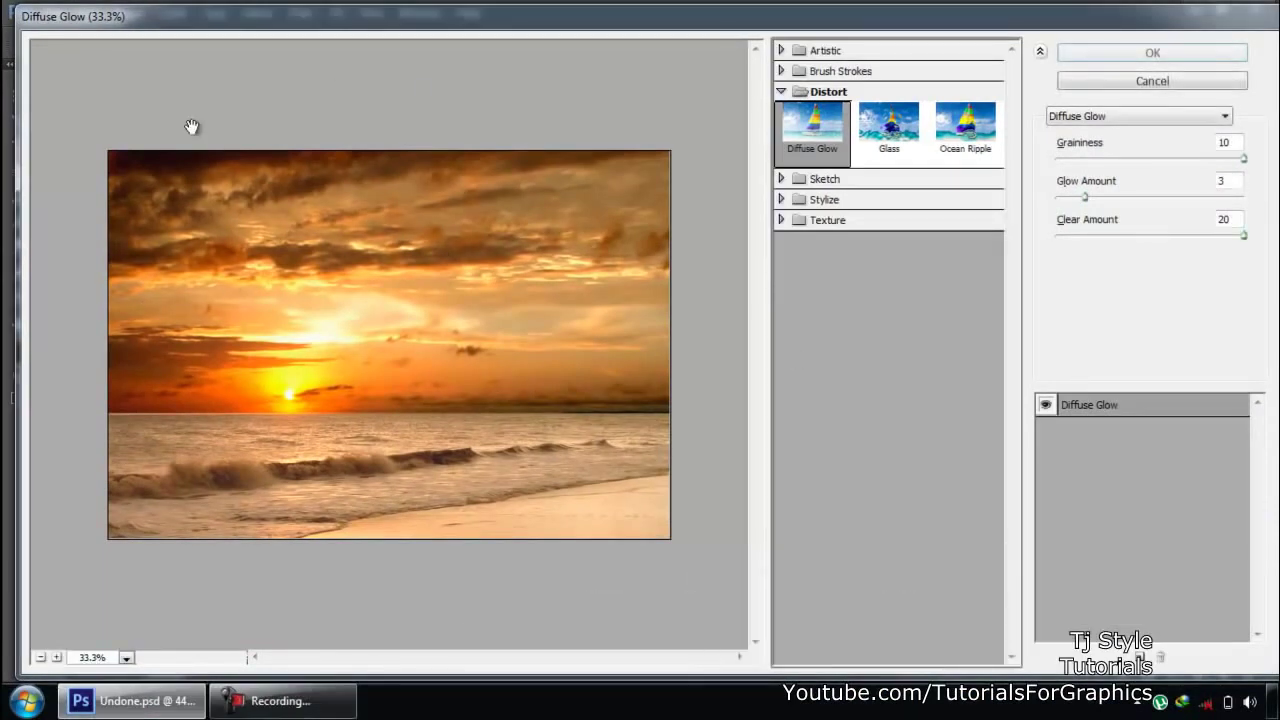
left_click_drag(145, 27, 140, 25)
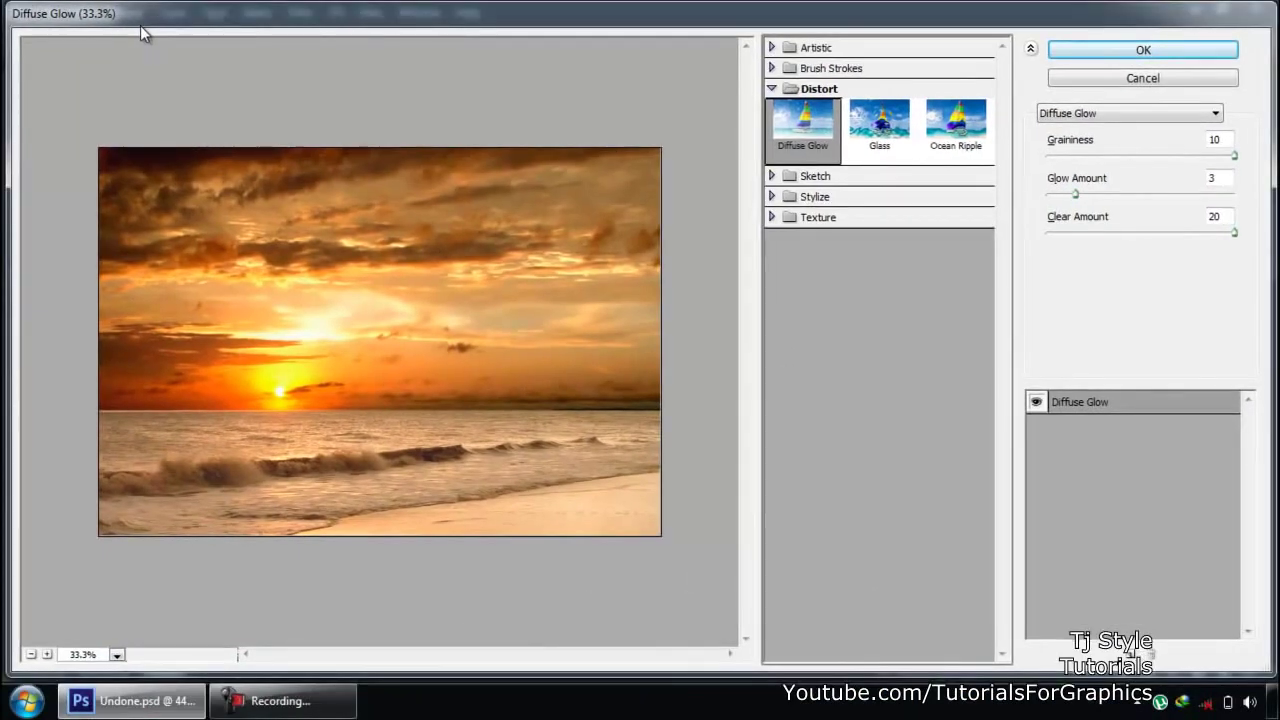
left_click(1153, 80)
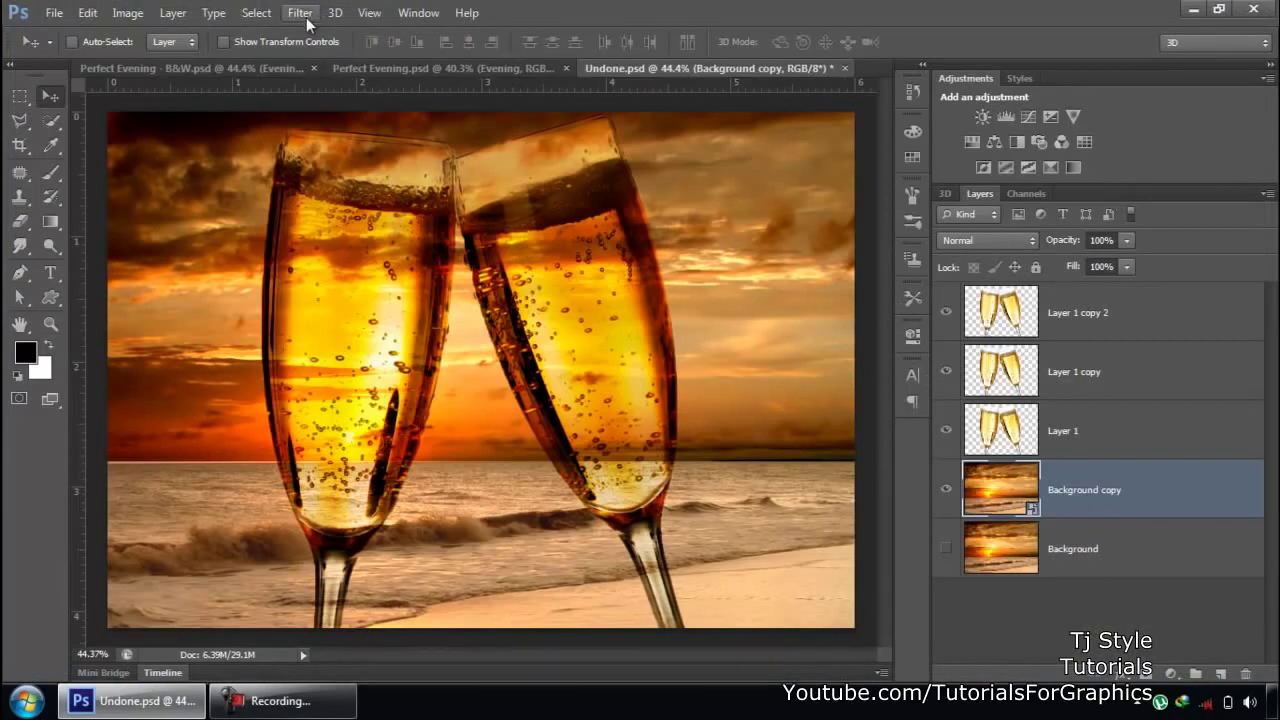
Step: Open the Filter Gallery for the Background copy smart object and delete the Halftone Pattern effect, keeping Diffuse Glow
left_click(315, 21)
left_click(330, 83)
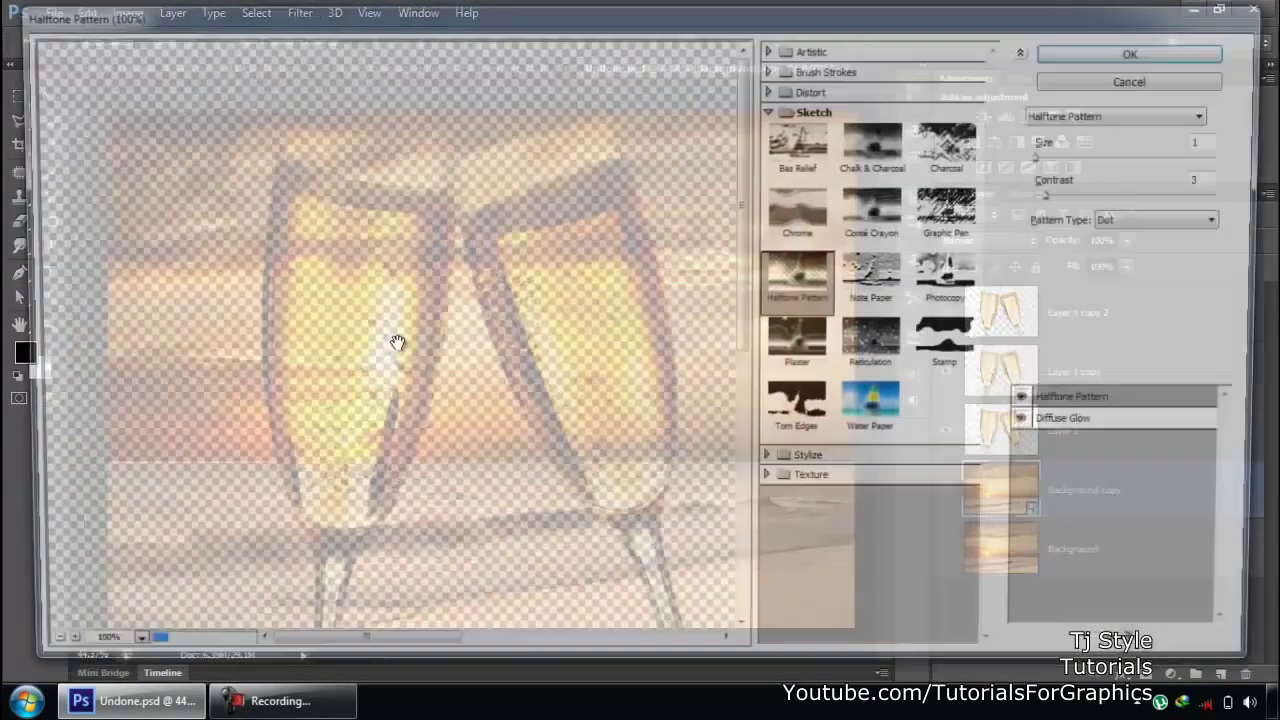
left_click(31, 655)
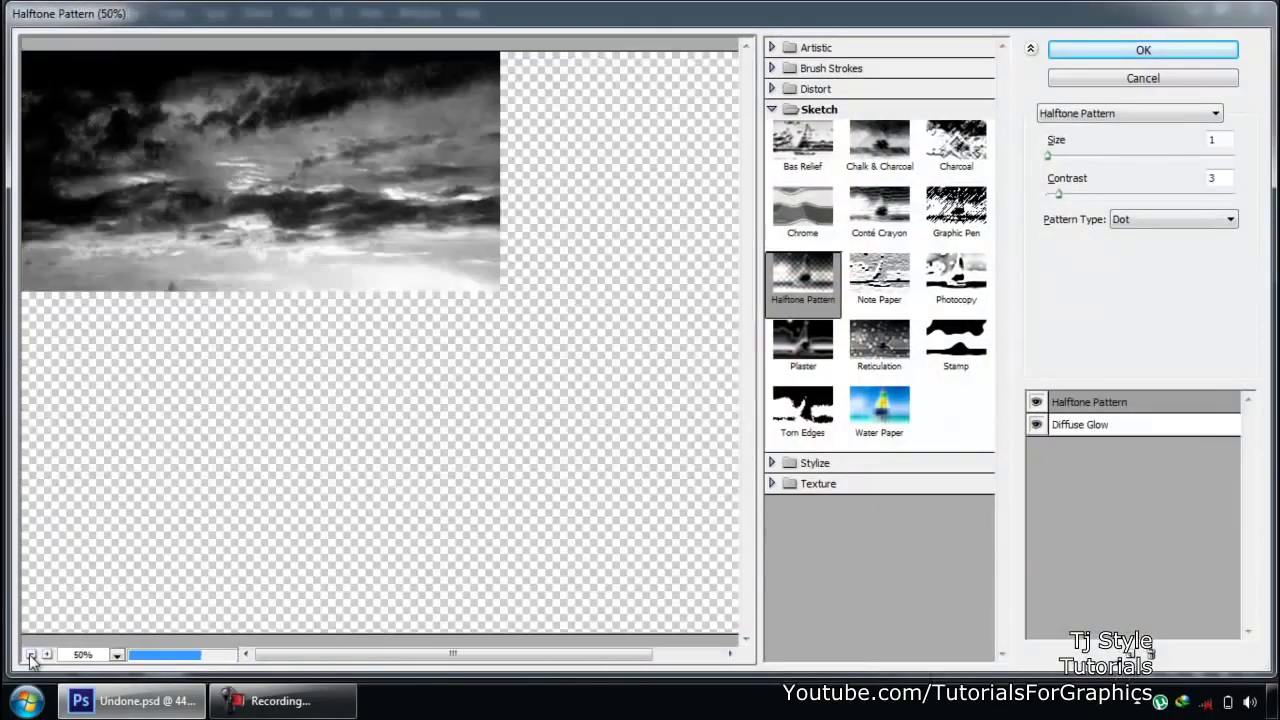
left_click(31, 655)
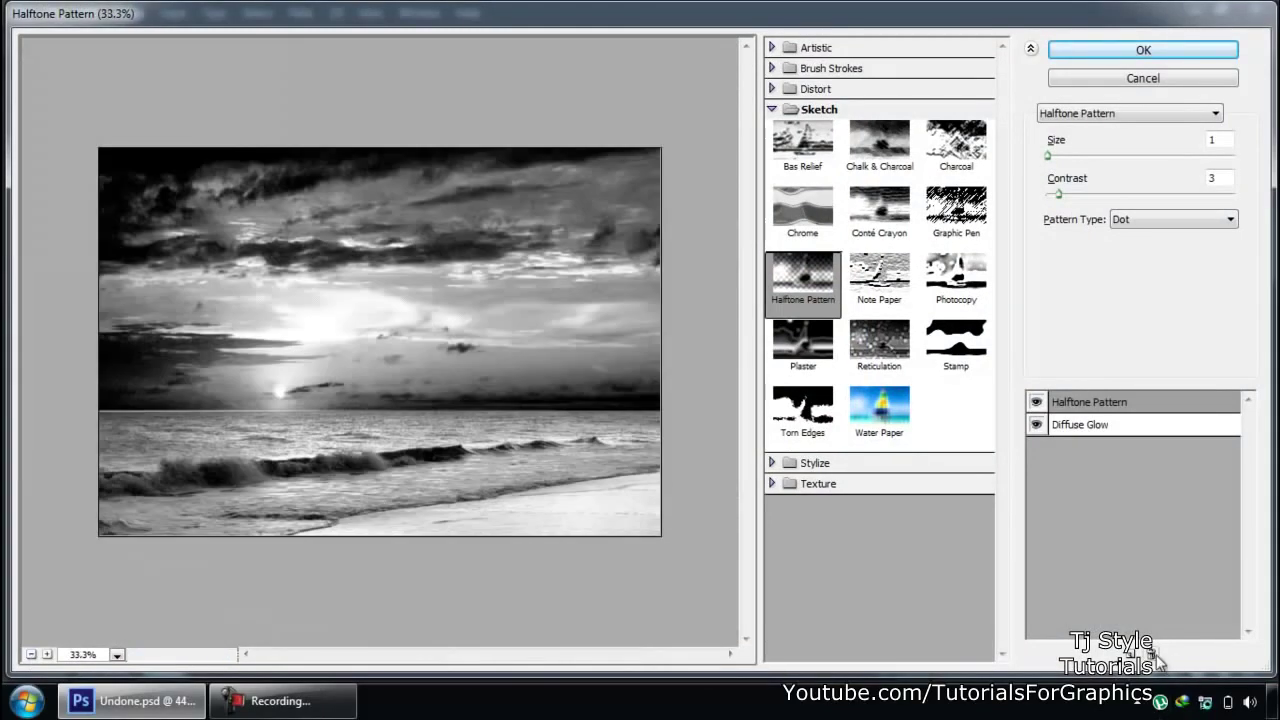
left_click(1157, 660)
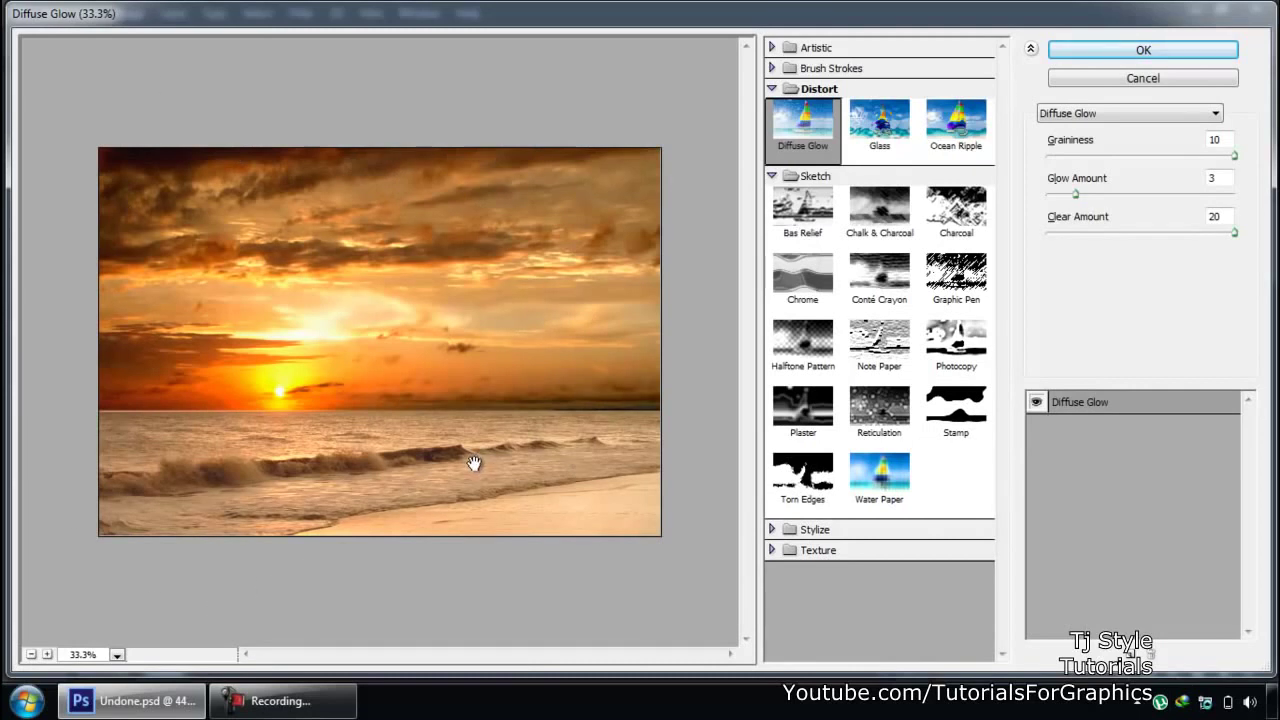
left_click(47, 655)
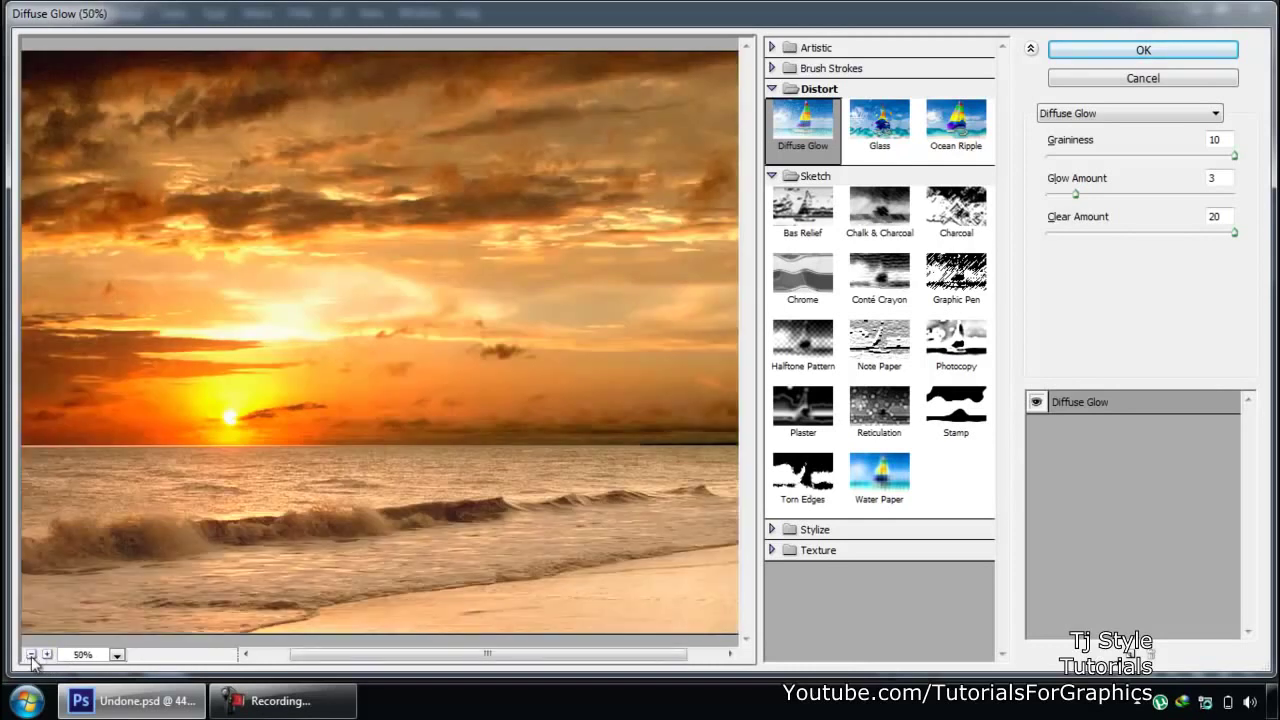
left_click(31, 655)
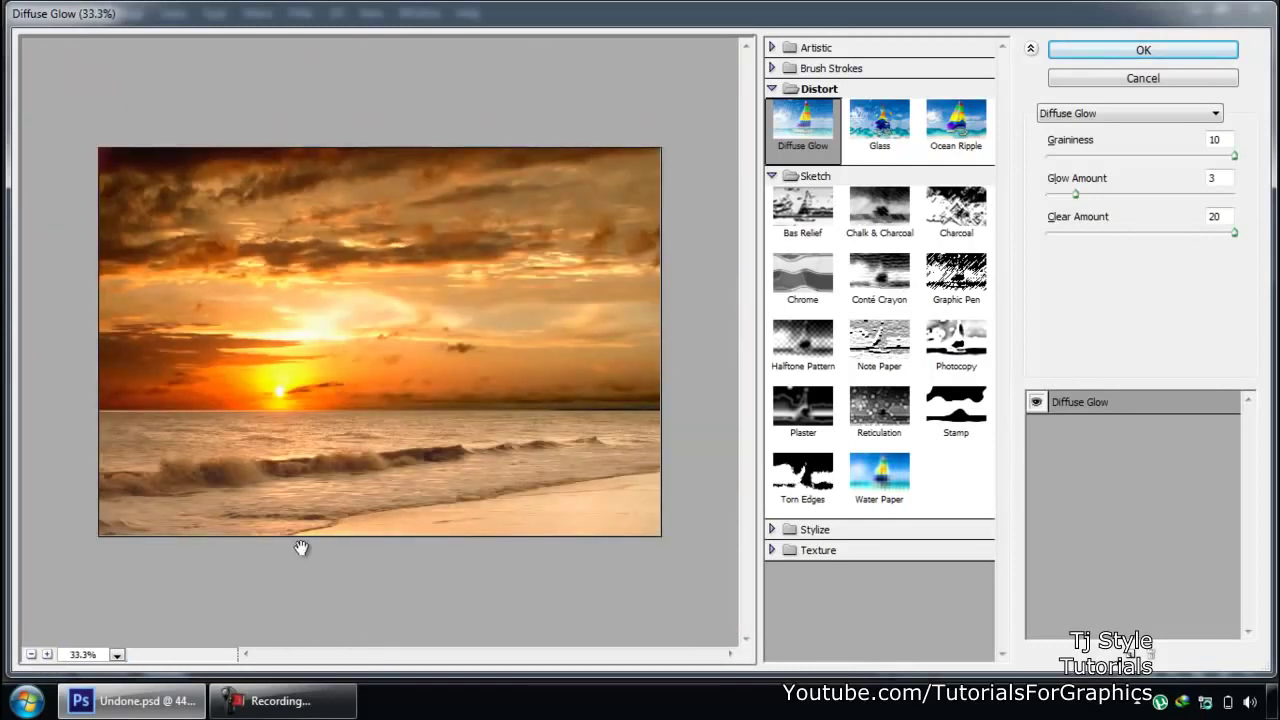
key("ctrl")
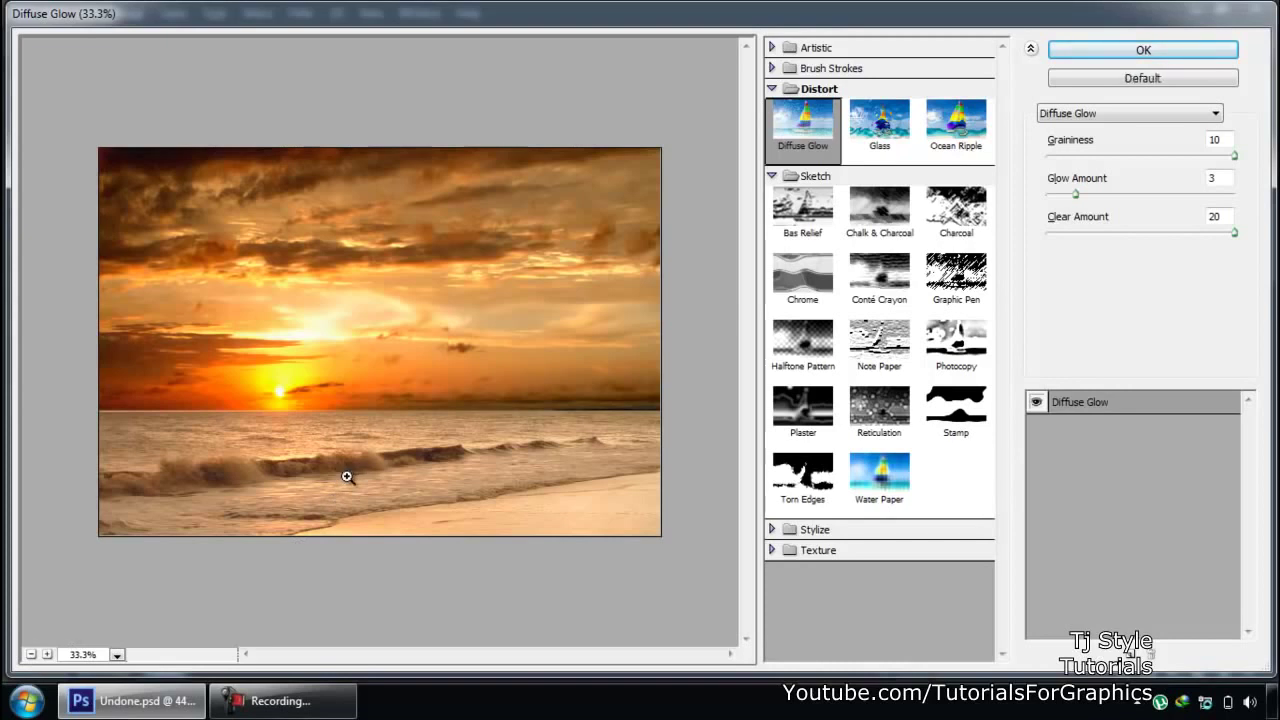
left_click(345, 472, "ctrl")
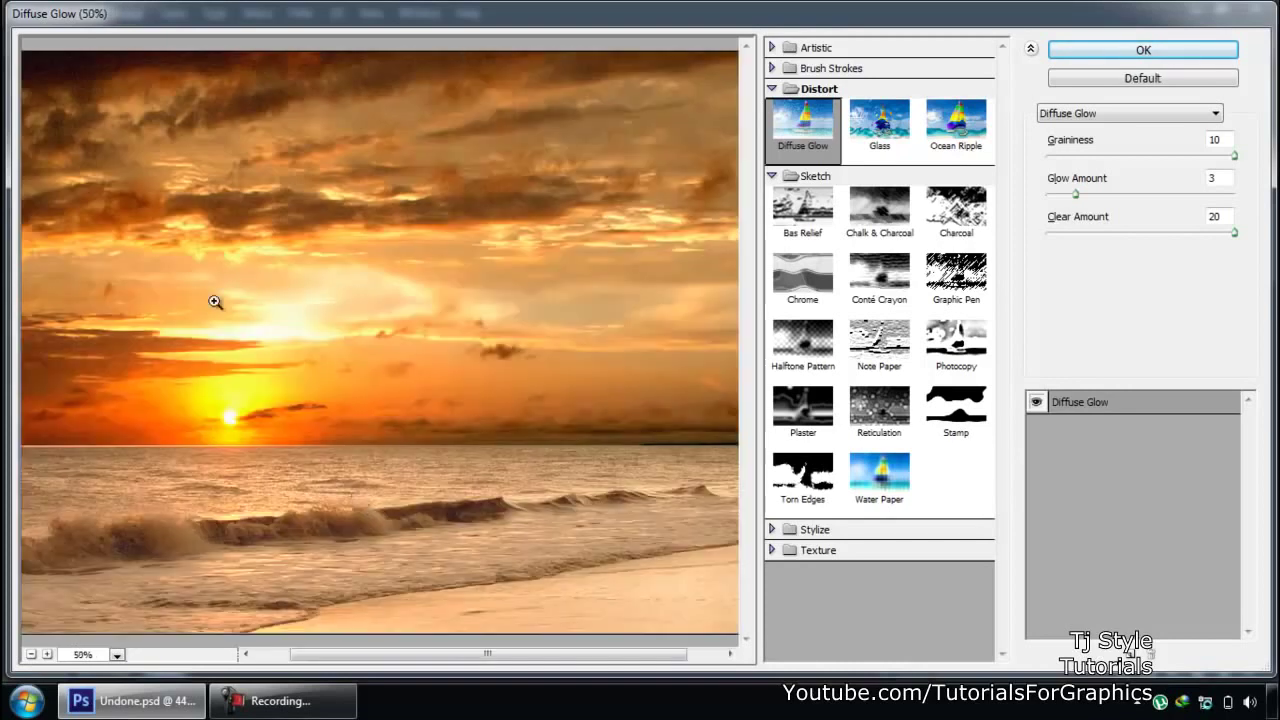
key("ctrl+minus")
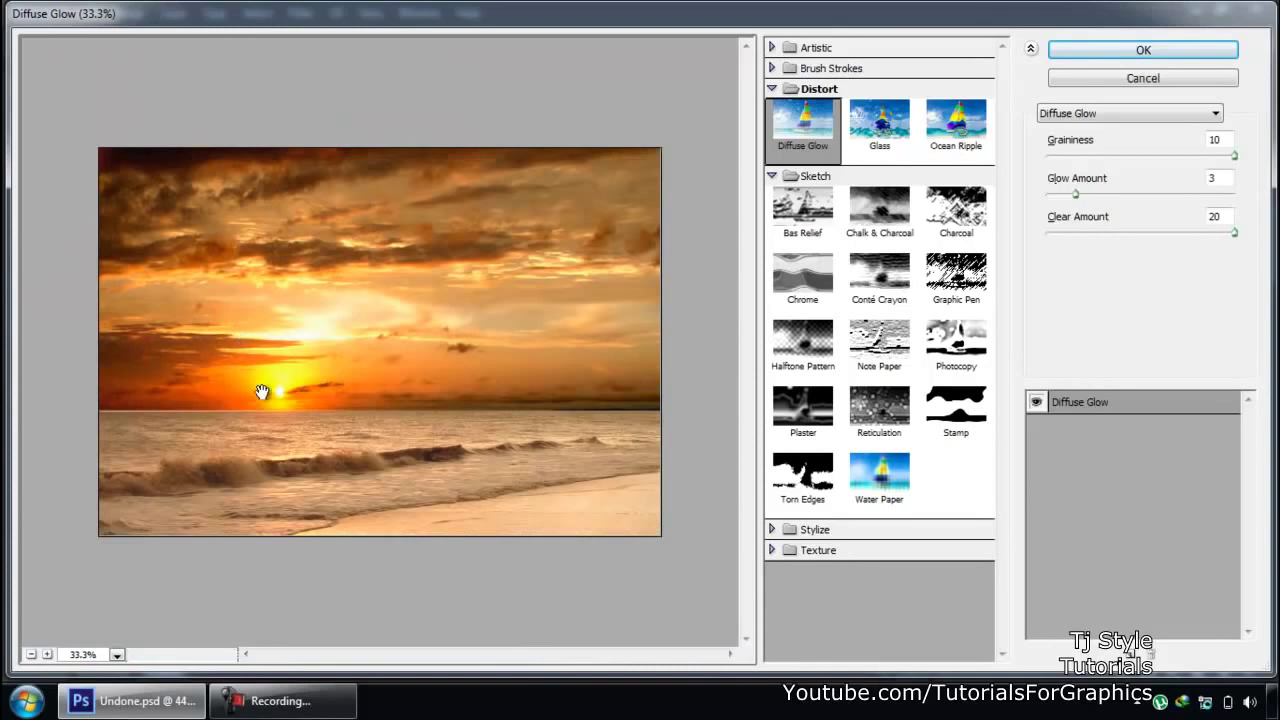
left_click(46, 654)
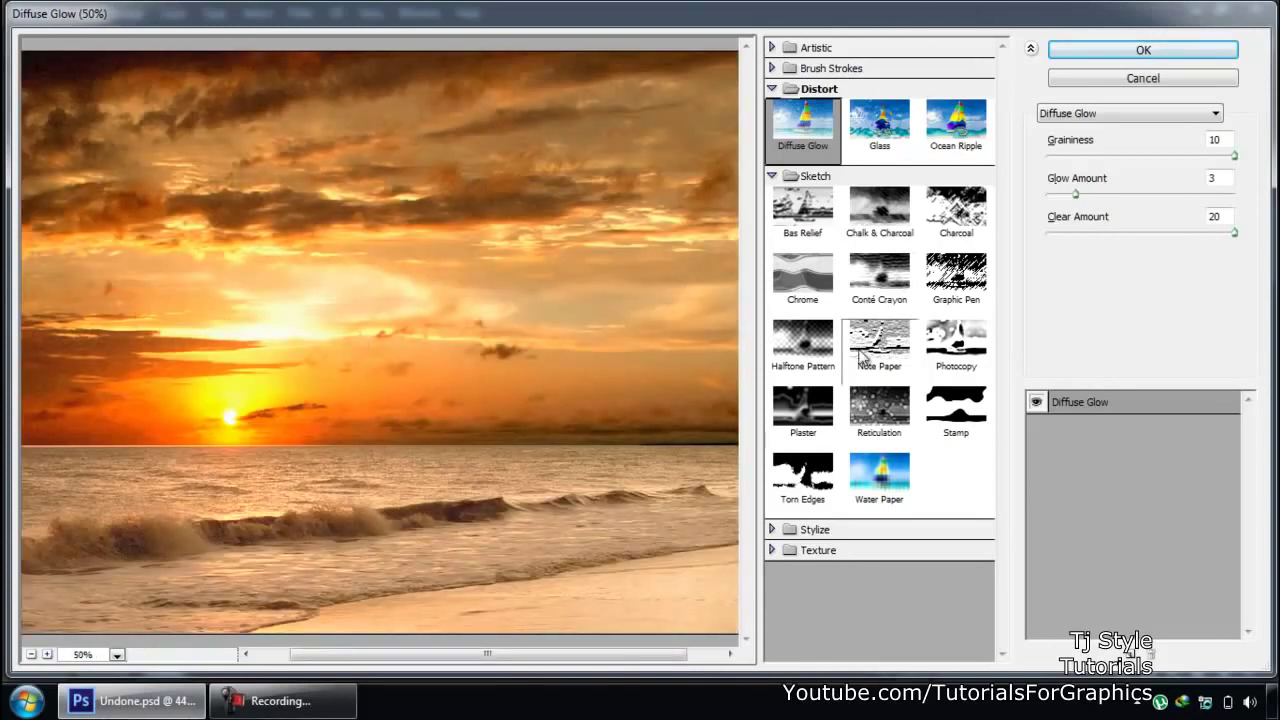
Step: Collapse the Sketch filter category so that only the Distort category stays expanded
left_click(773, 90)
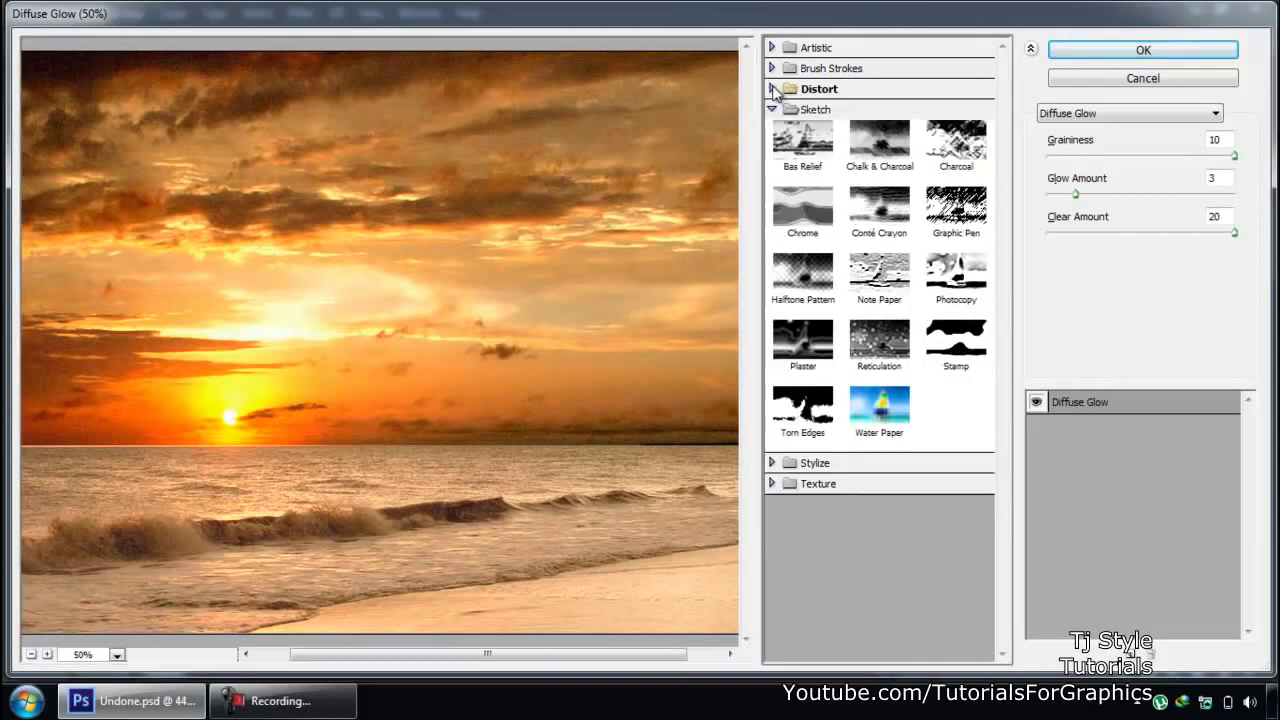
left_click(772, 109)
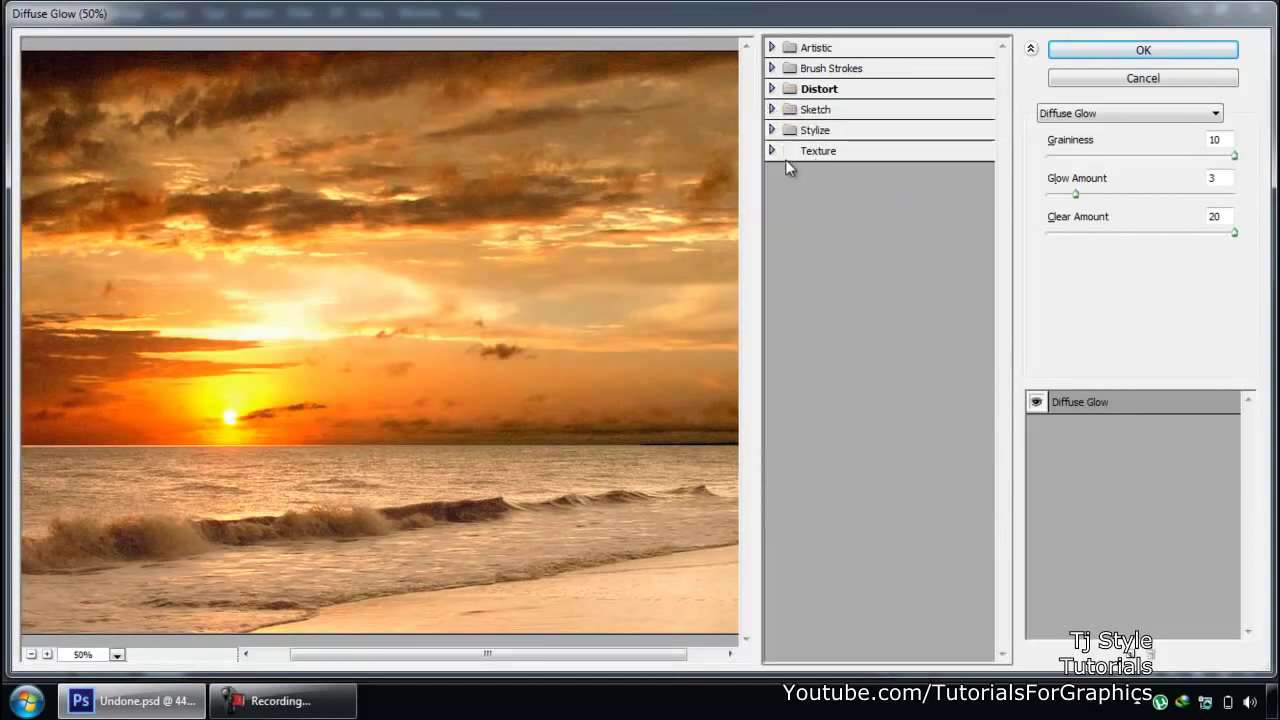
left_click(773, 90)
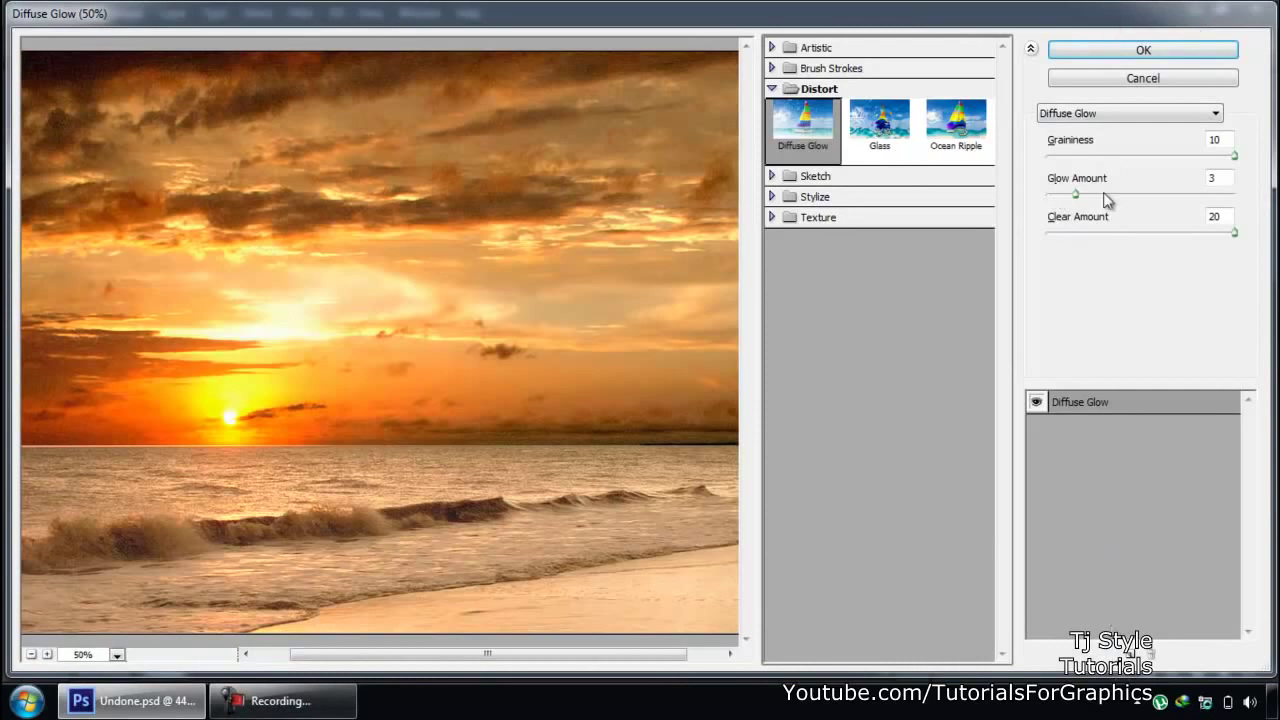
Step: Toggle the Diffuse Glow effect's visibility off and on to compare the sunset with and without it
left_click(1080, 406)
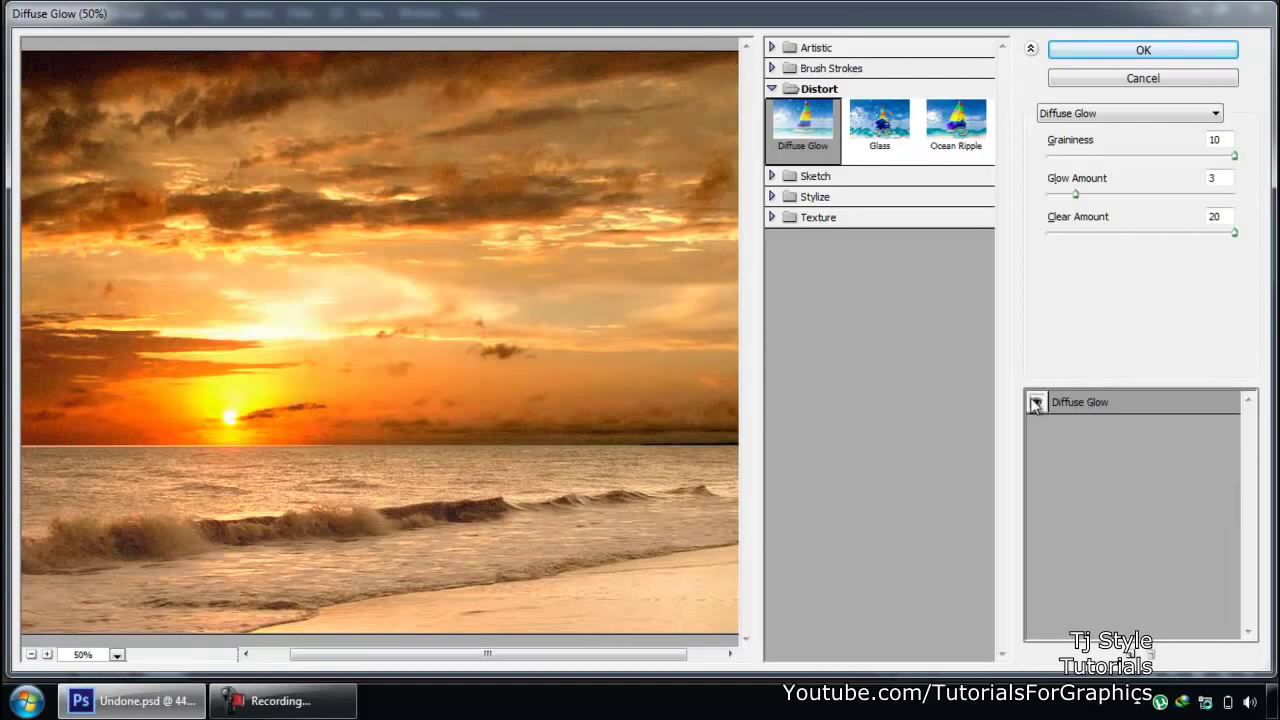
left_click(1037, 402)
left_click(1037, 402)
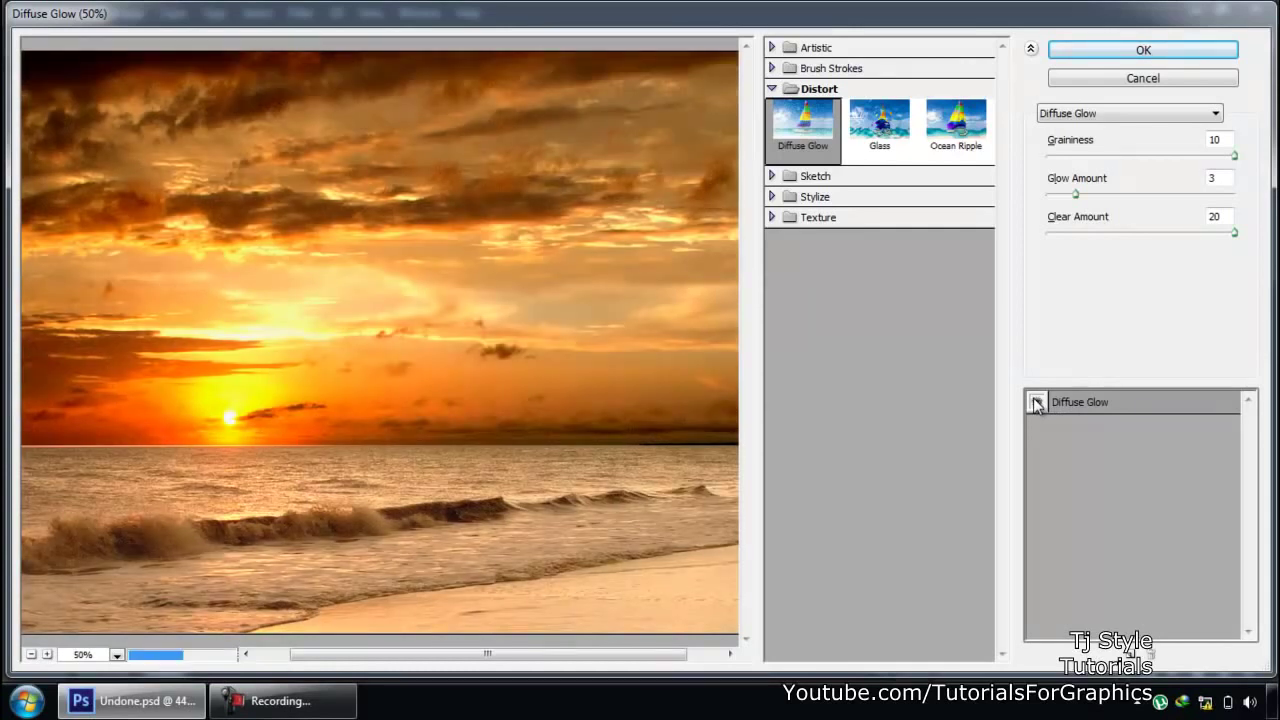
left_click(1037, 402)
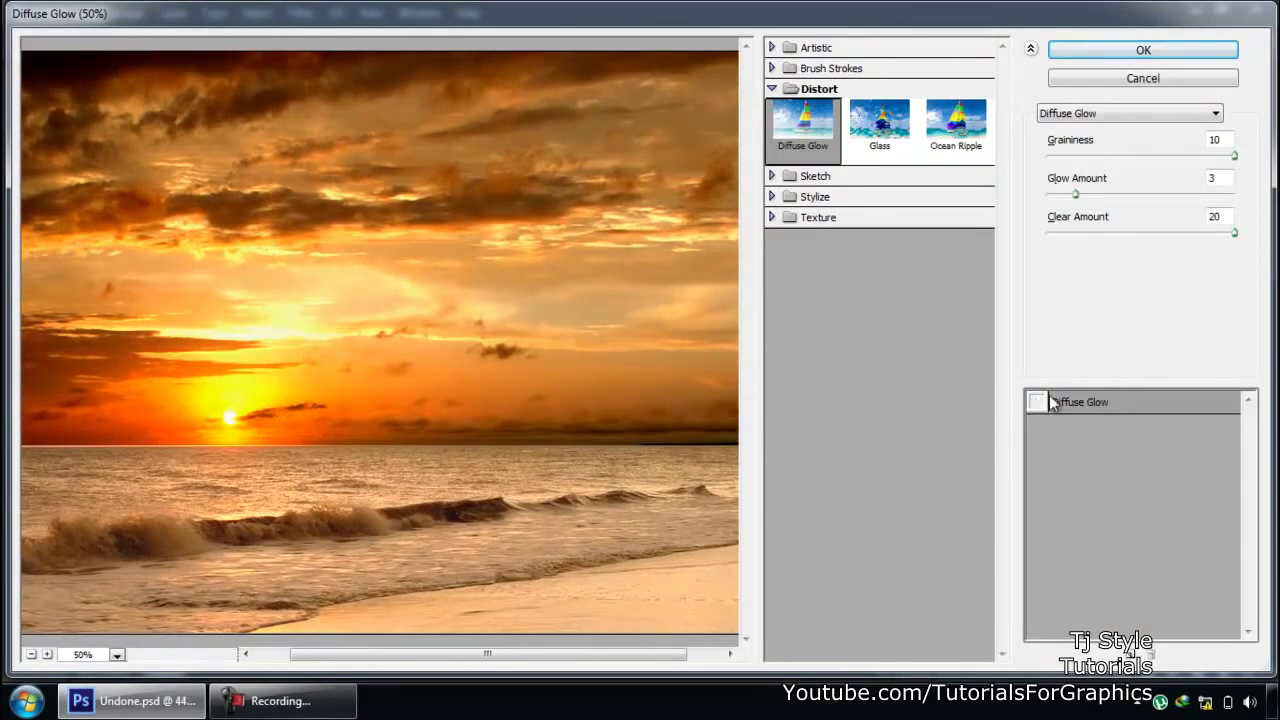
left_click(1038, 402)
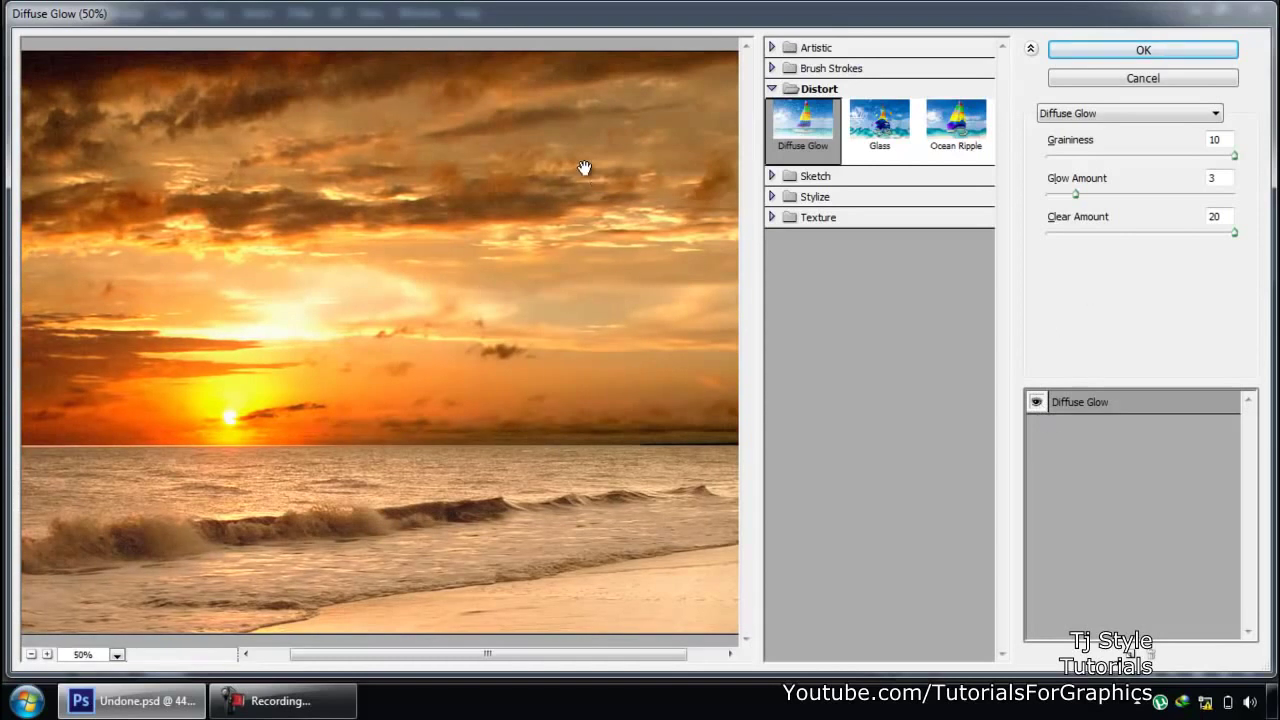
Step: Set Diffuse Glow's Glow Amount to 9 and try a minimal Clear Amount before restoring it to 20
left_click(31, 654)
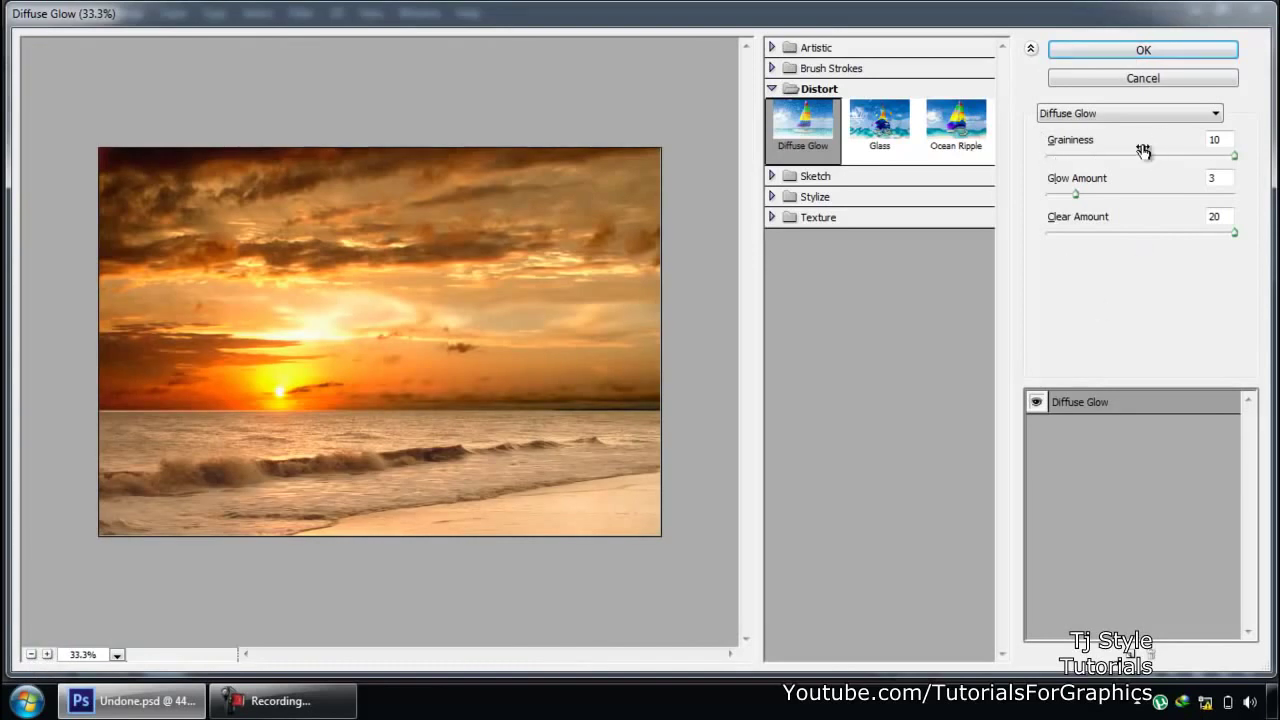
left_click(1234, 158)
left_click_drag(1079, 196, 1170, 196)
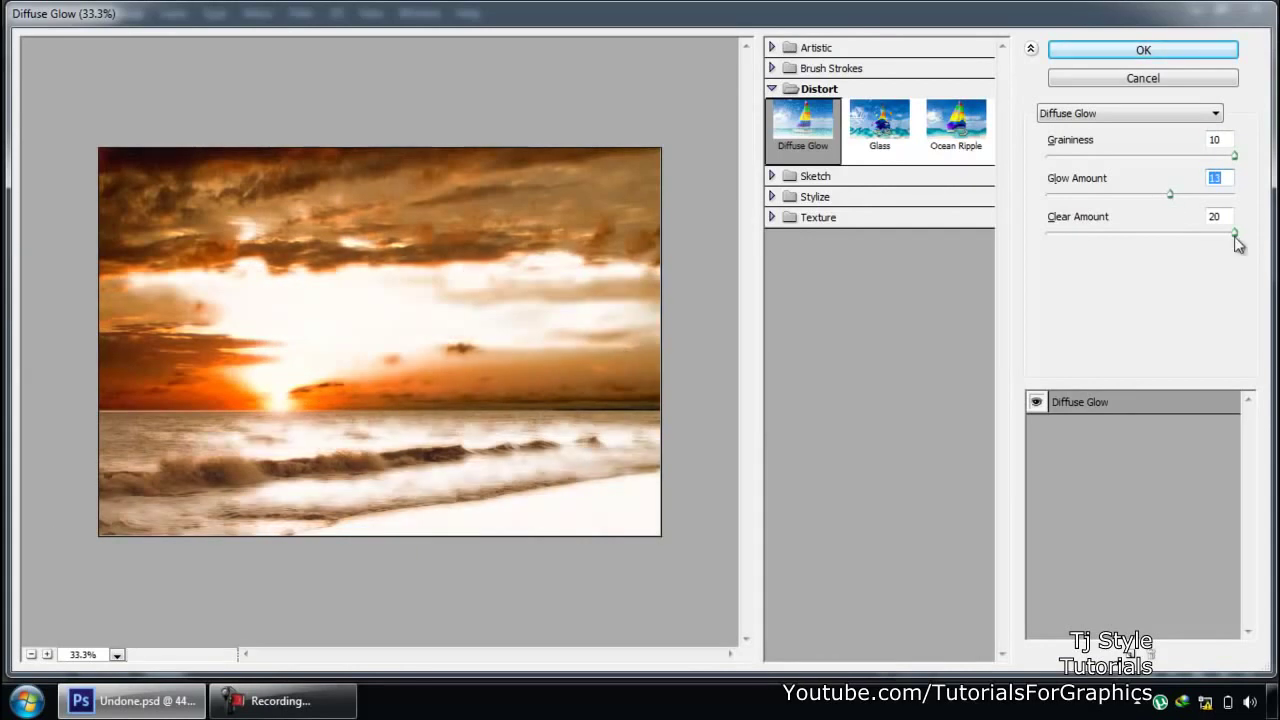
left_click_drag(1171, 197, 1134, 197)
left_click_drag(1236, 237, 1046, 237)
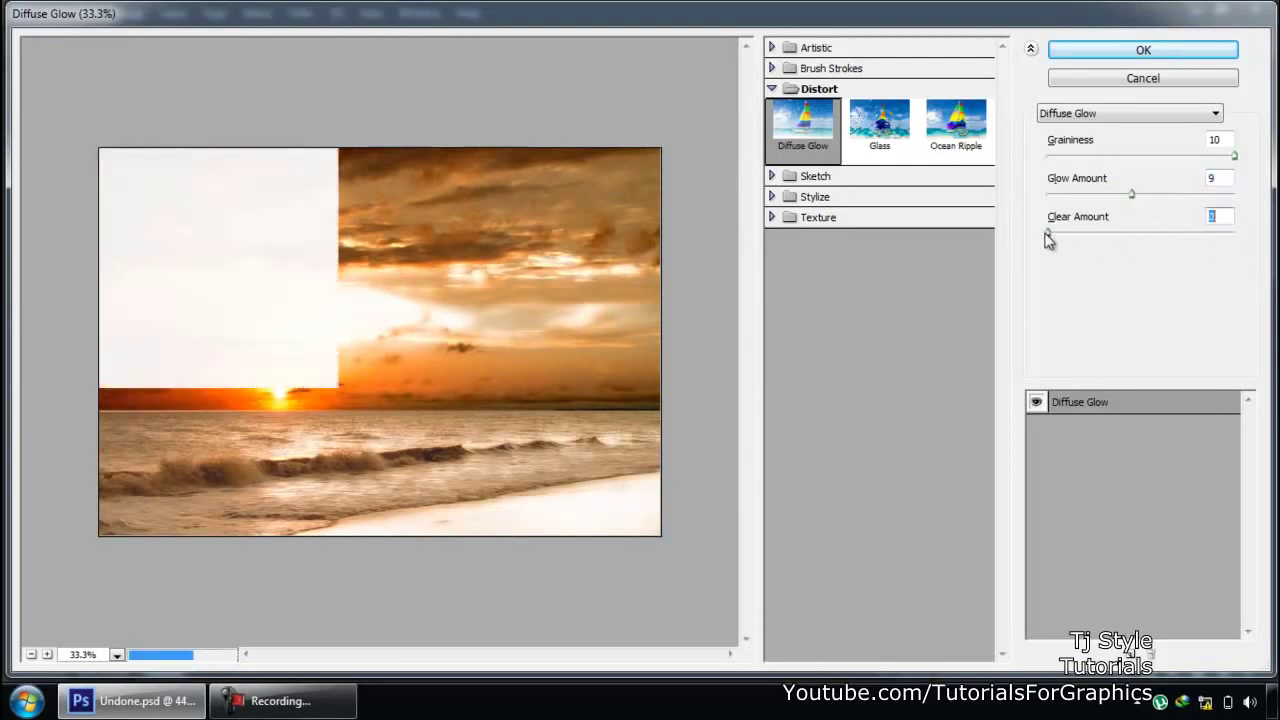
left_click_drag(1163, 236, 1240, 236)
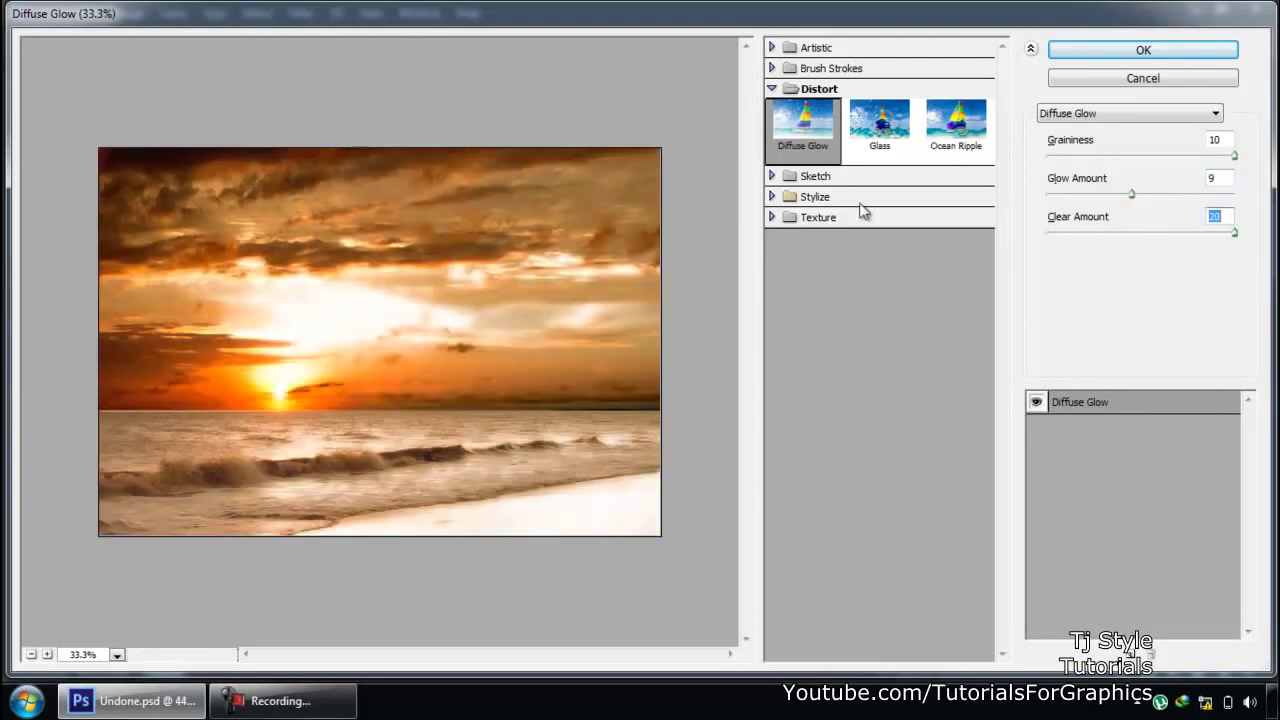
Step: Try the Glass, Ocean Ripple and Grain filters in turn on the sunset image
left_click(880, 118)
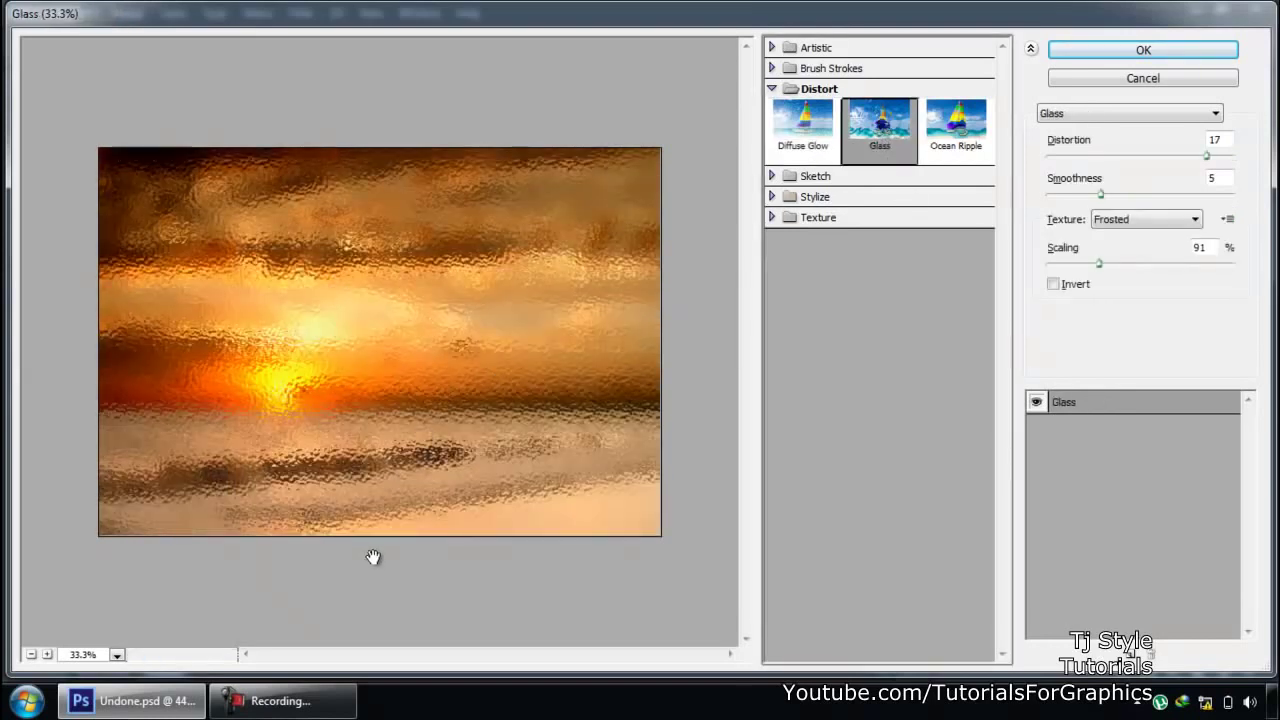
left_click(956, 122)
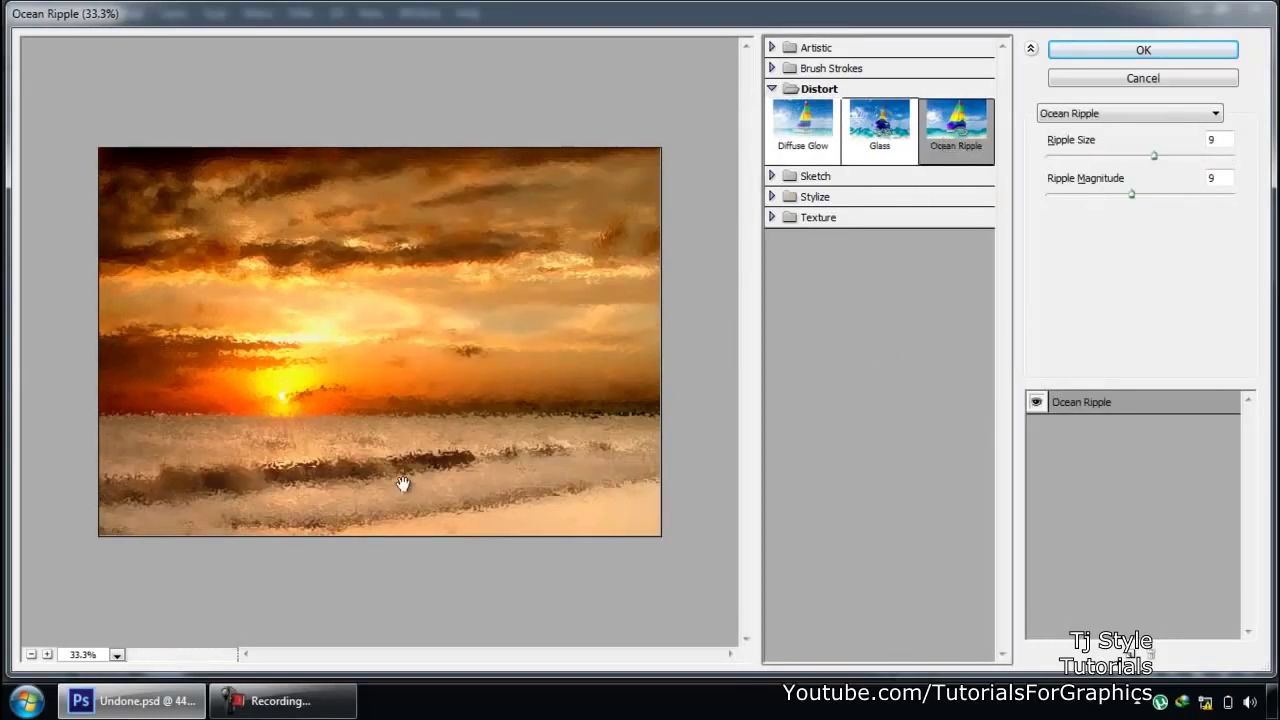
left_click(771, 217)
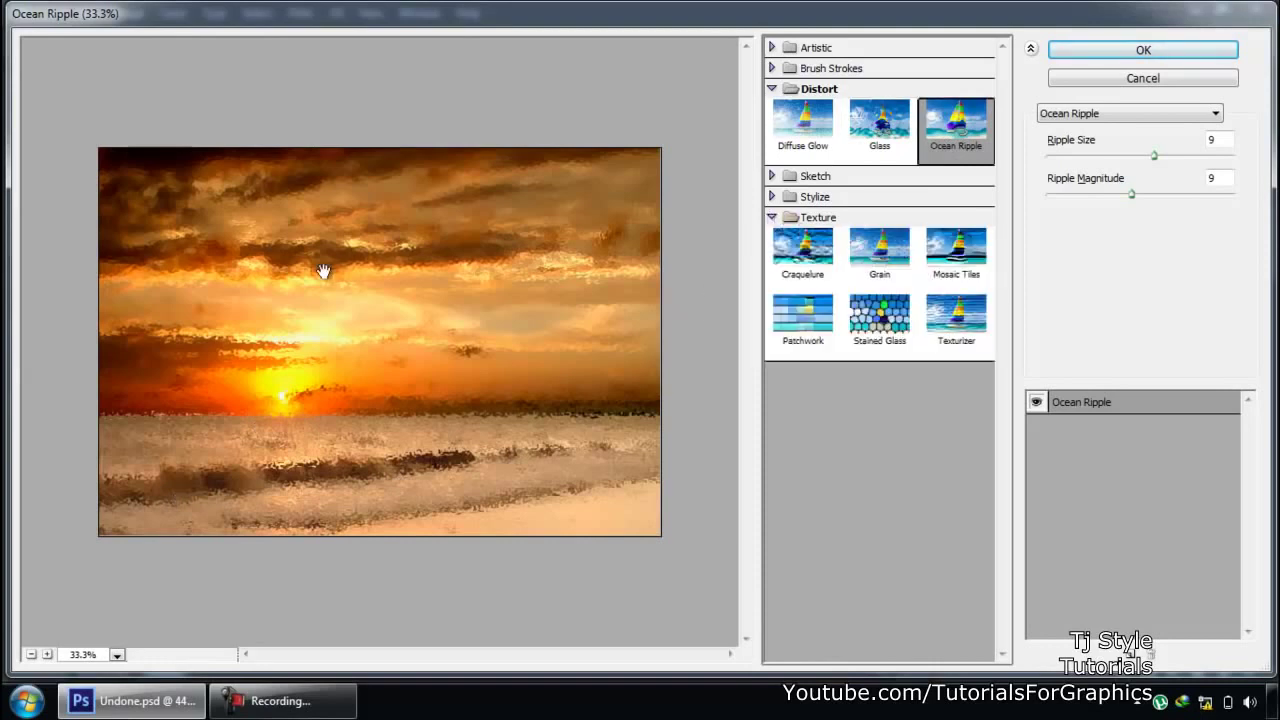
left_click(880, 250)
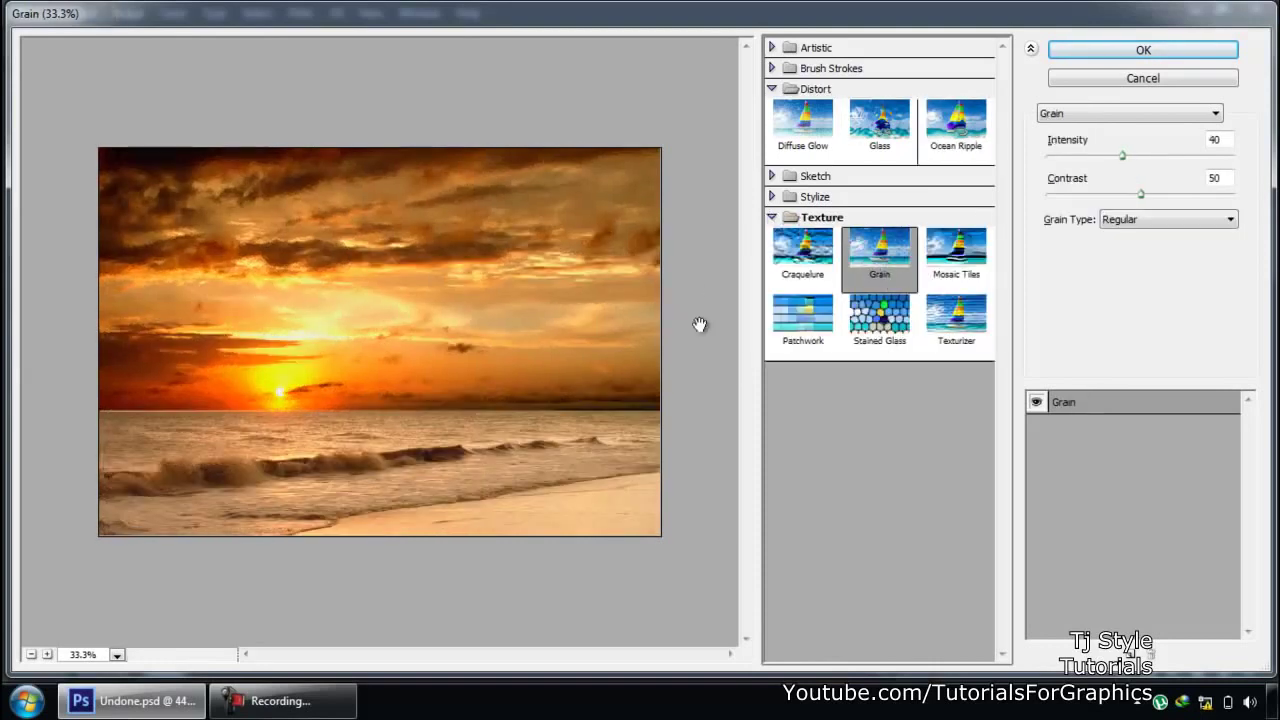
Step: Change the effect to Mosaic Tiles from the Texture category and inspect the tiled sunset up close
left_click(948, 252)
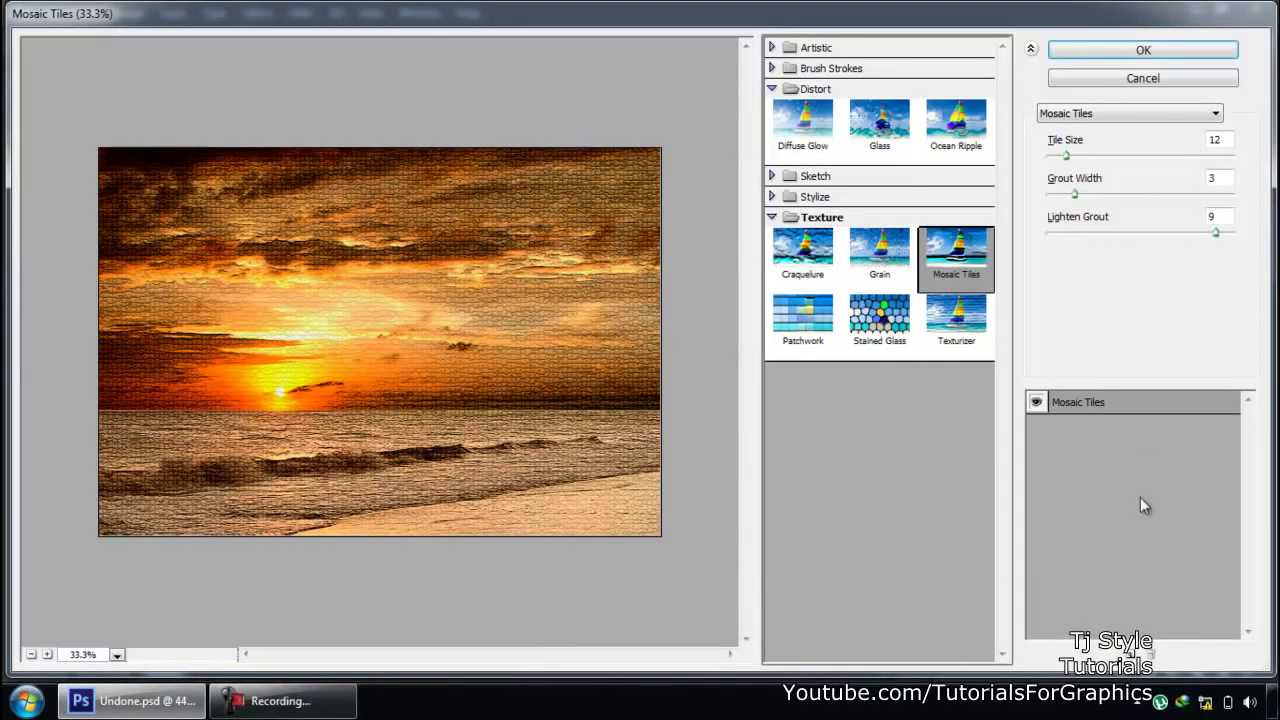
left_click(47, 654)
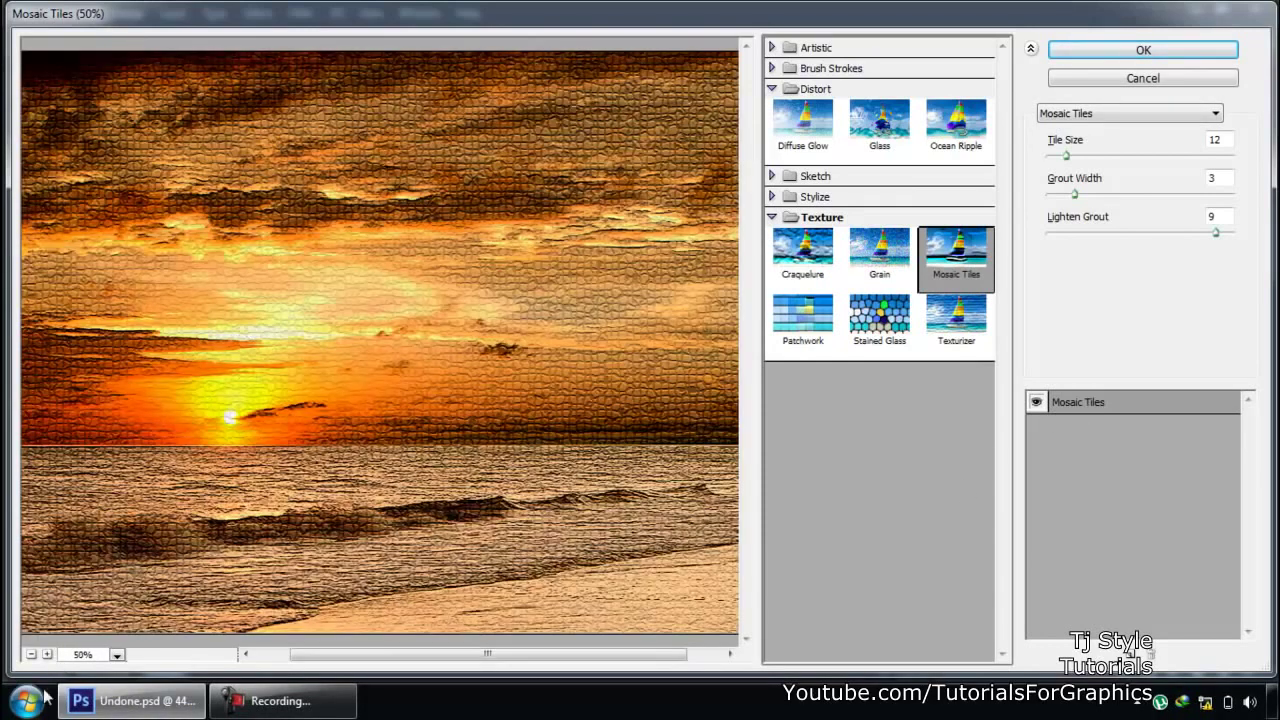
left_click(31, 654)
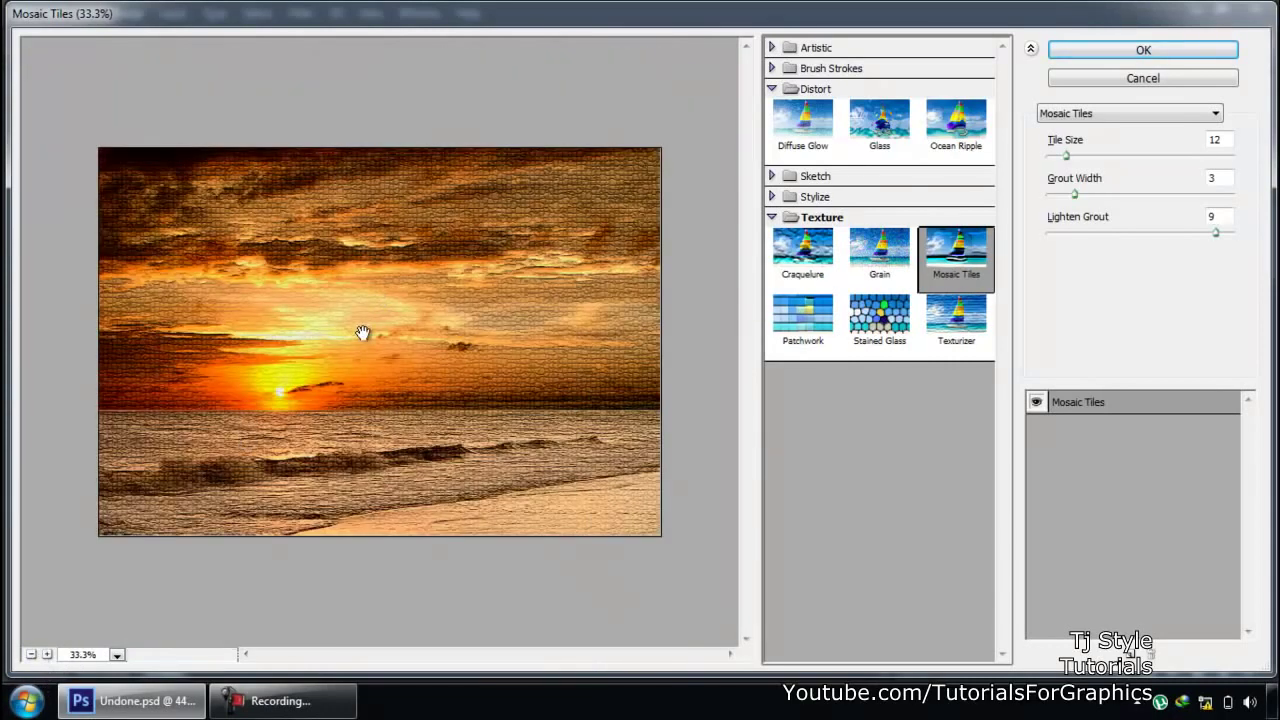
left_click(1103, 402)
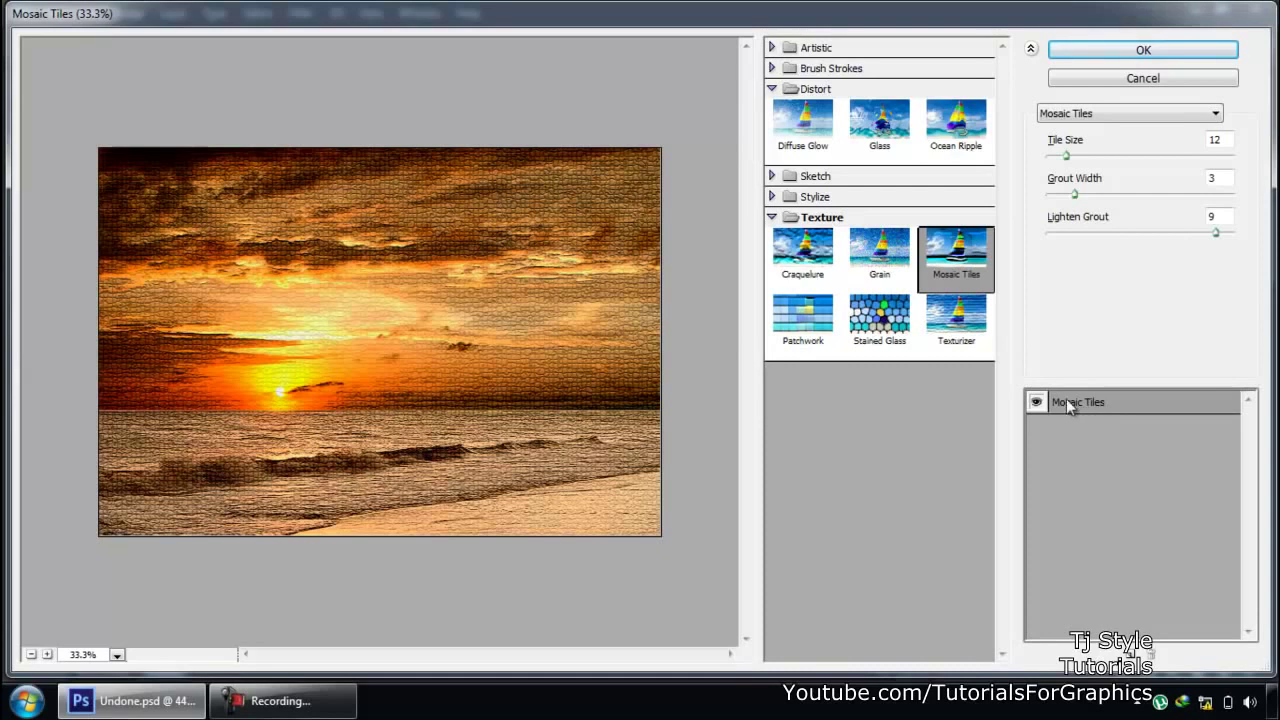
Step: Add a second effect layer above Mosaic Tiles and change it to Craquelure
left_click(1128, 654)
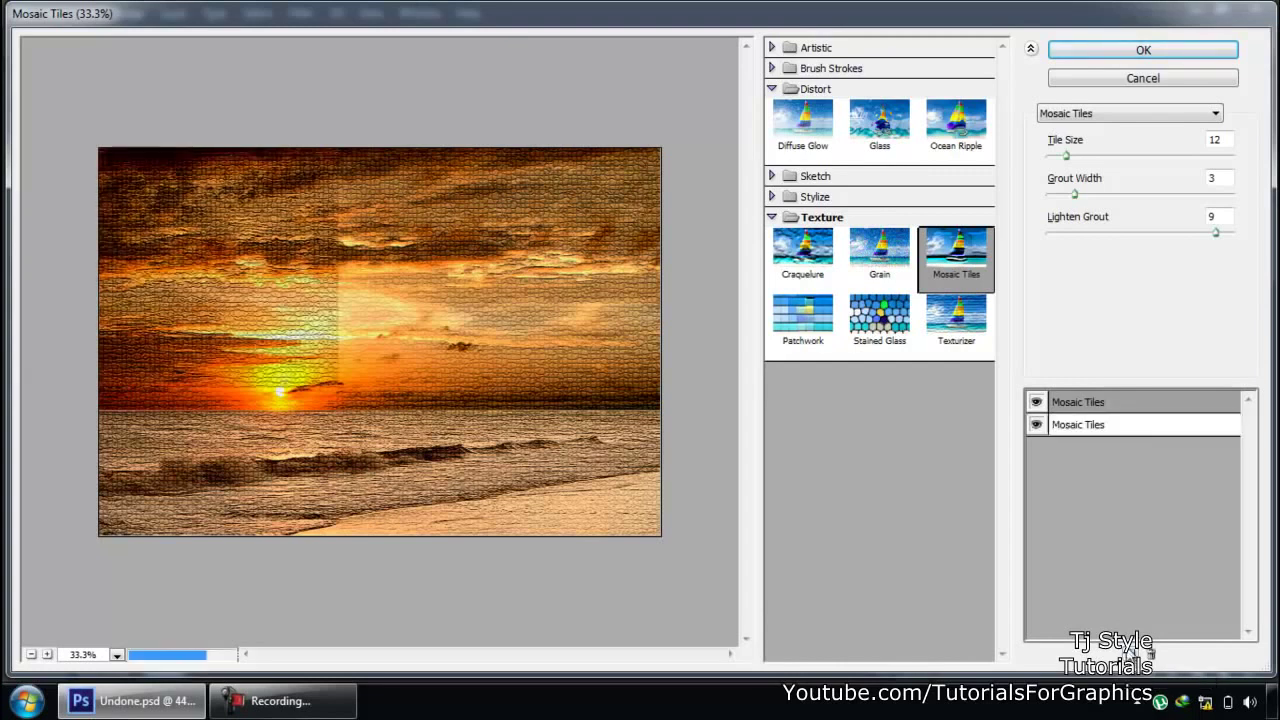
left_click(1084, 427)
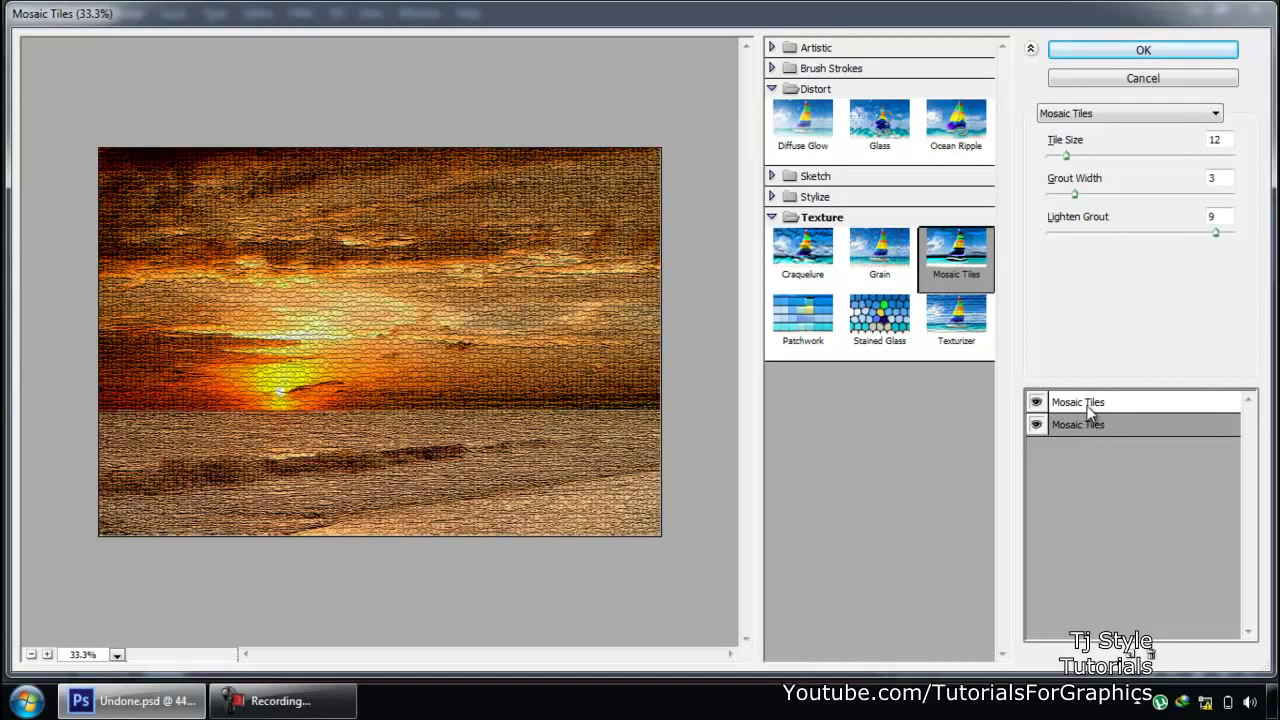
left_click(1090, 410)
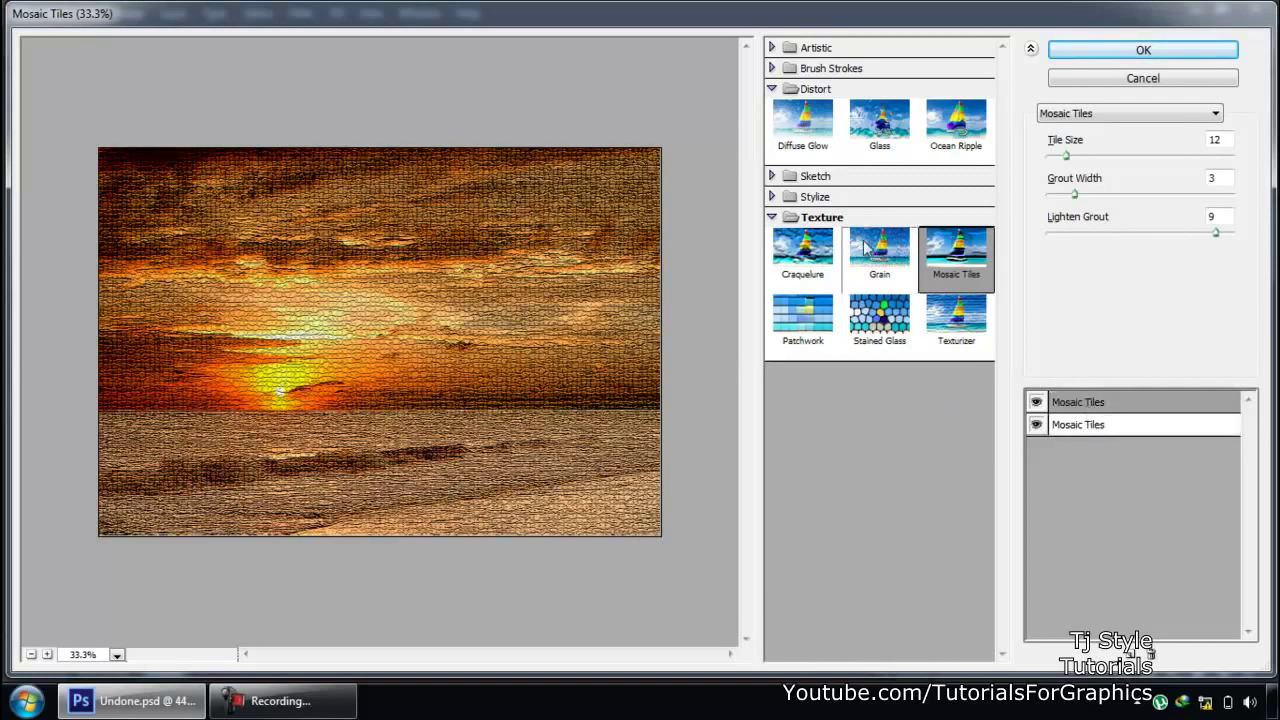
left_click(797, 255)
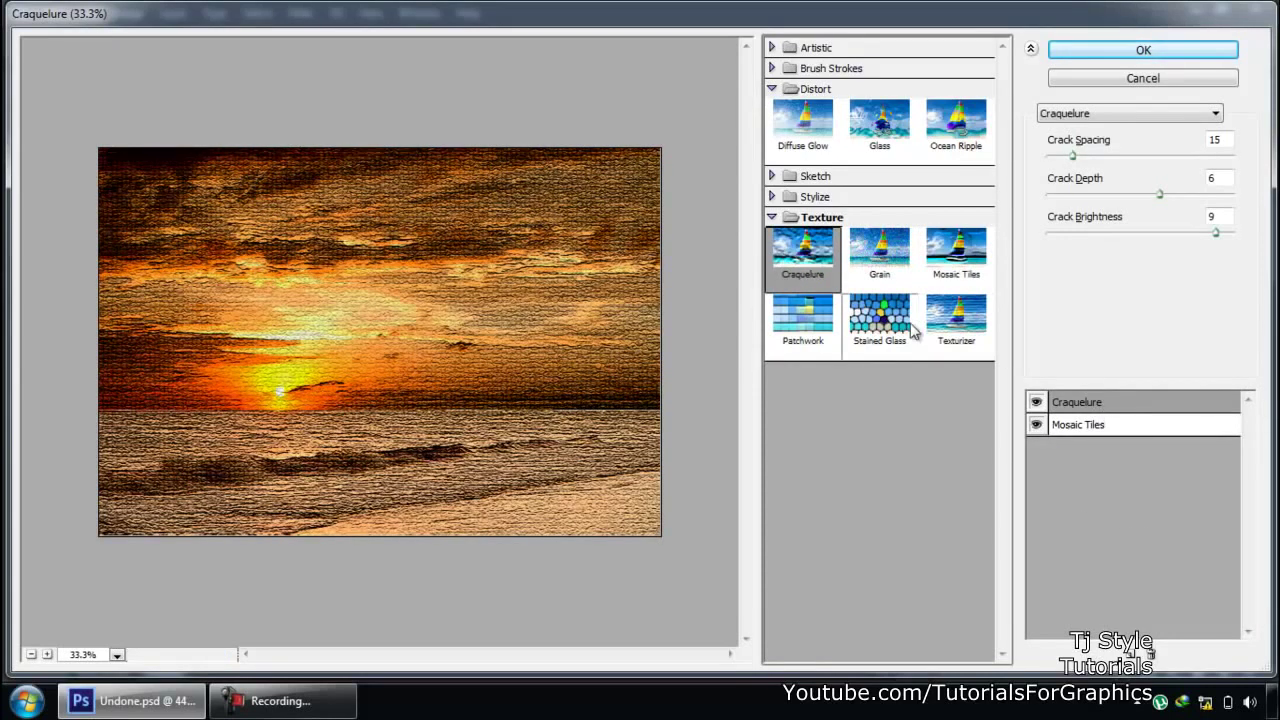
Step: Change the Mosaic Tiles effect beneath Craquelure to Halftone Pattern from the Sketch category and inspect the dots up close
left_click(779, 197)
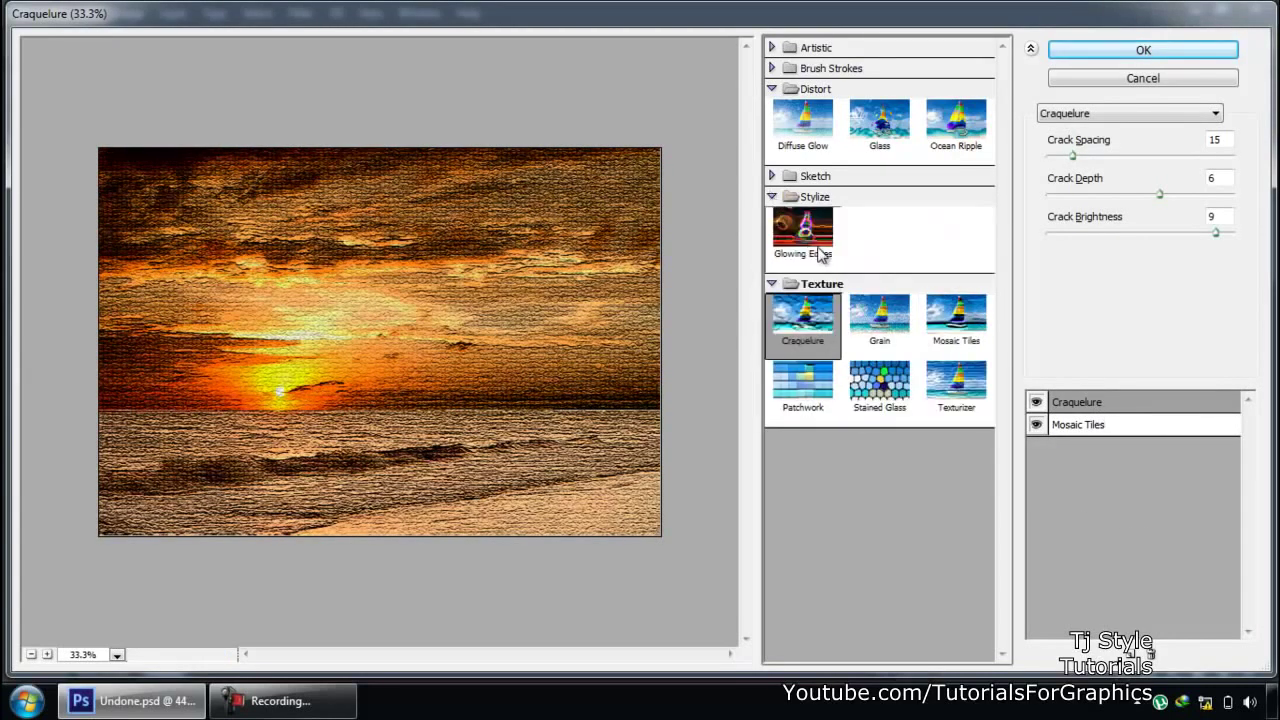
left_click(1094, 428)
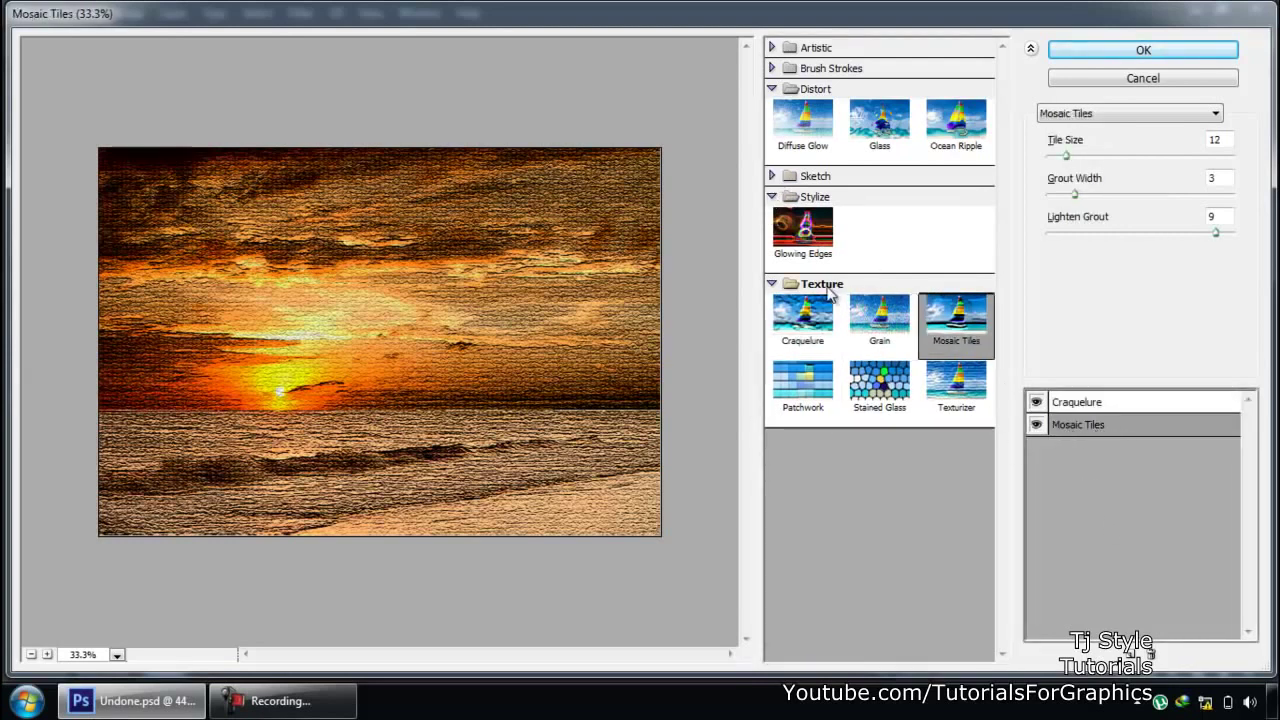
left_click(772, 177)
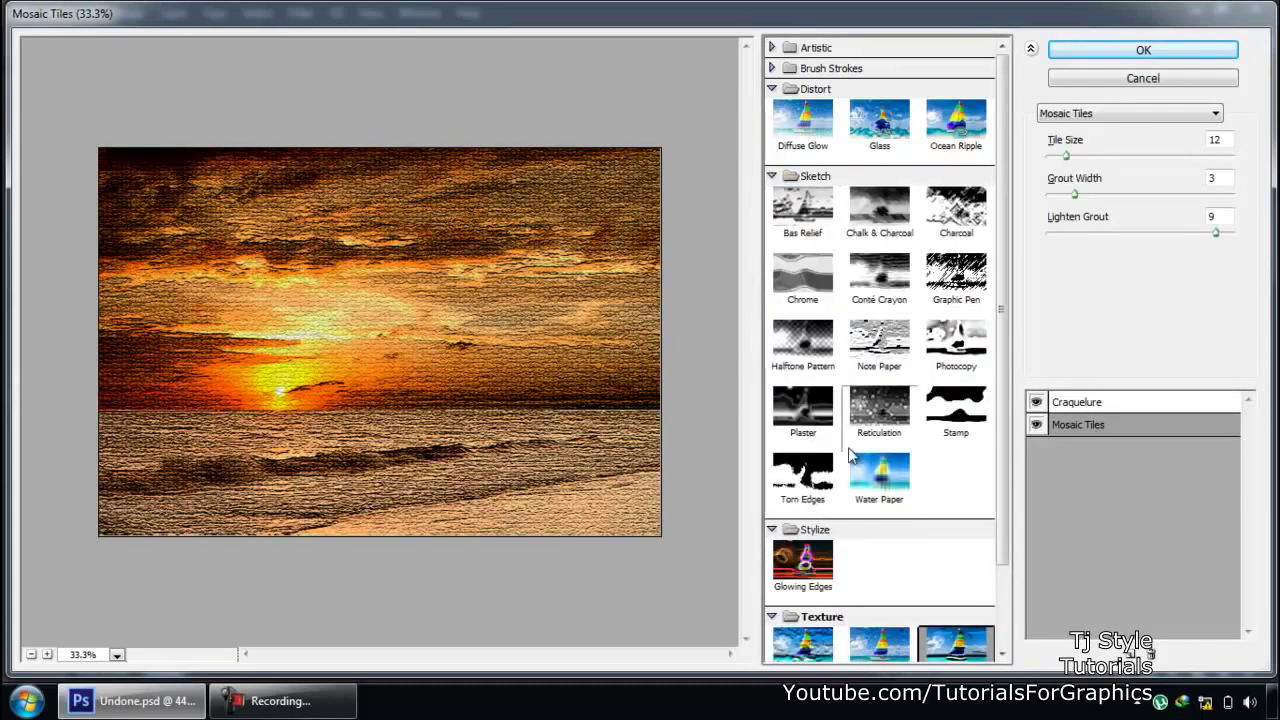
left_click(822, 355)
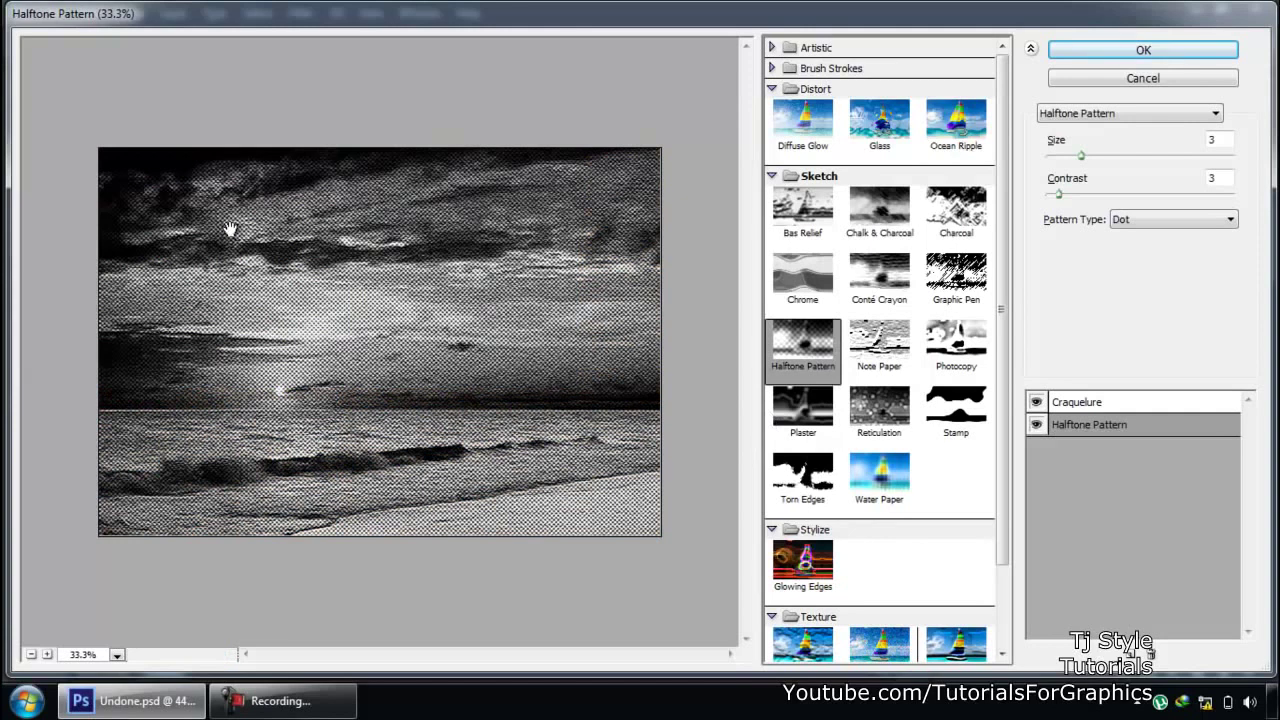
left_click(46, 655)
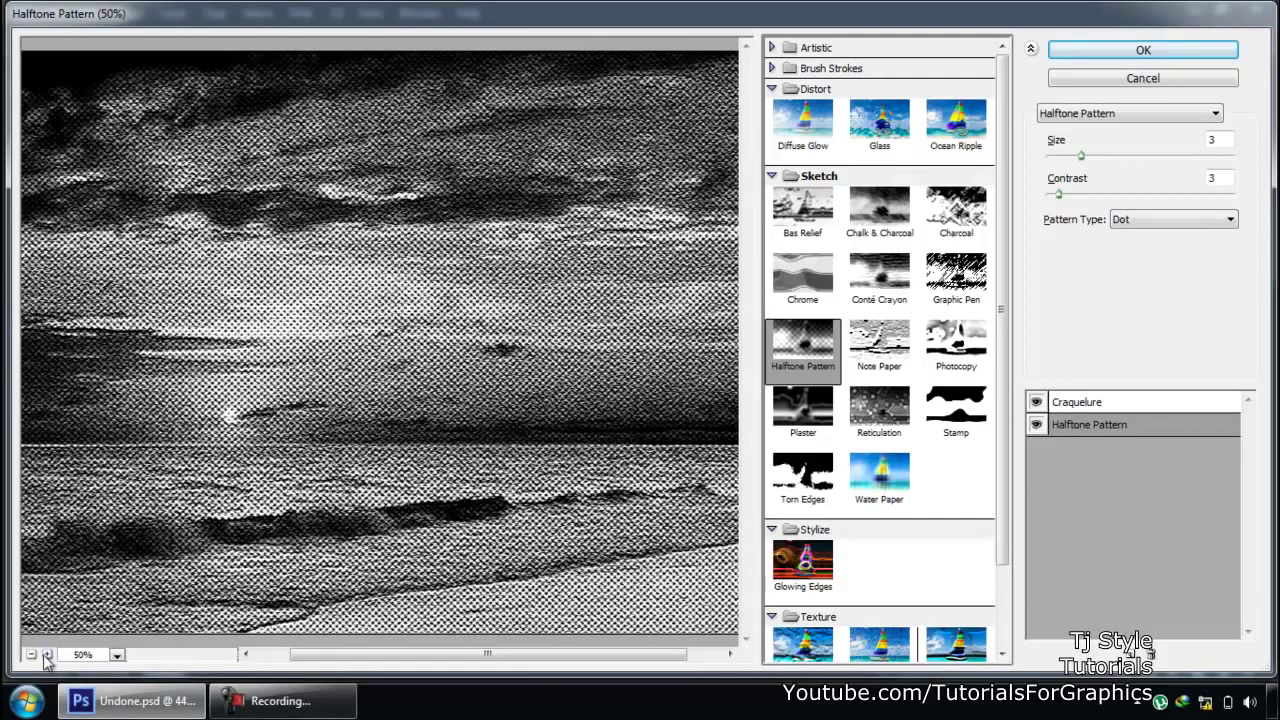
left_click(46, 654)
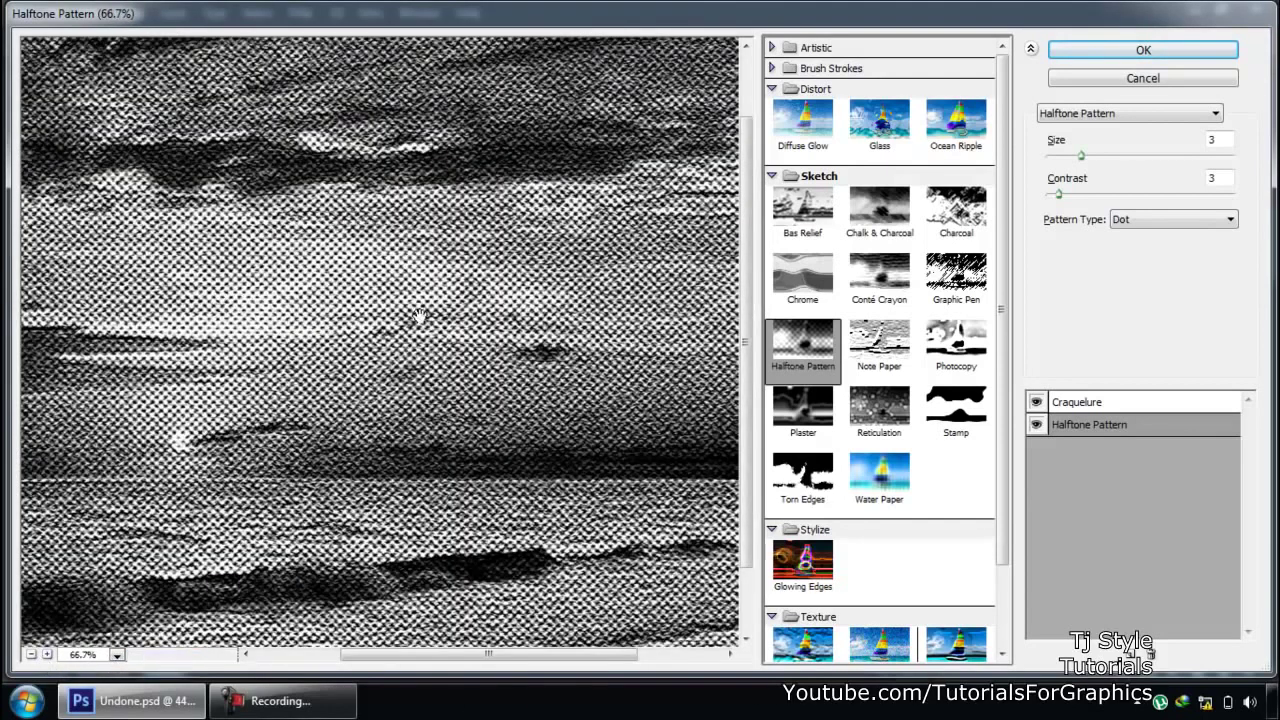
left_click(31, 654)
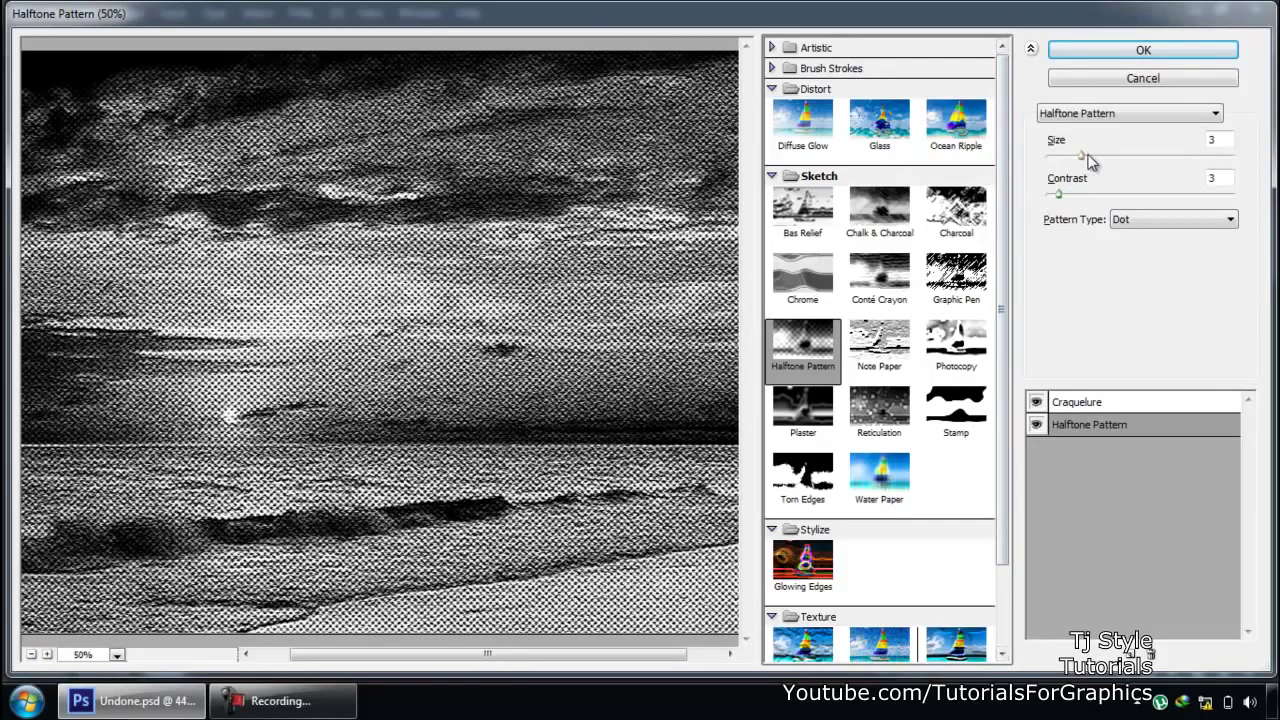
Step: Set the Halftone Pattern size to 4, compare the Circle, Line and Dot pattern types, and cancel the Filter Gallery
mouse_move(1087, 163)
left_mouse_down()
mouse_move(1069, 160)
mouse_move(1127, 162)
mouse_move(1137, 177)
mouse_move(1132, 158)
mouse_move(1152, 160)
mouse_move(1095, 157)
left_mouse_up()
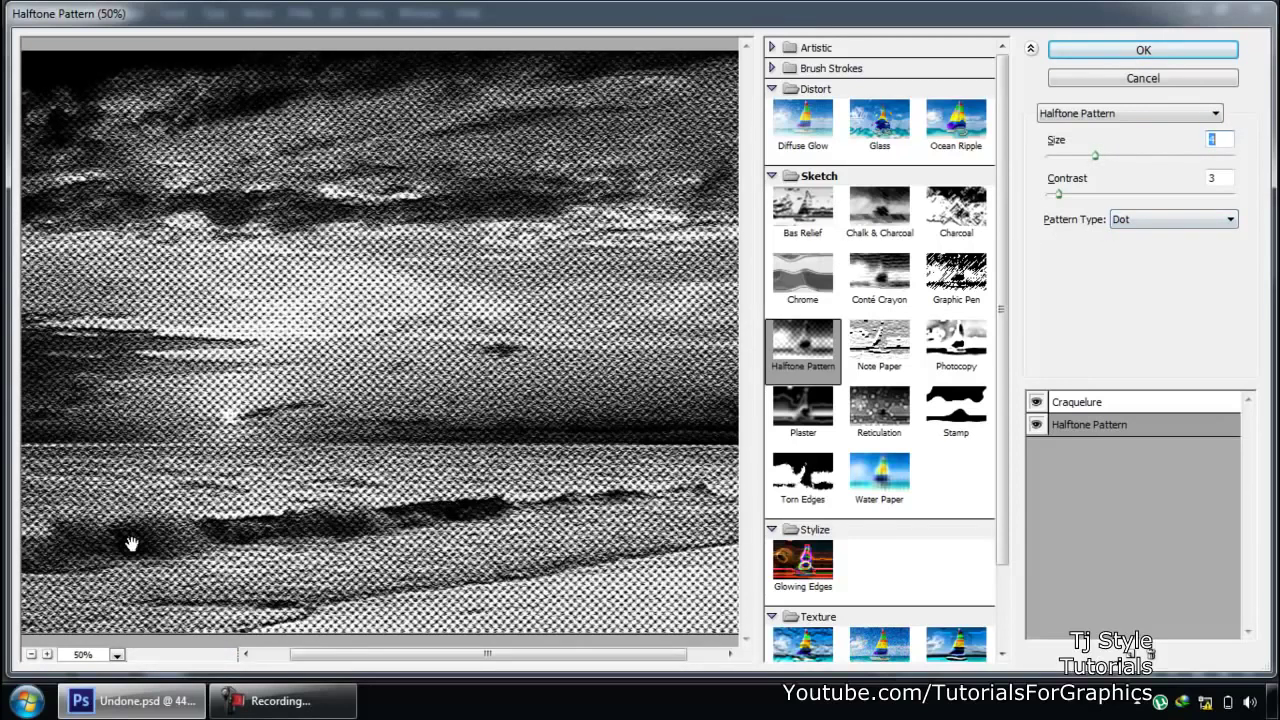
left_click(31, 654)
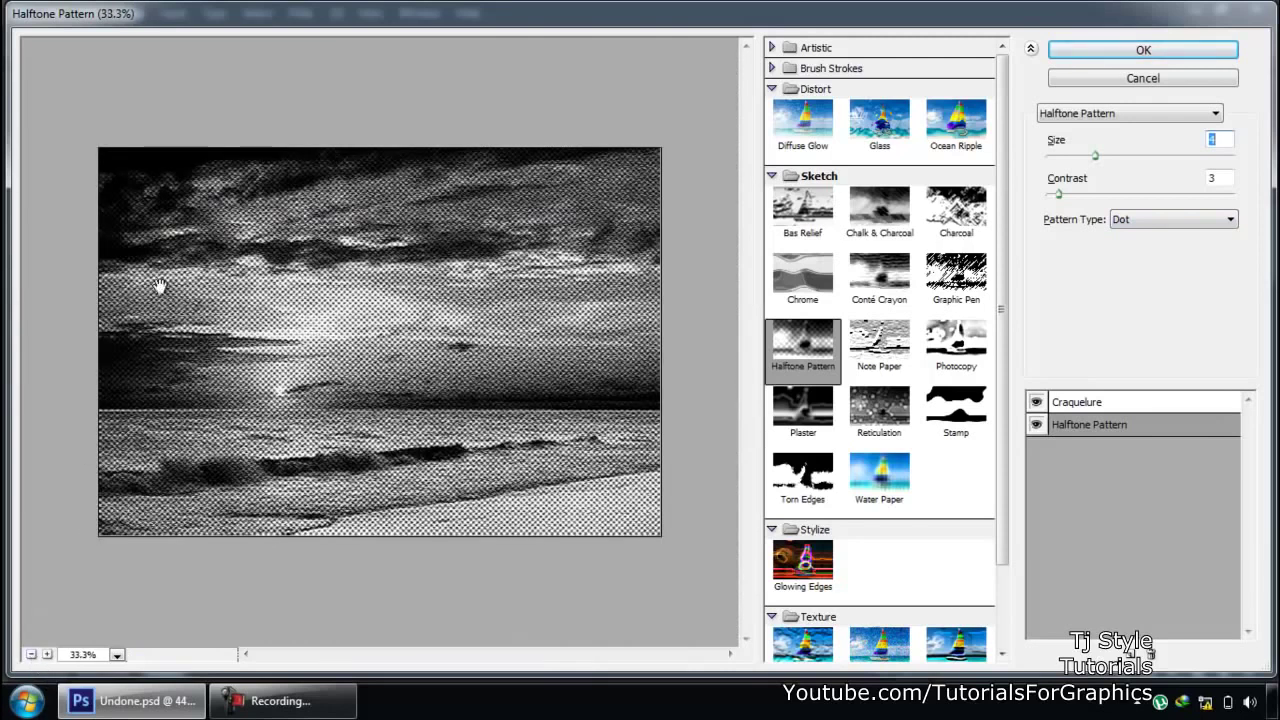
left_click(1170, 219)
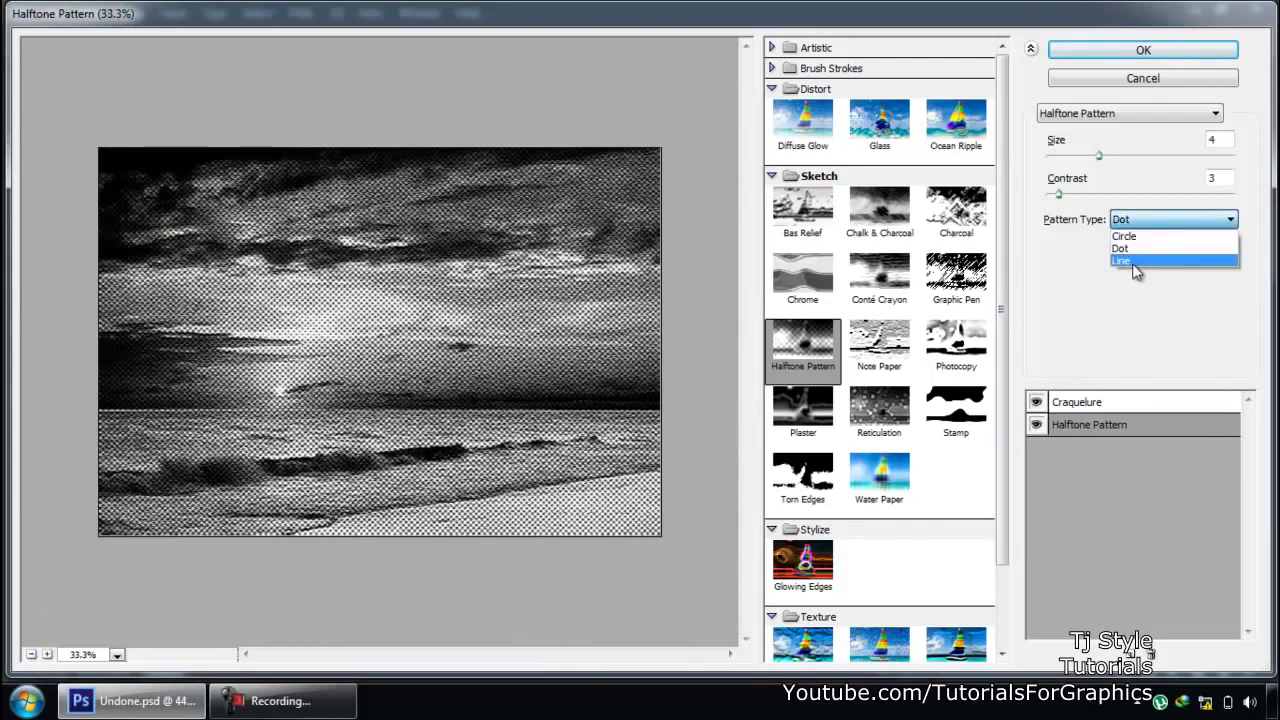
left_click(1128, 237)
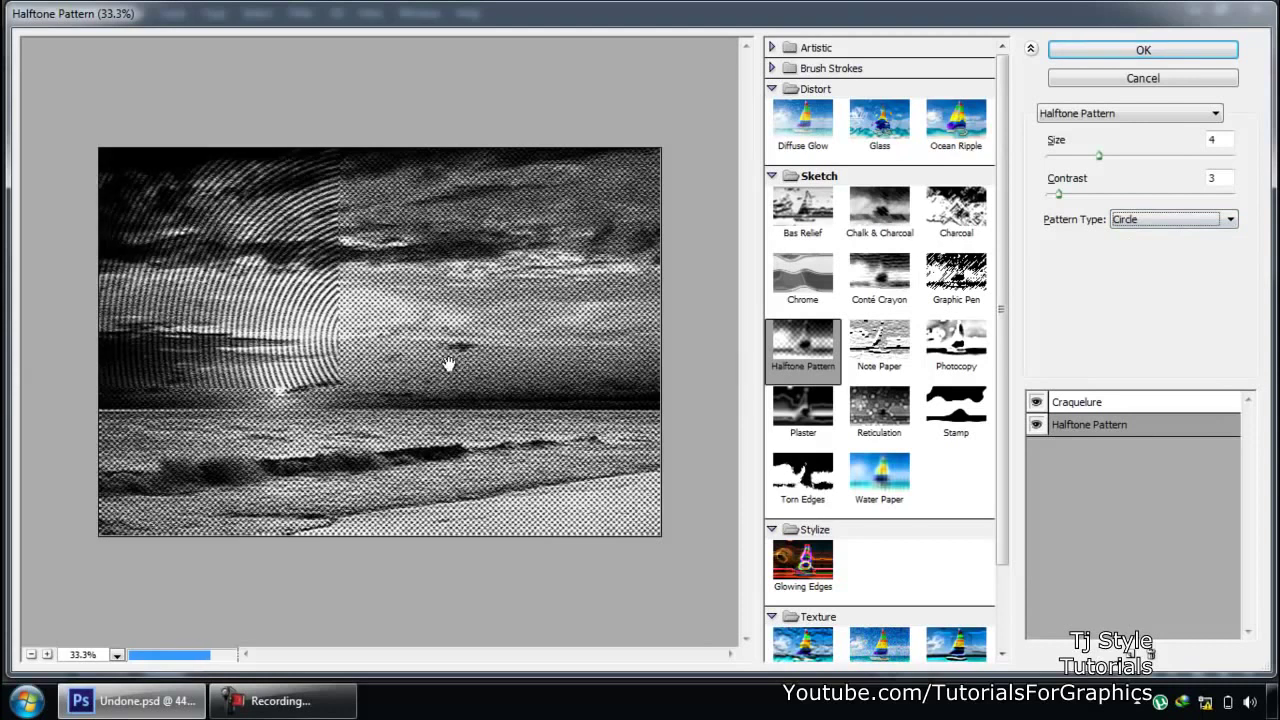
left_click(1190, 226)
left_click(1130, 261)
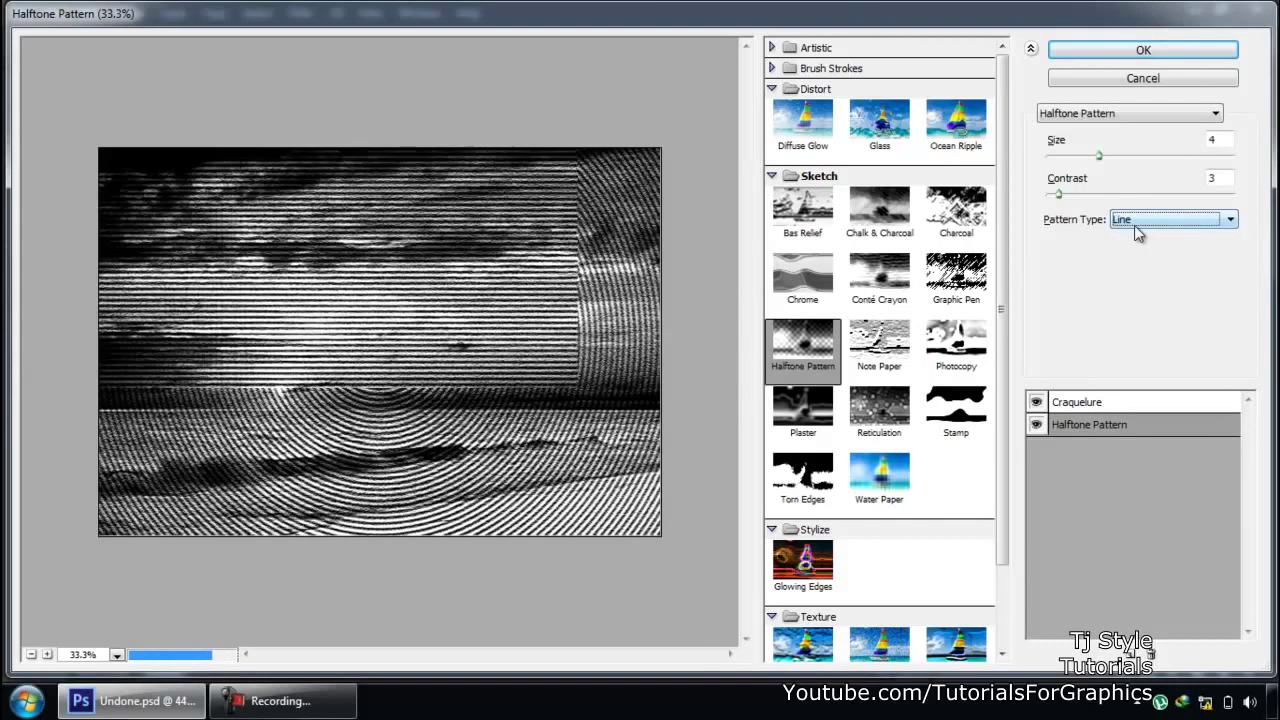
left_click(1136, 225)
left_click(1136, 249)
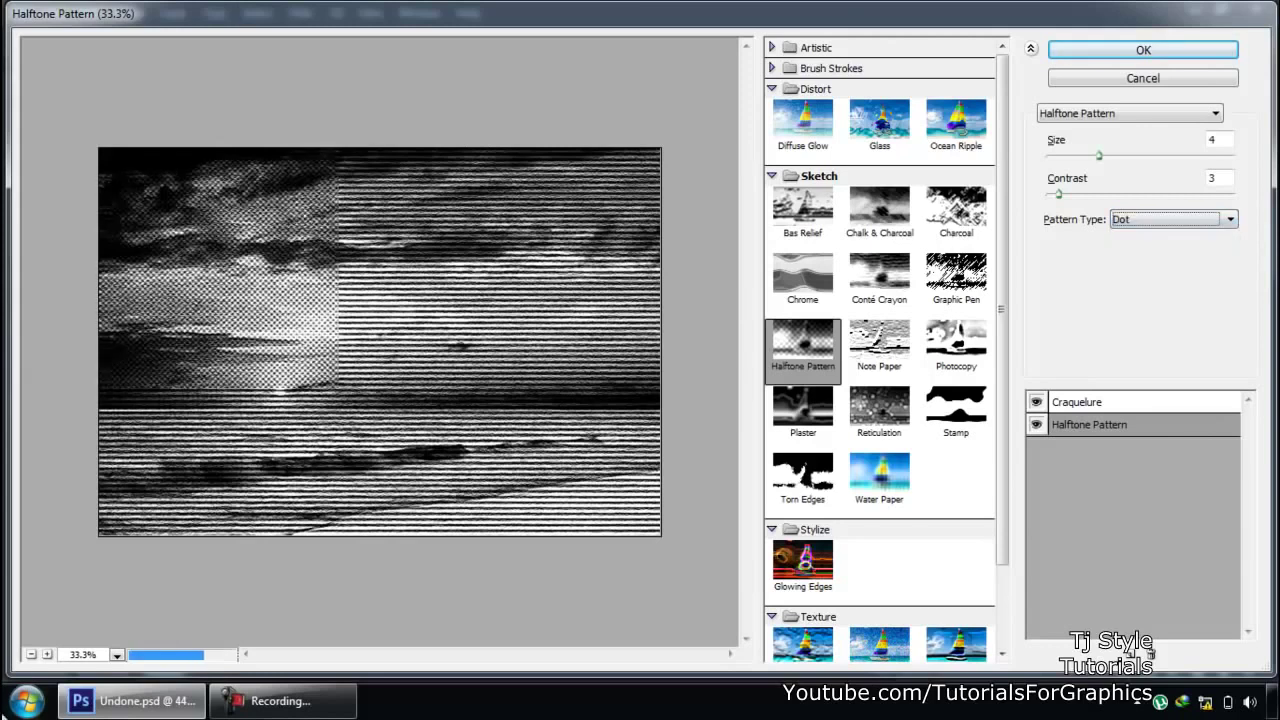
left_click(47, 654)
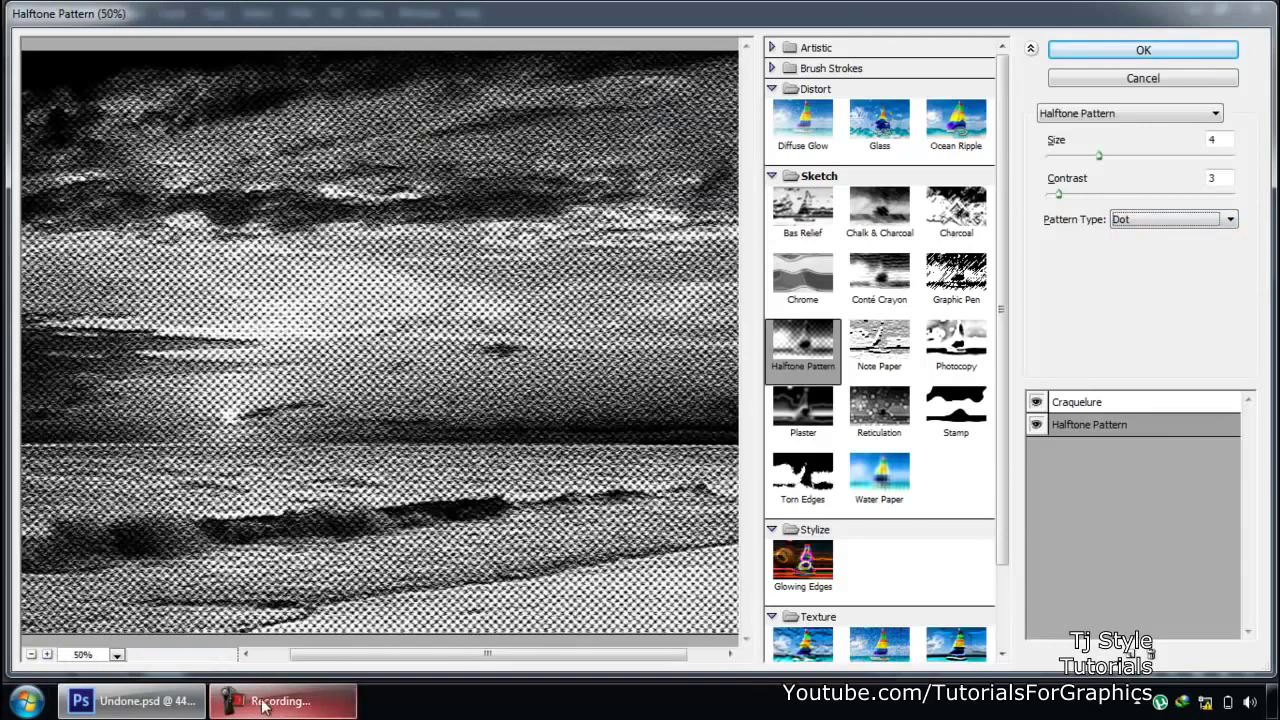
left_click(1163, 79)
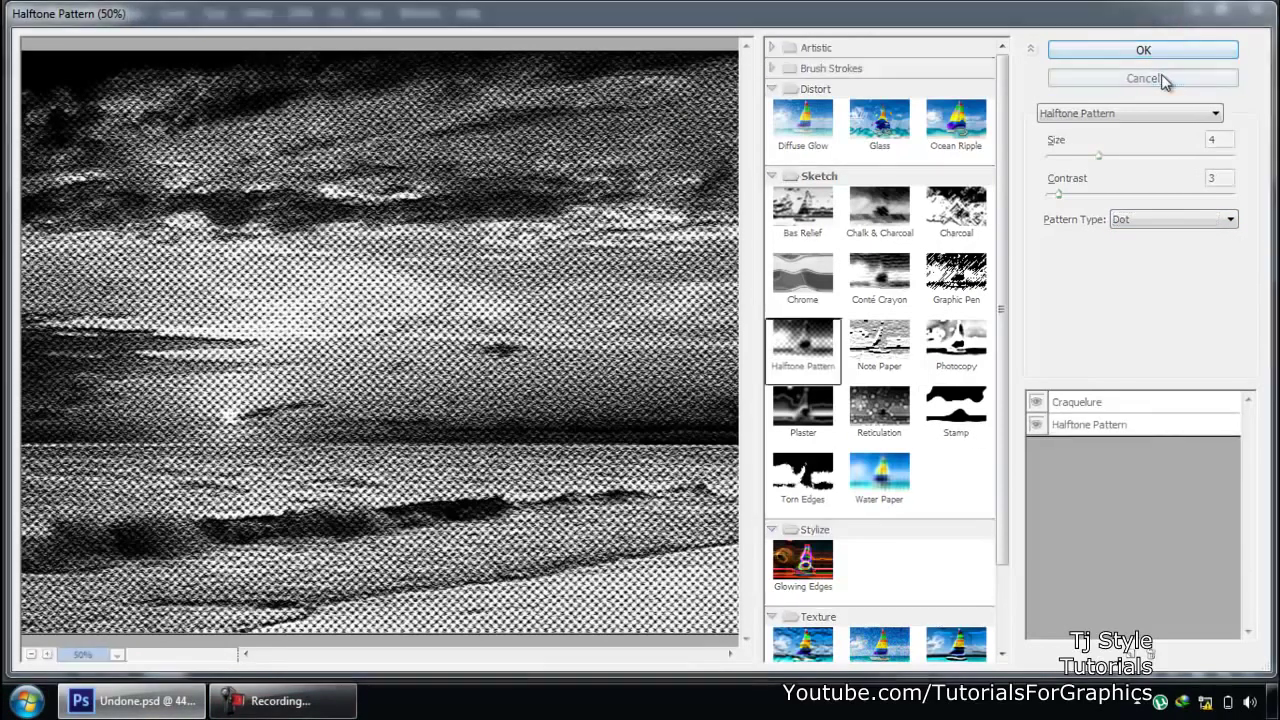
Step: Switch to the Perfect Evening - B&W.psd document and show only Layer 0
left_click(227, 64)
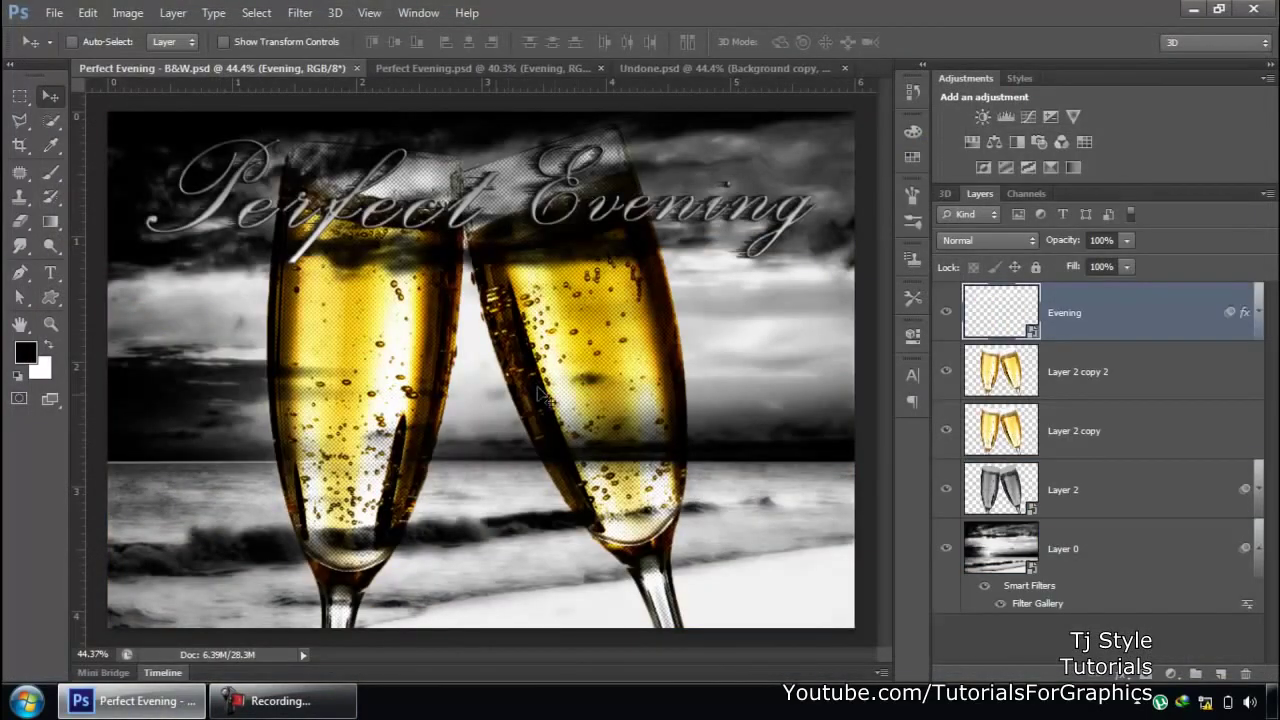
left_click(946, 549)
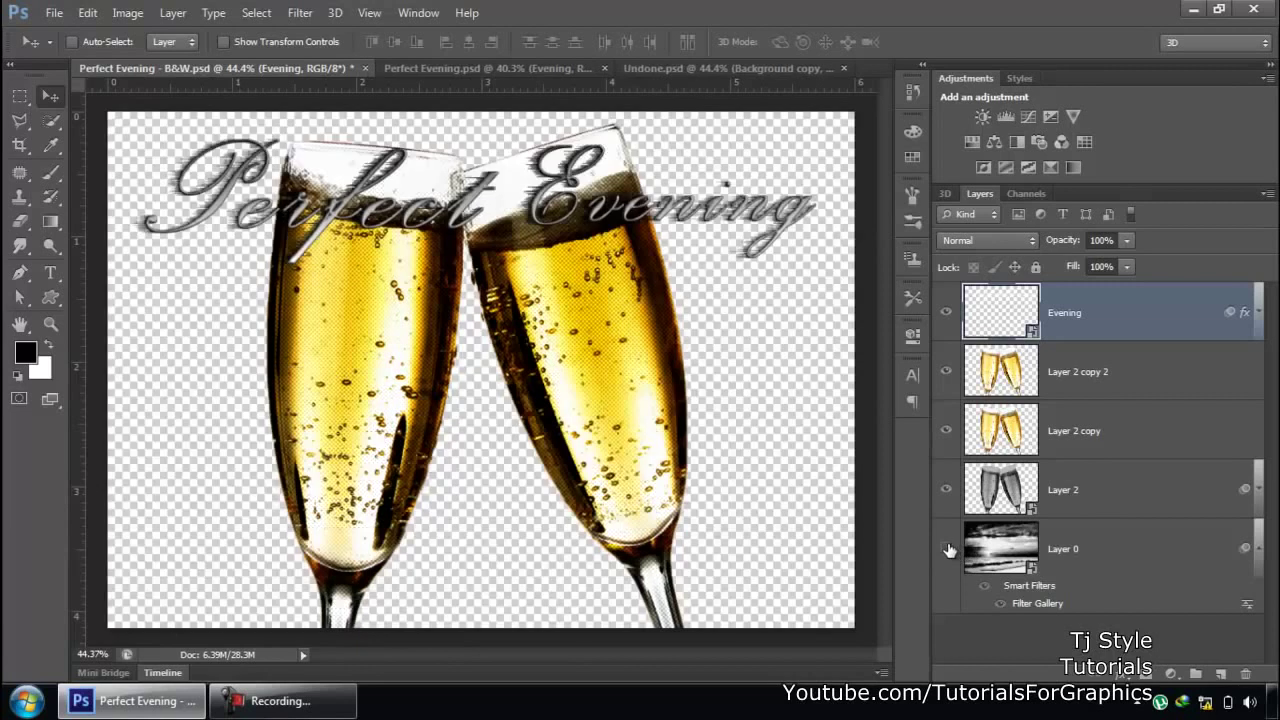
left_click(946, 549)
left_click(946, 549, "alt")
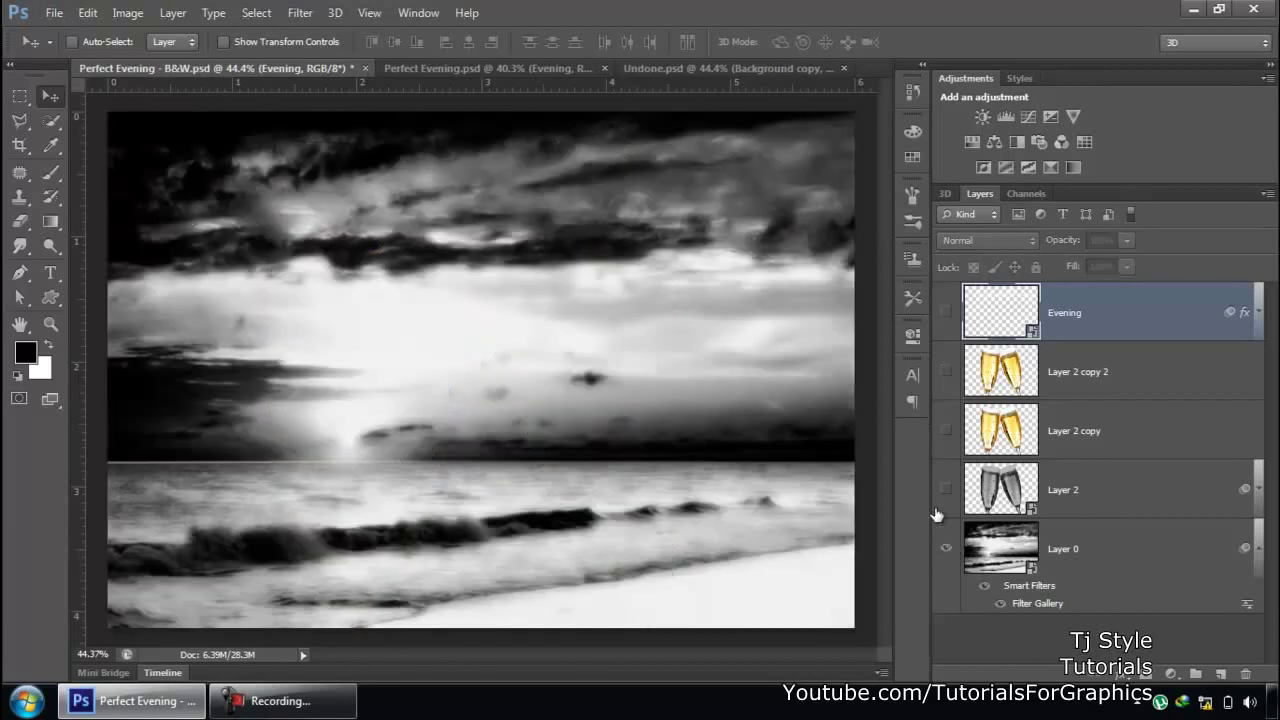
left_click(337, 715)
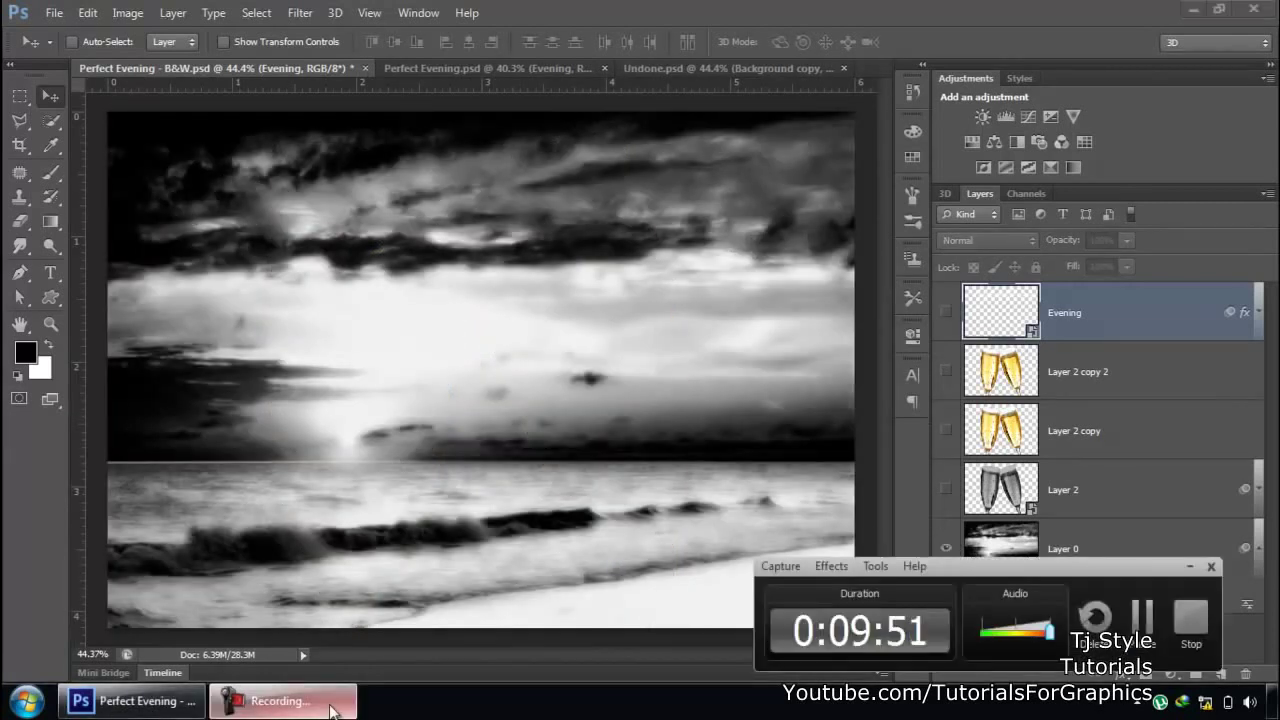
left_click(330, 710)
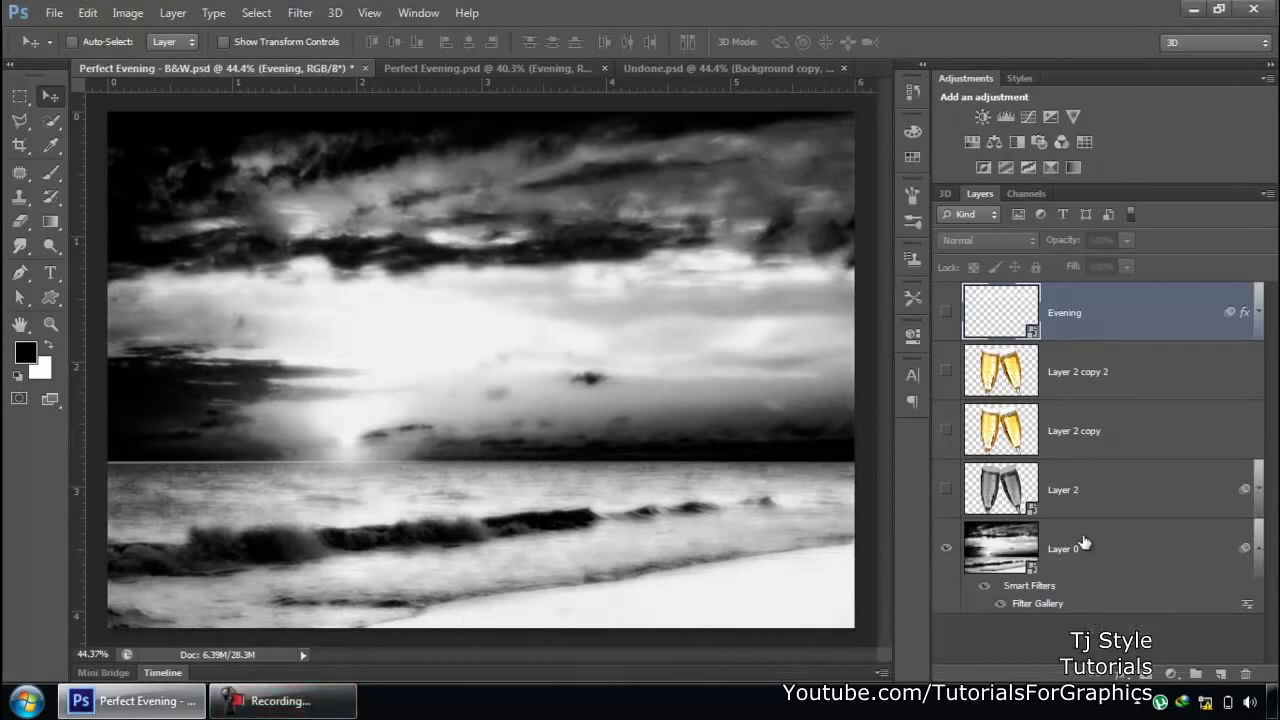
Step: Reopen the Filter Gallery smart filter on Layer 0, review its Halftone Pattern settings with Size kept at 1, and confirm
left_click(1080, 544)
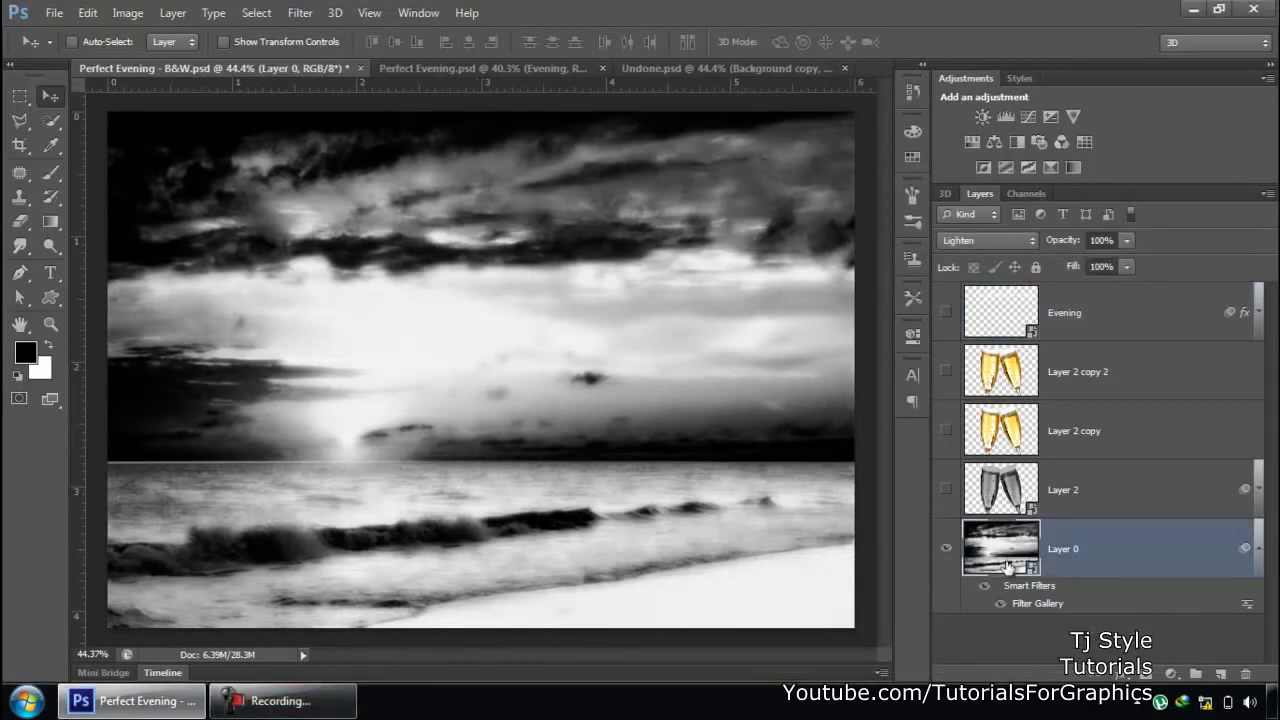
double_click(1036, 606)
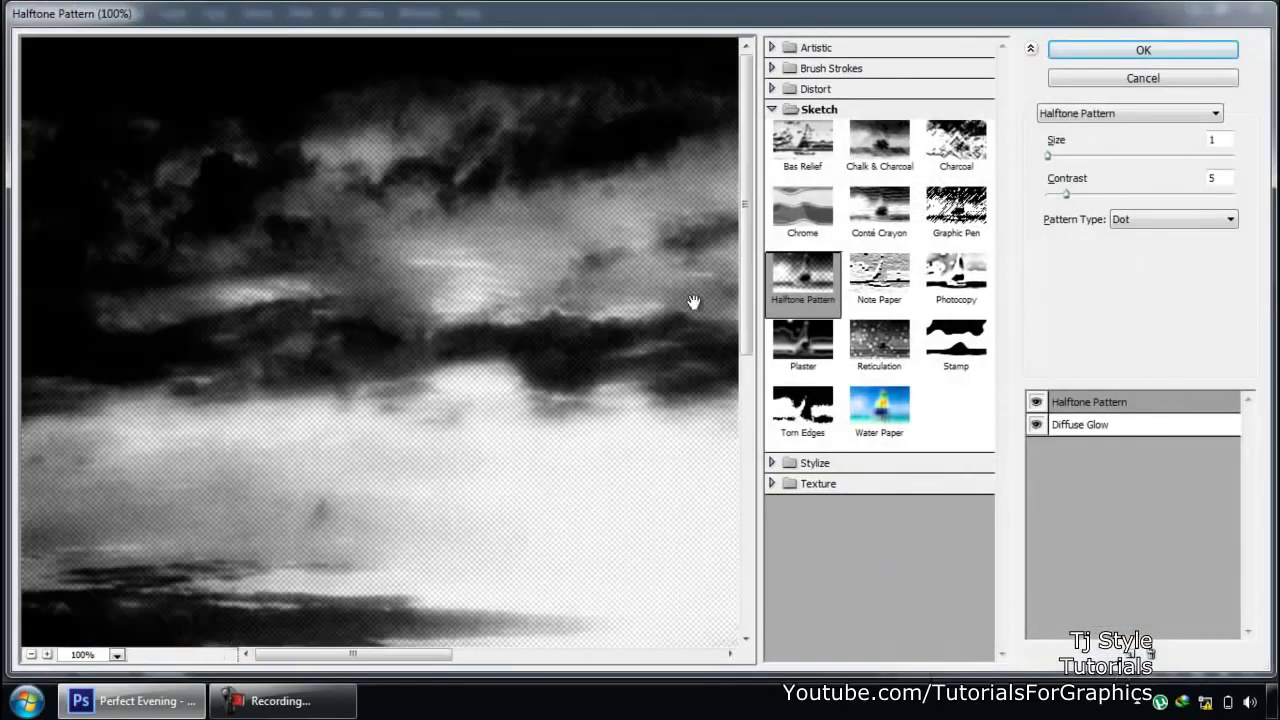
left_click(31, 655)
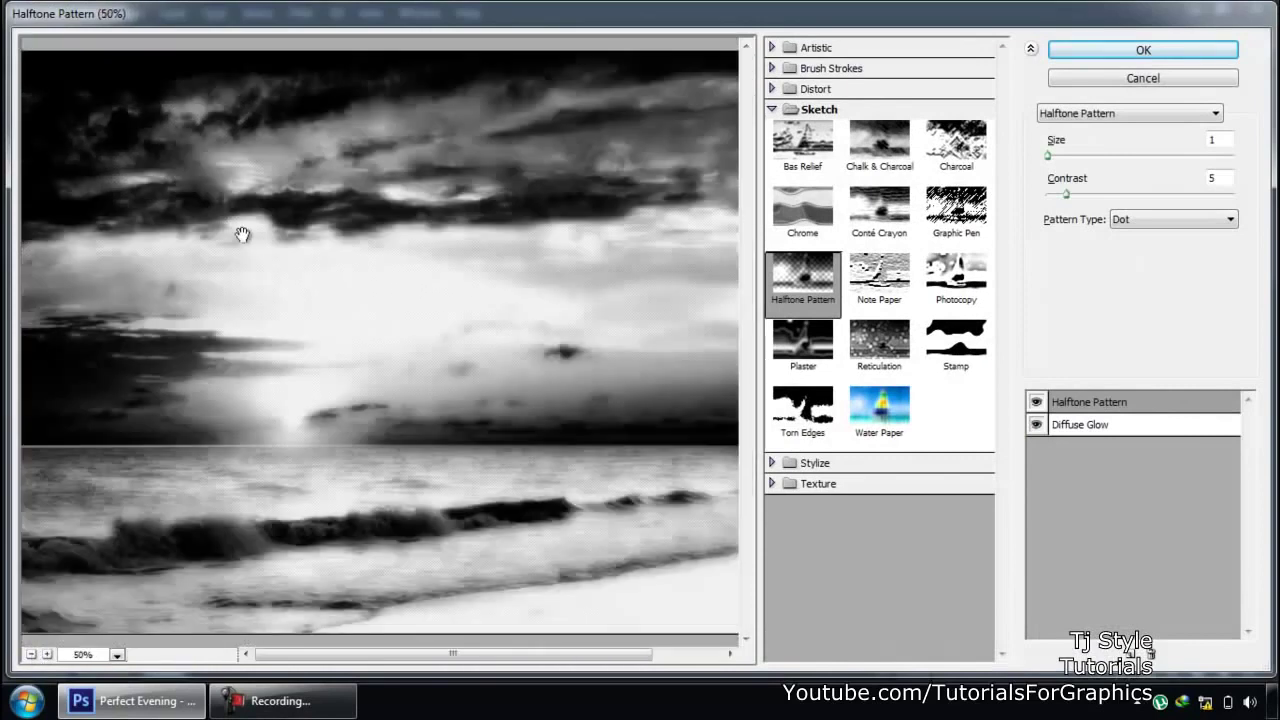
mouse_move(1048, 156)
left_mouse_down()
mouse_move(1134, 159)
mouse_move(1047, 157)
left_mouse_up()
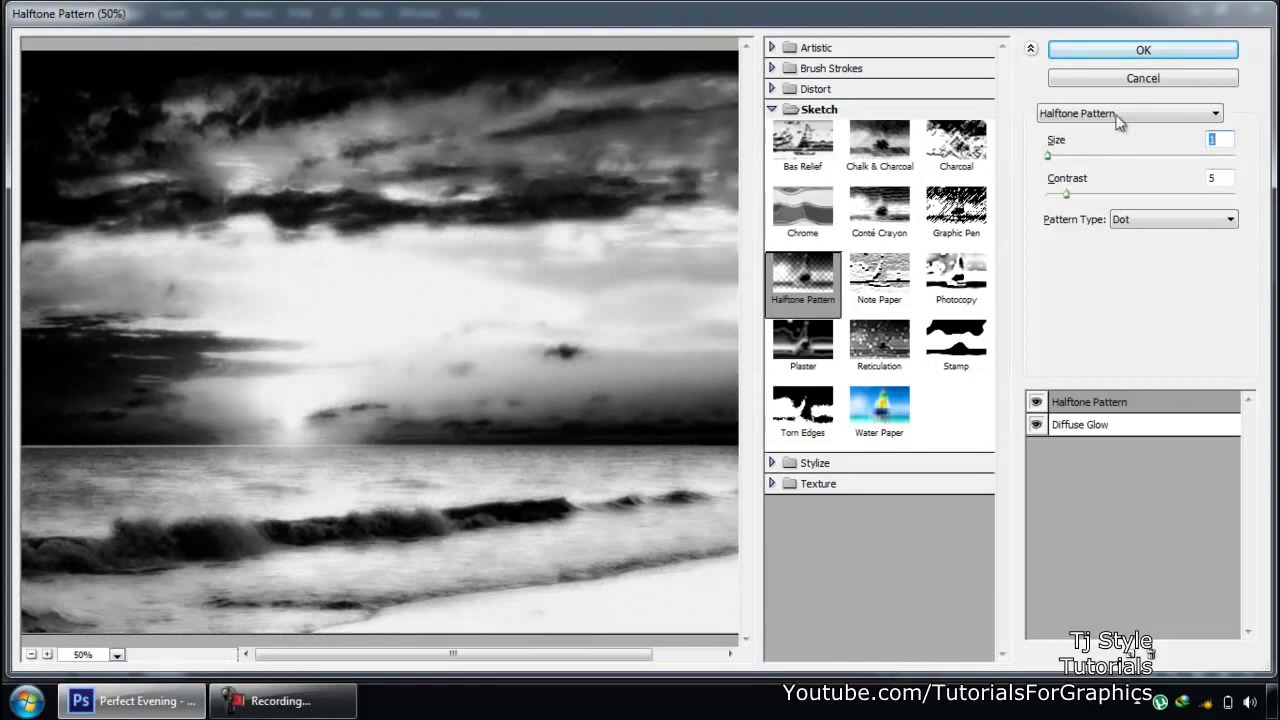
left_click(1143, 50)
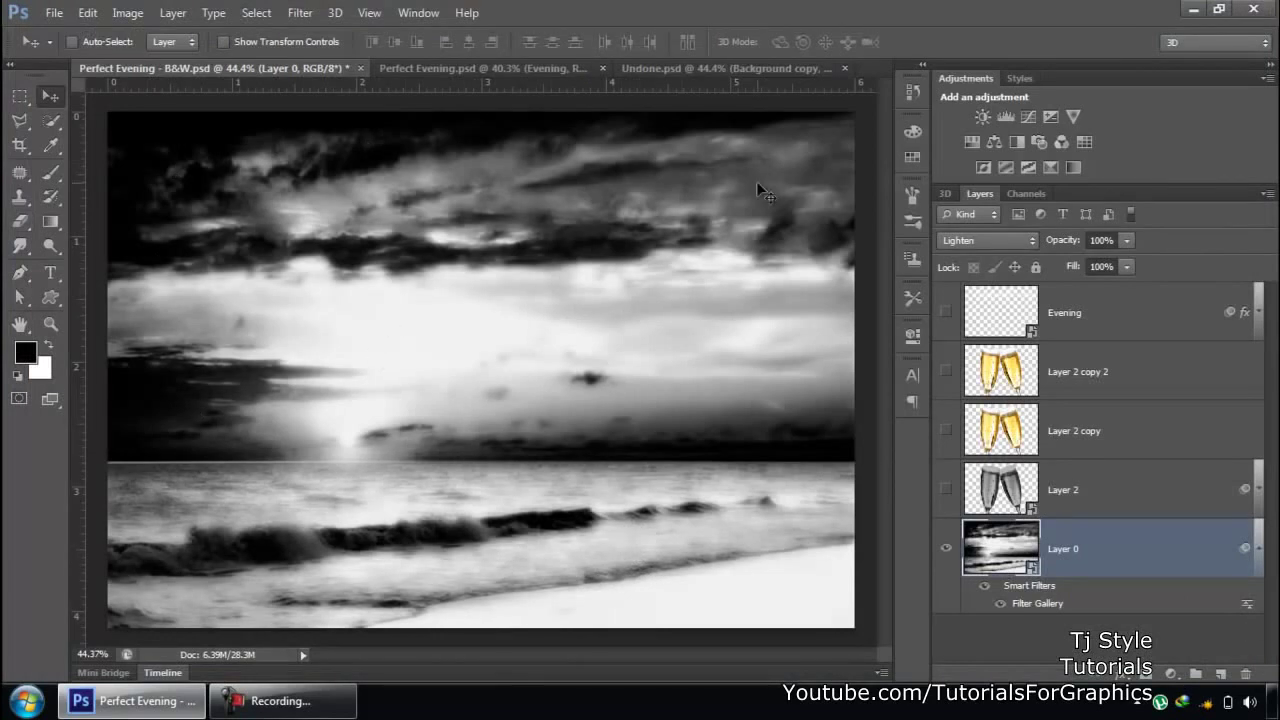
Step: Return to Undone.psd, show only the Background copy layer and open the Filter Gallery with Halftone Pattern over Diffuse Glow
left_click(662, 69)
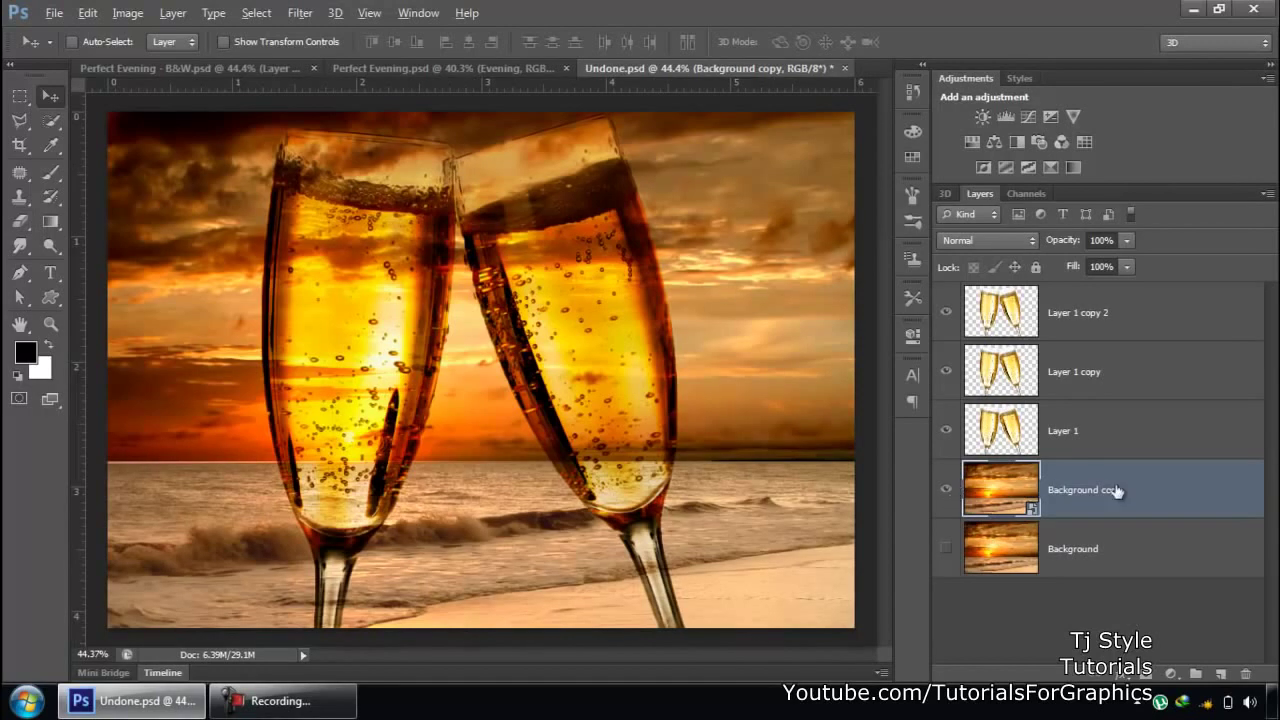
left_click(948, 489)
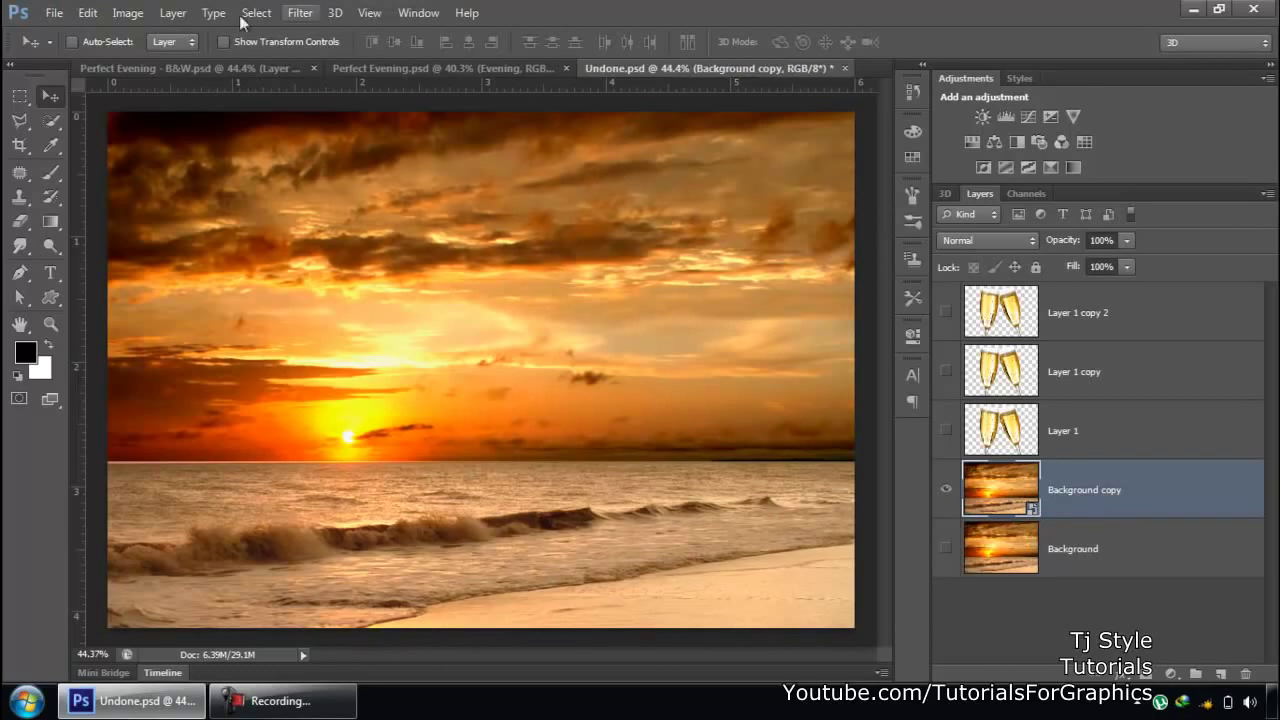
left_click(300, 13)
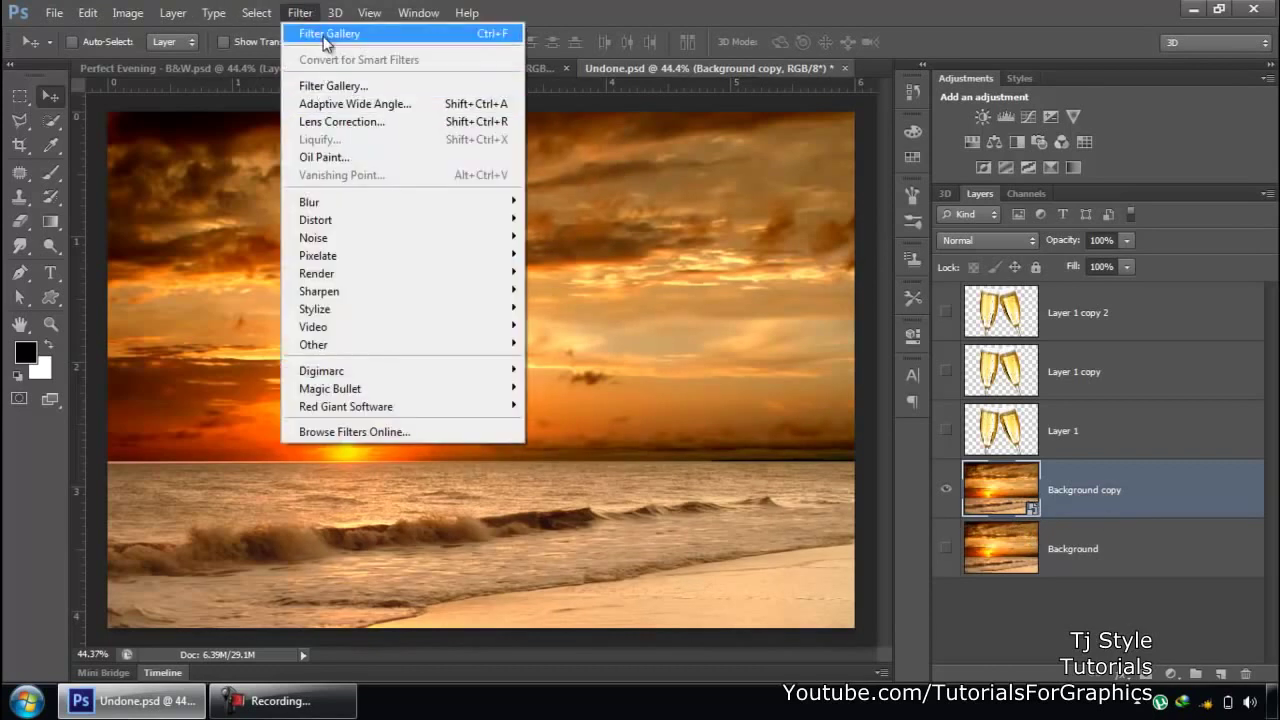
left_click(330, 34)
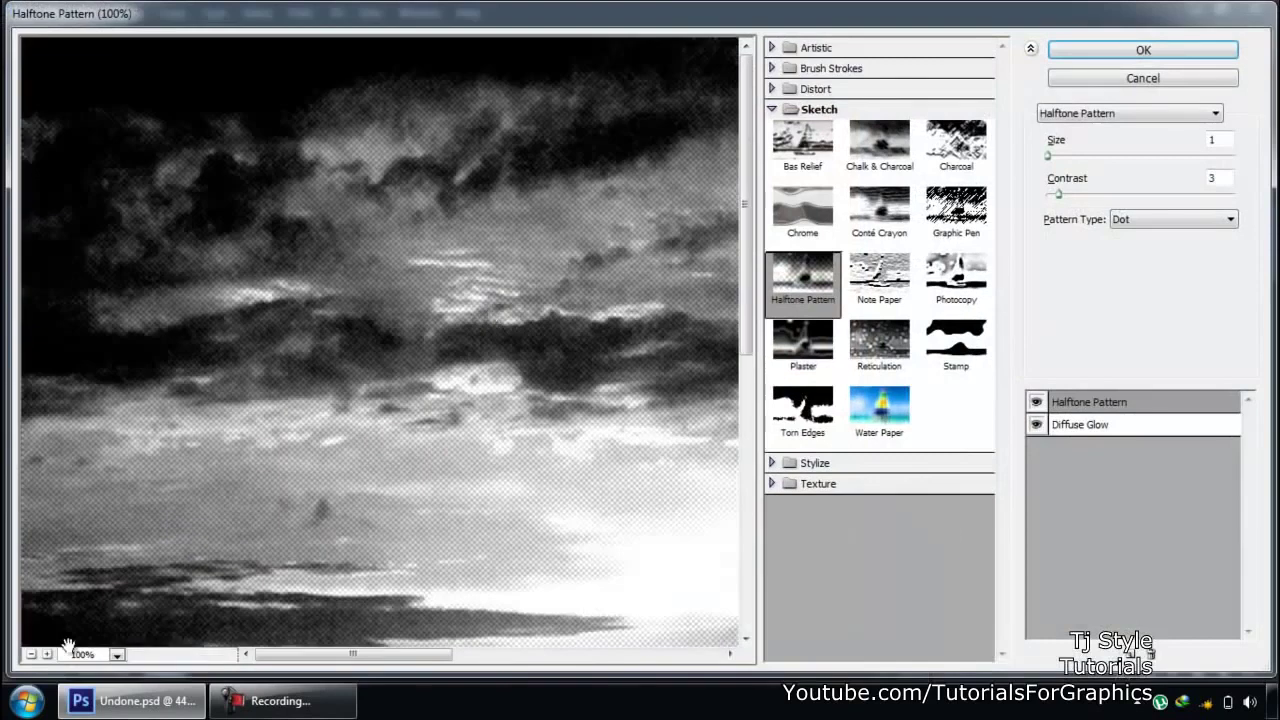
left_click(31, 654)
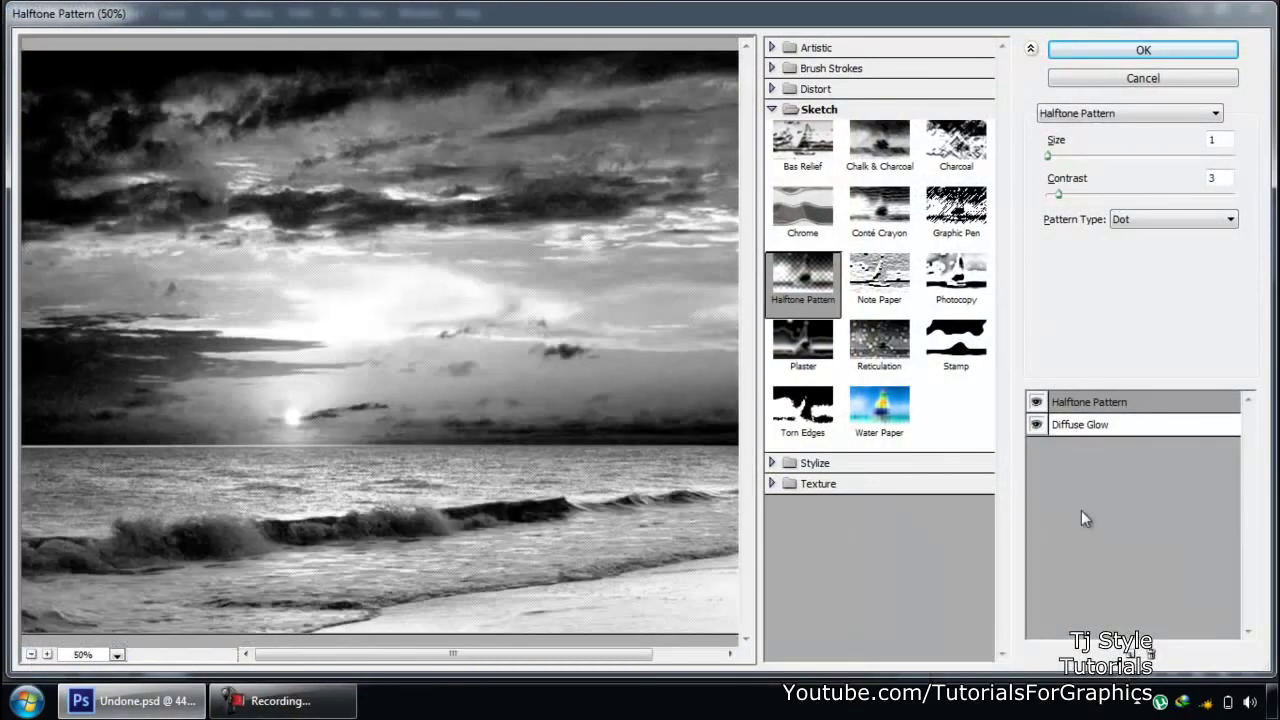
Step: Set Diffuse Glow's Glow Amount to 9 and Halftone Pattern's Contrast to 19
left_click(1099, 428)
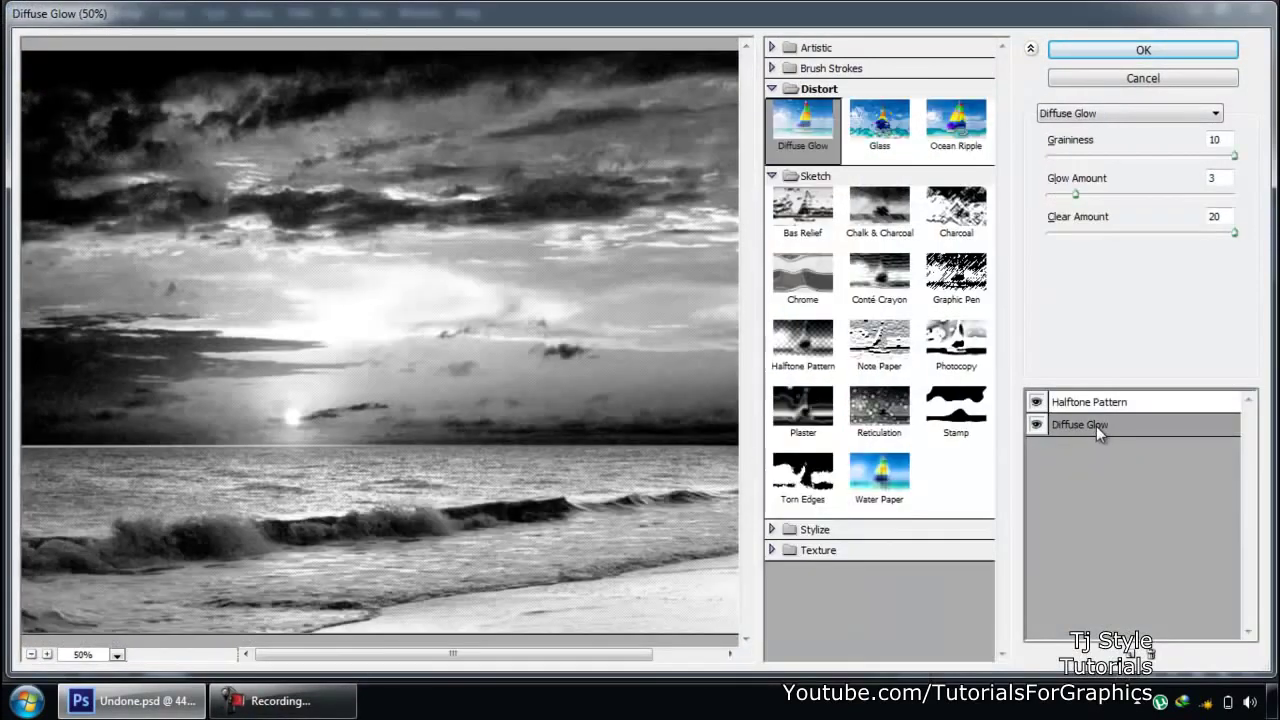
left_click(31, 654)
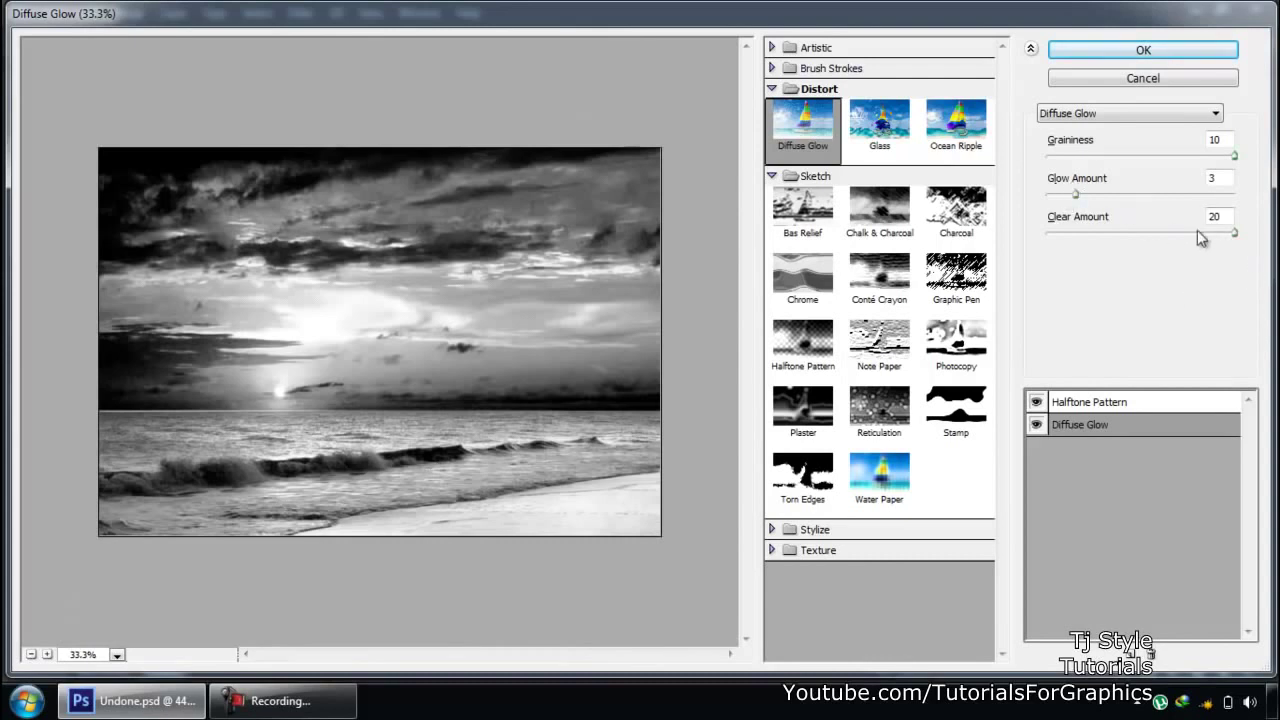
left_click_drag(1080, 198, 1133, 198)
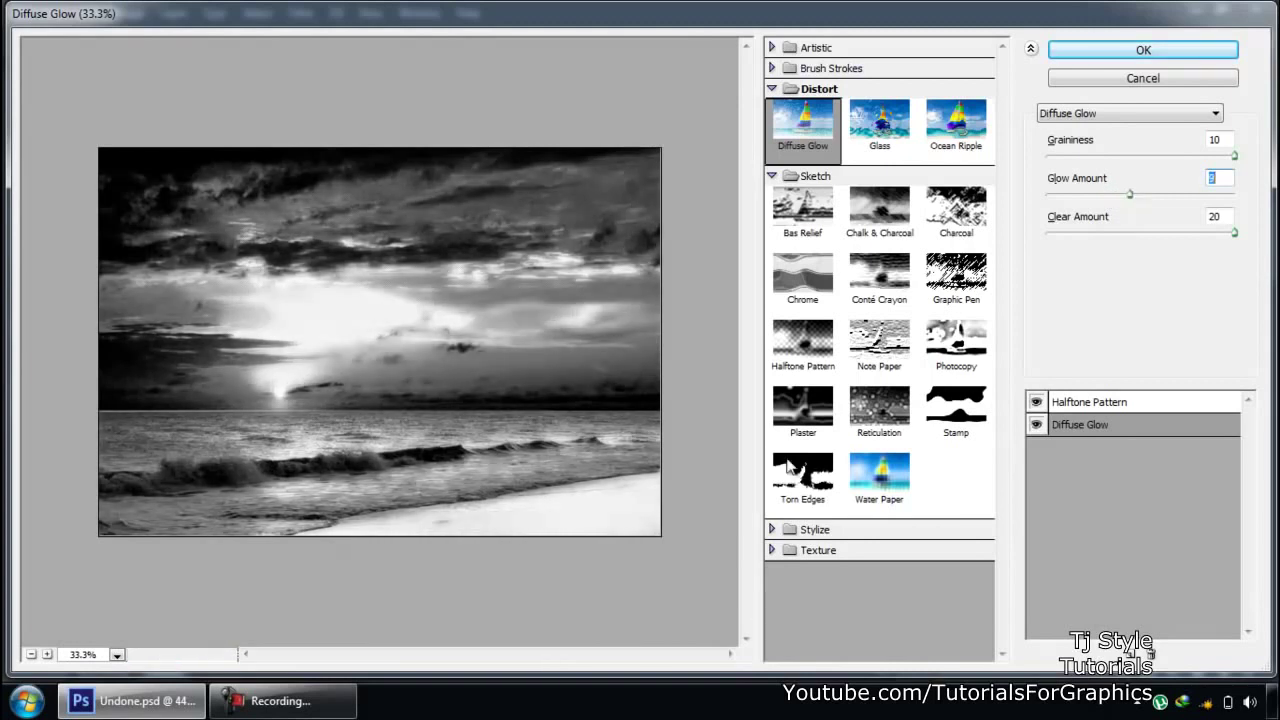
left_click(1099, 404)
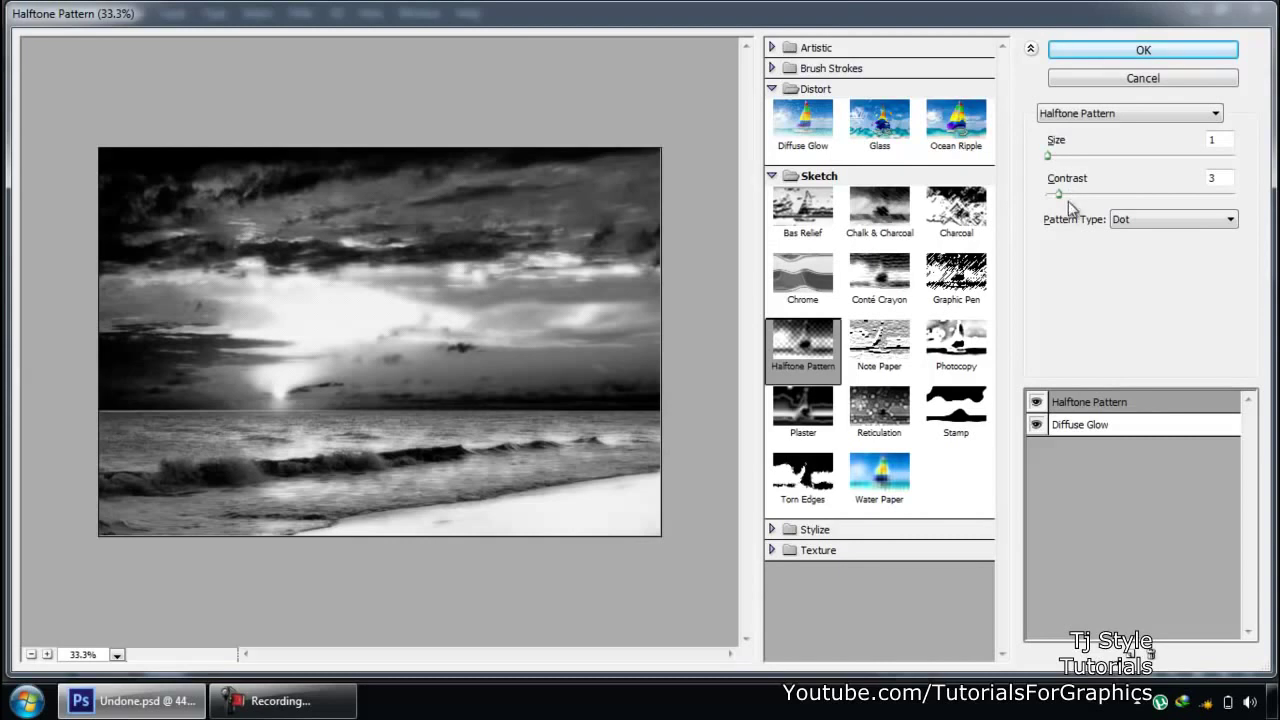
left_click_drag(1063, 197, 1120, 199)
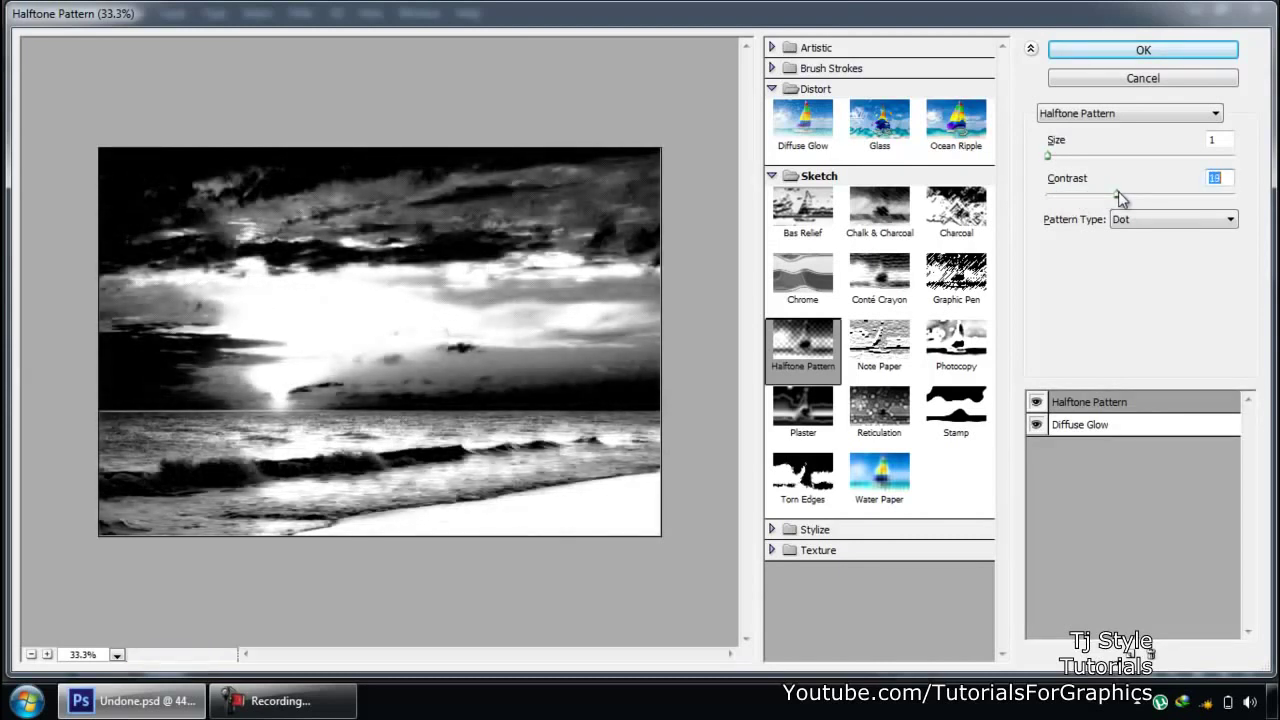
Step: Confirm the Halftone Pattern over Diffuse Glow stack as the smart filter on the Background copy layer
left_click(1140, 52)
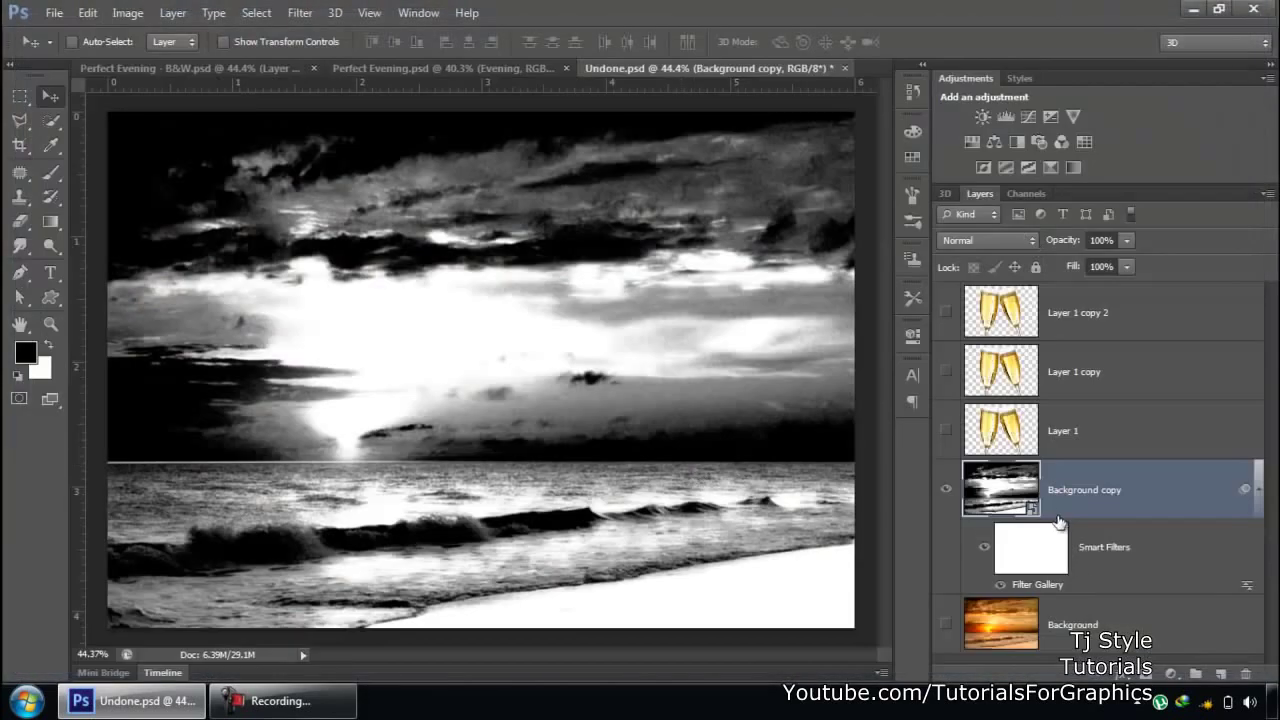
left_click(245, 710)
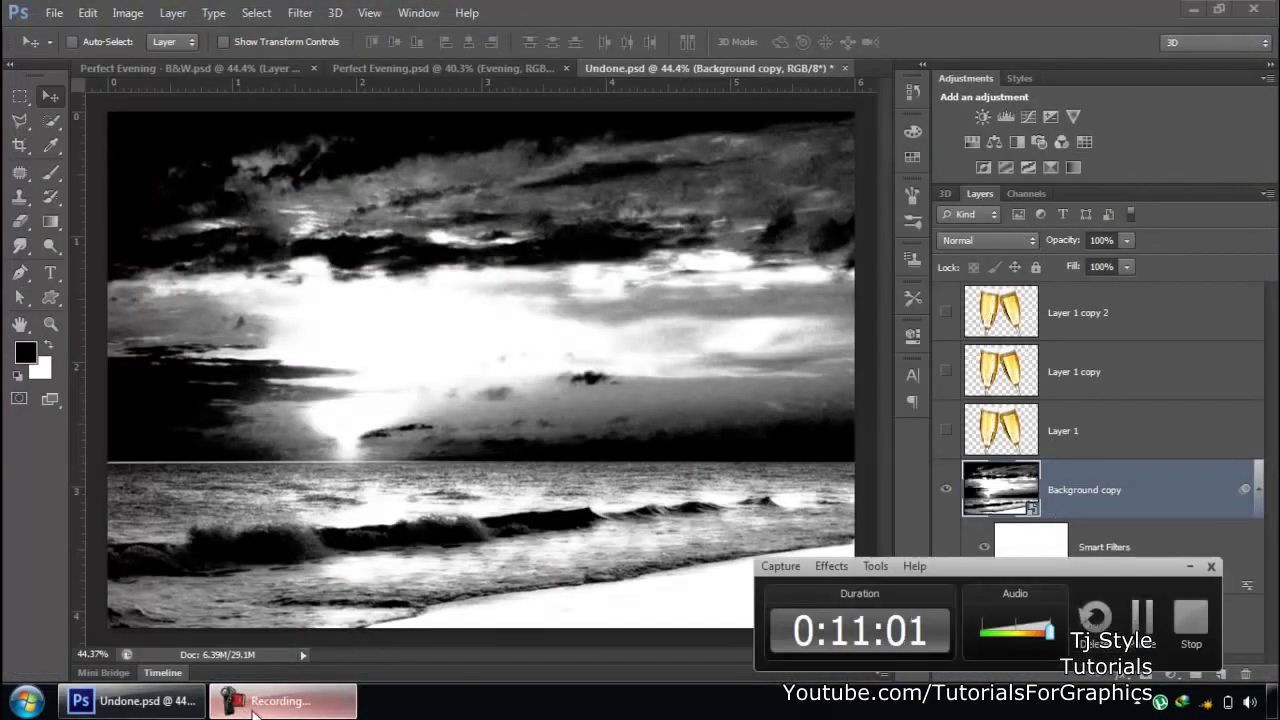
left_click(255, 710)
Step: Try black strokes with a size 30 brush across the image on Background copy's smart filter mask, and undo them
left_click(1060, 560)
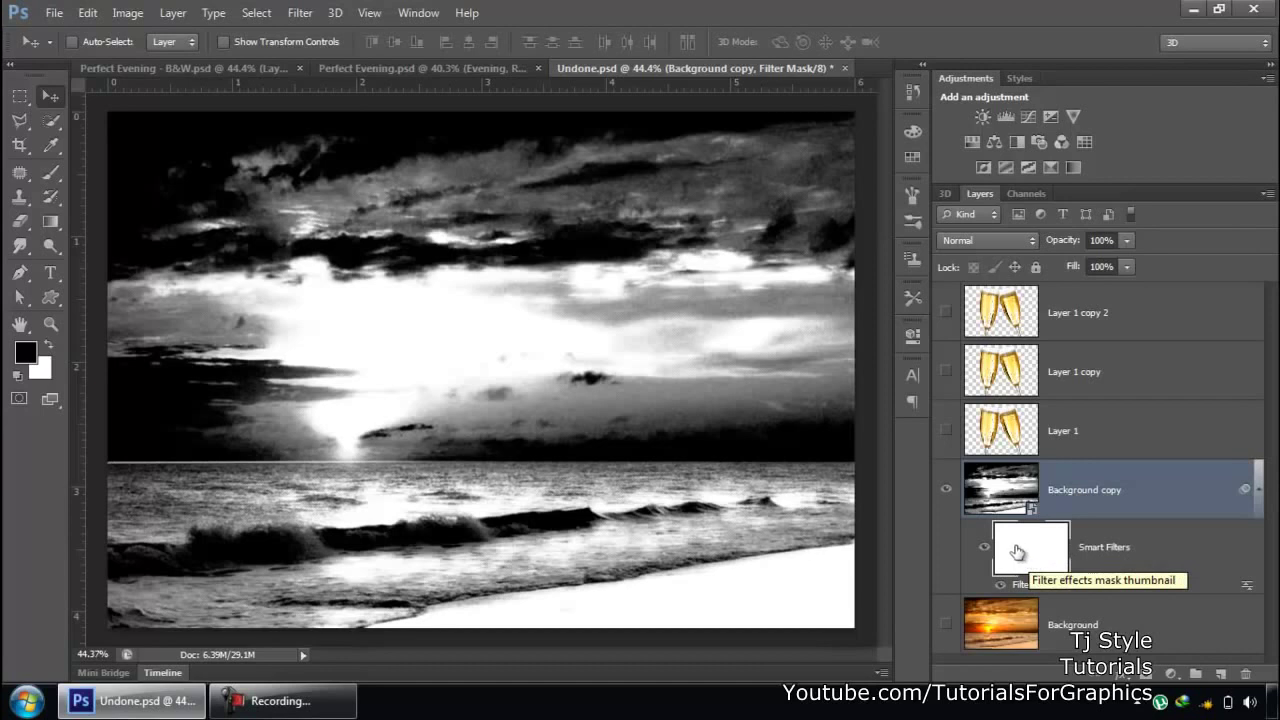
key("b")
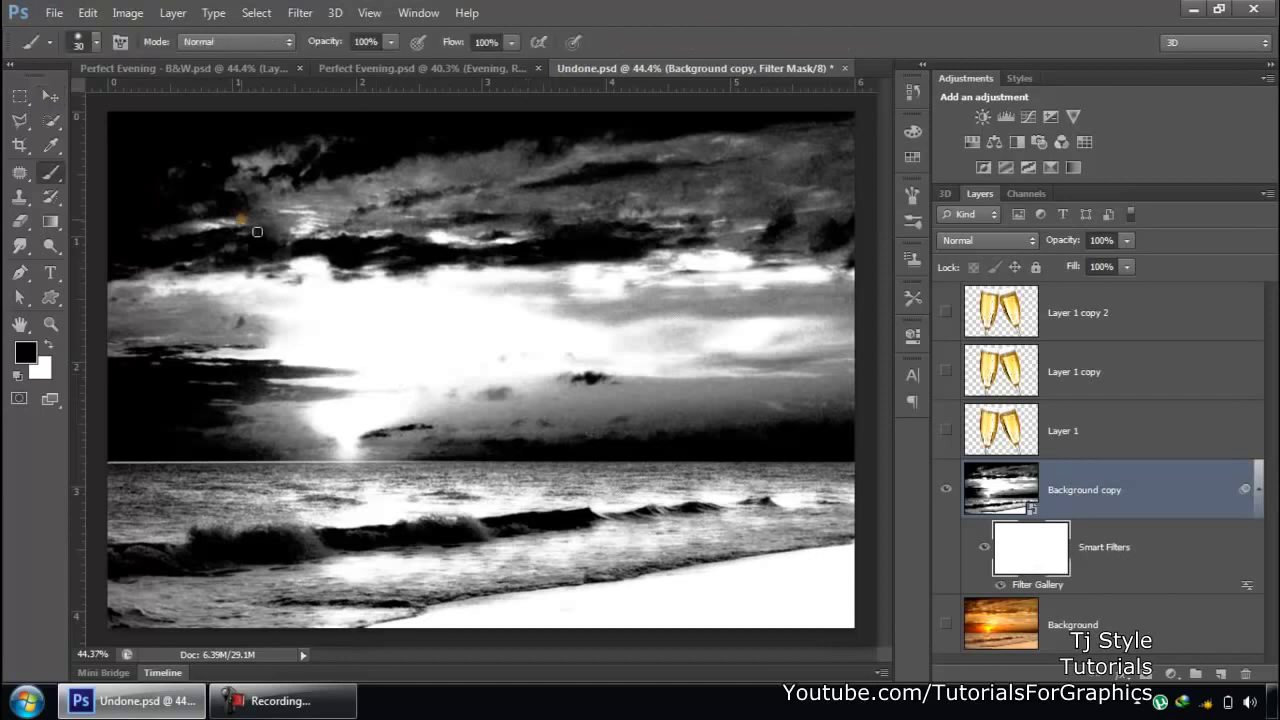
left_click(241, 219)
left_click(663, 518, "shift")
left_click(617, 218)
left_click(218, 561, "shift")
left_click(447, 222)
left_click(429, 524, "shift")
key("ctrl+alt+z")
key("ctrl+alt+z")
key("ctrl+alt+z")
Step: Try broad black strokes with a size 461 brush across the sky and down the image on the filter mask, and undo them
scroll(420, 397, "down", 1)
left_click_drag(181, 300, 268, 317)
mouse_move(167, 297)
left_mouse_down()
mouse_move(606, 314)
mouse_move(834, 294)
left_mouse_up()
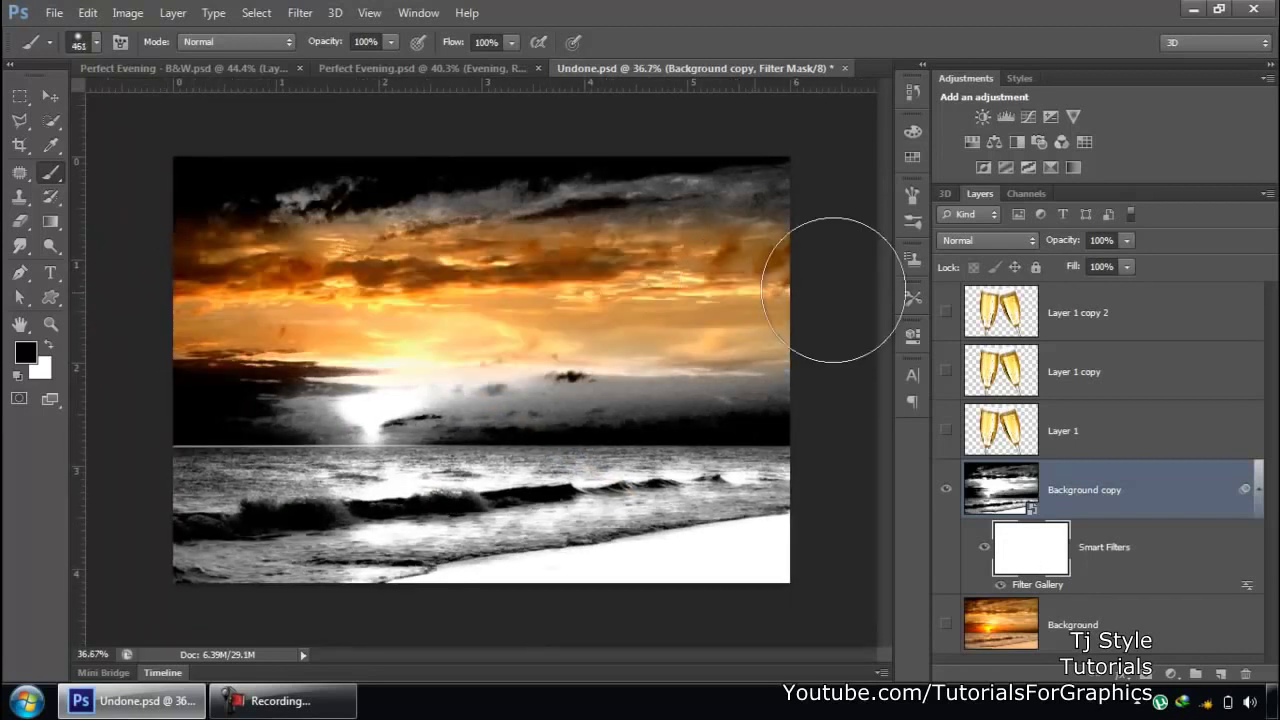
mouse_move(300, 157)
left_mouse_down()
mouse_move(251, 609)
mouse_move(307, 523)
left_mouse_up()
key("ctrl+alt+z")
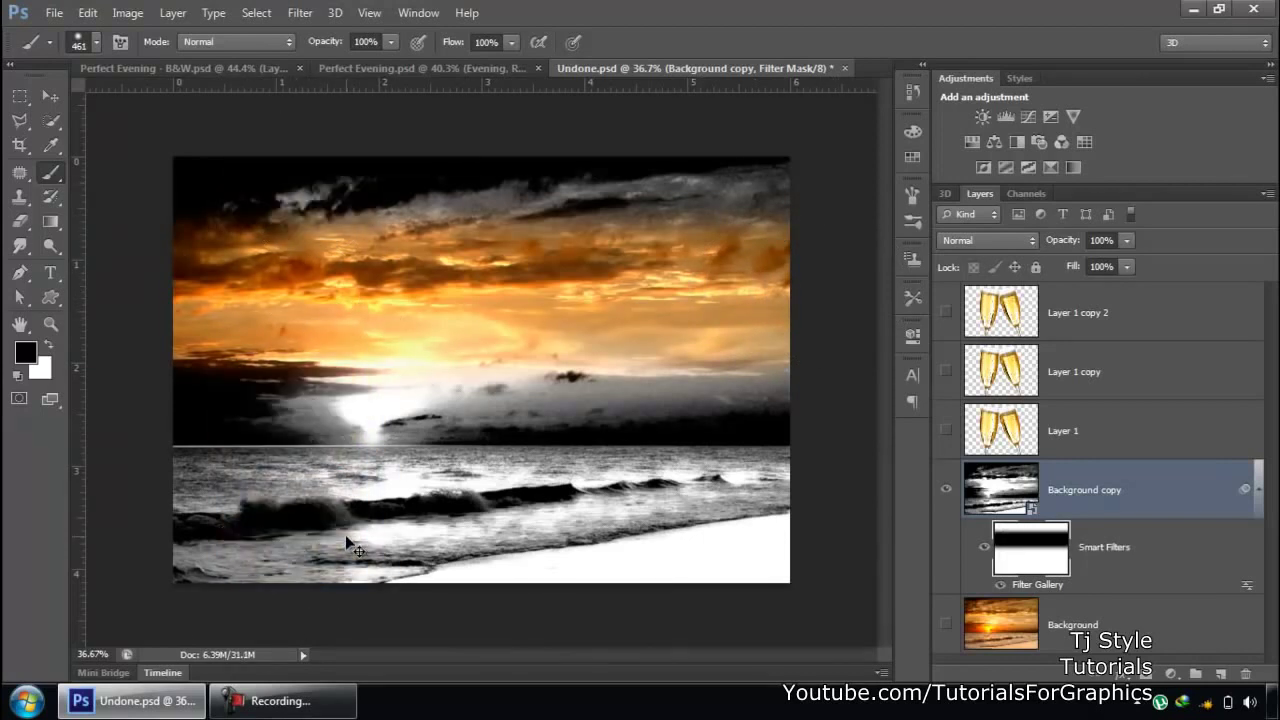
key("ctrl+alt+z")
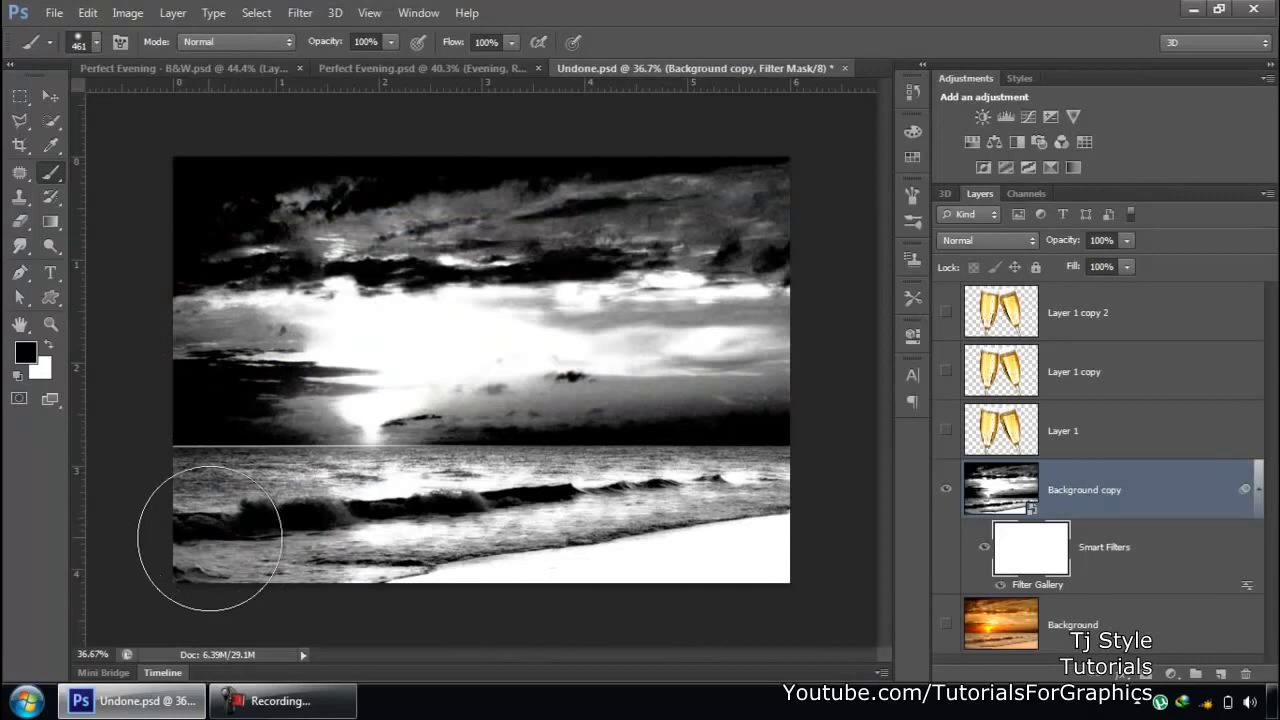
Step: Paint black on the filter mask with the size 461 brush over the sun and the bright sky above the horizon
scroll(547, 607, "up", 1)
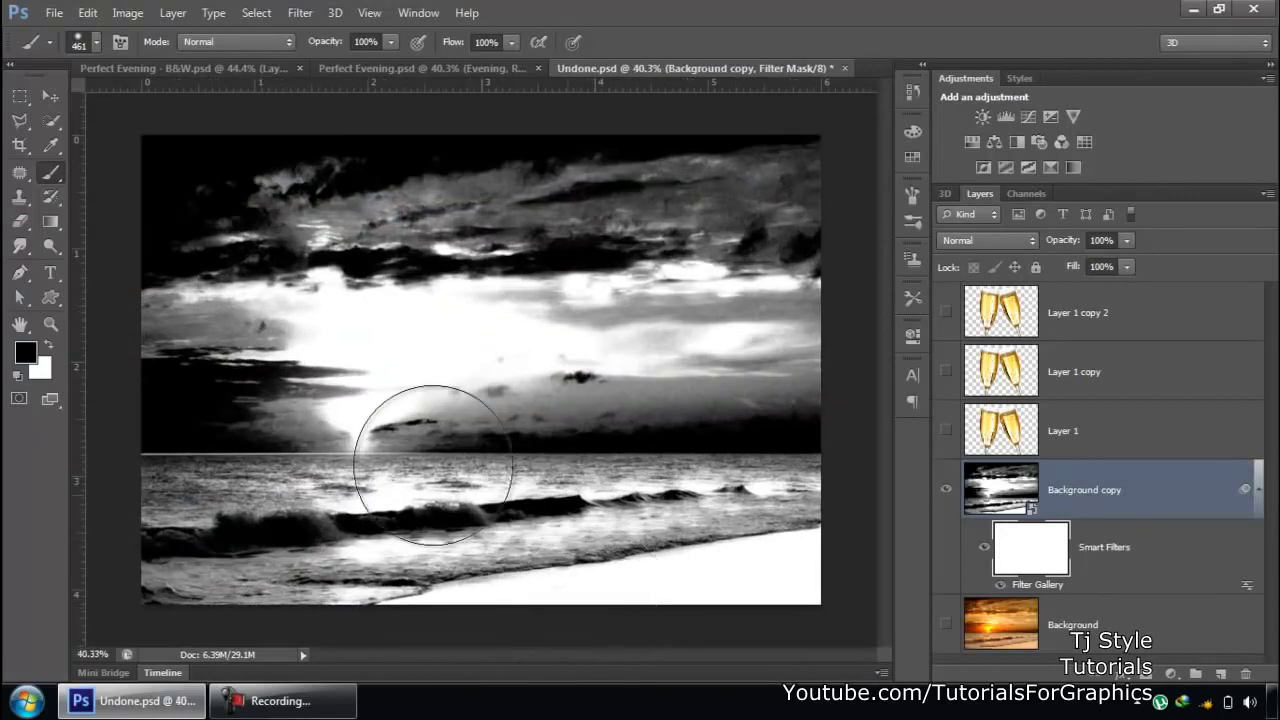
left_click(378, 371)
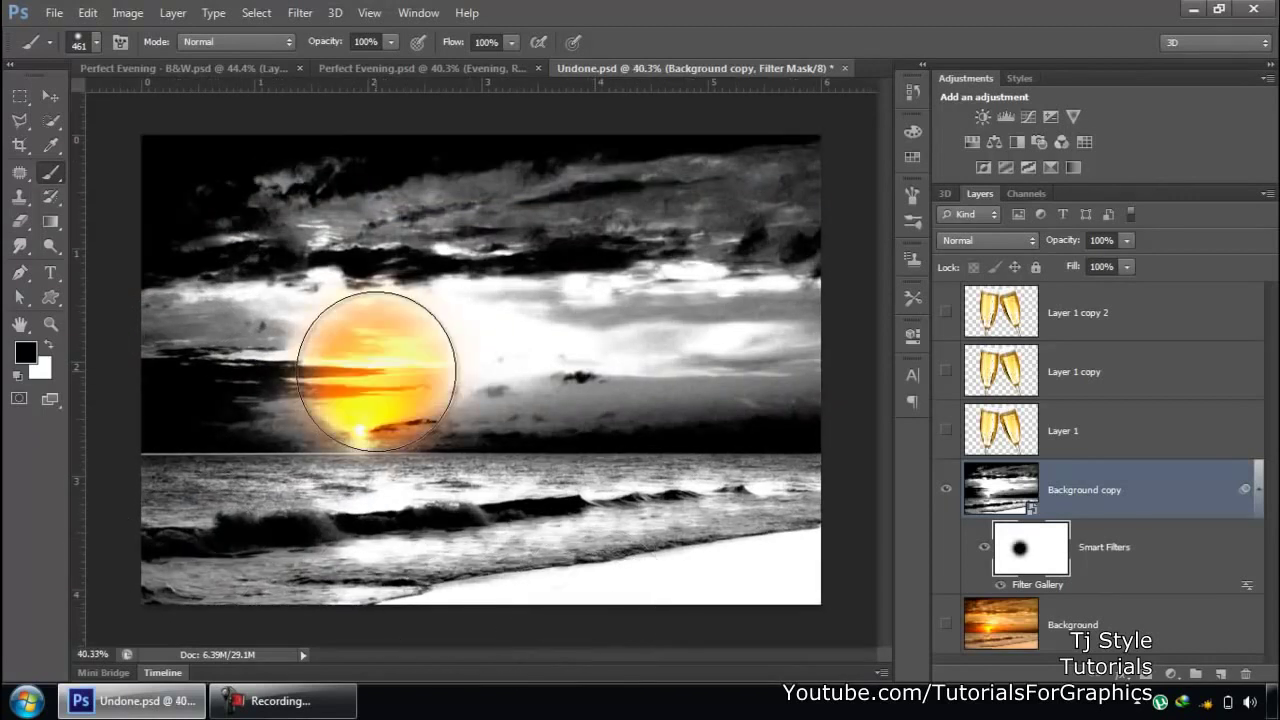
left_click(492, 368)
left_click(606, 382)
left_click_drag(668, 366, 514, 340)
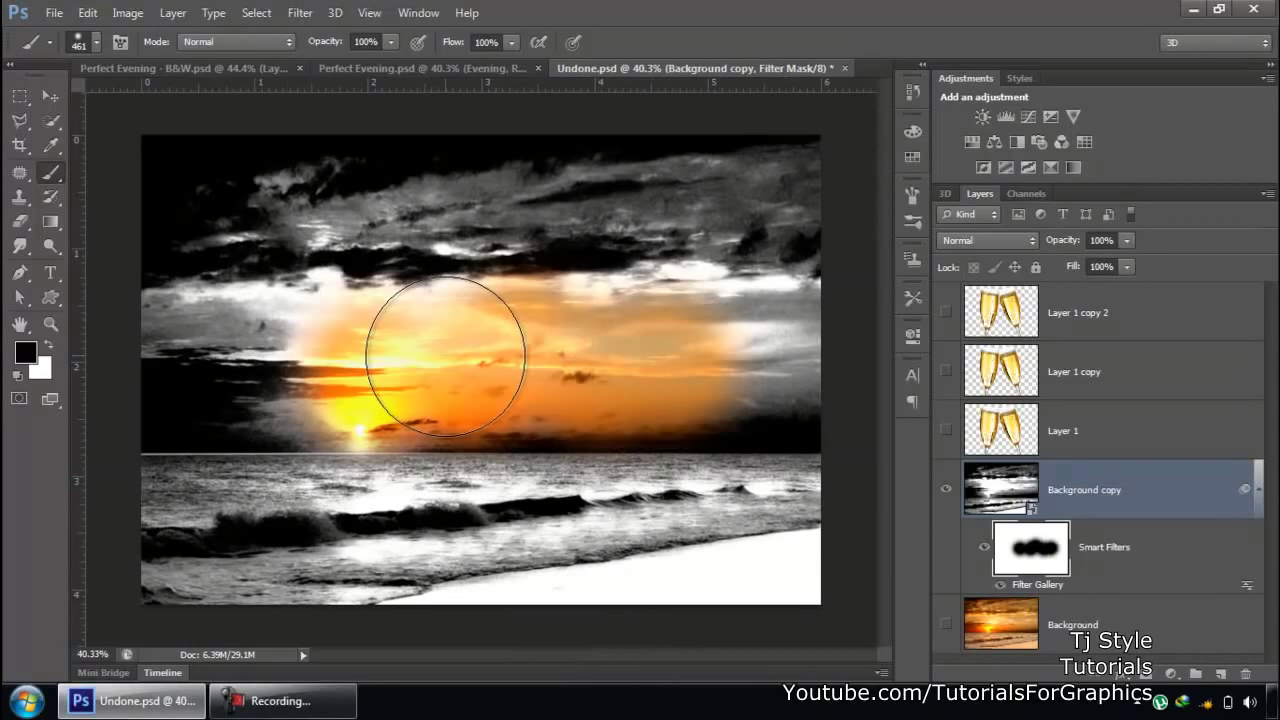
mouse_move(590, 370)
left_mouse_down()
mouse_move(339, 362)
mouse_move(314, 375)
mouse_move(336, 401)
mouse_move(362, 402)
mouse_move(710, 357)
mouse_move(716, 344)
mouse_move(754, 352)
mouse_move(497, 312)
mouse_move(405, 314)
mouse_move(405, 372)
left_mouse_up()
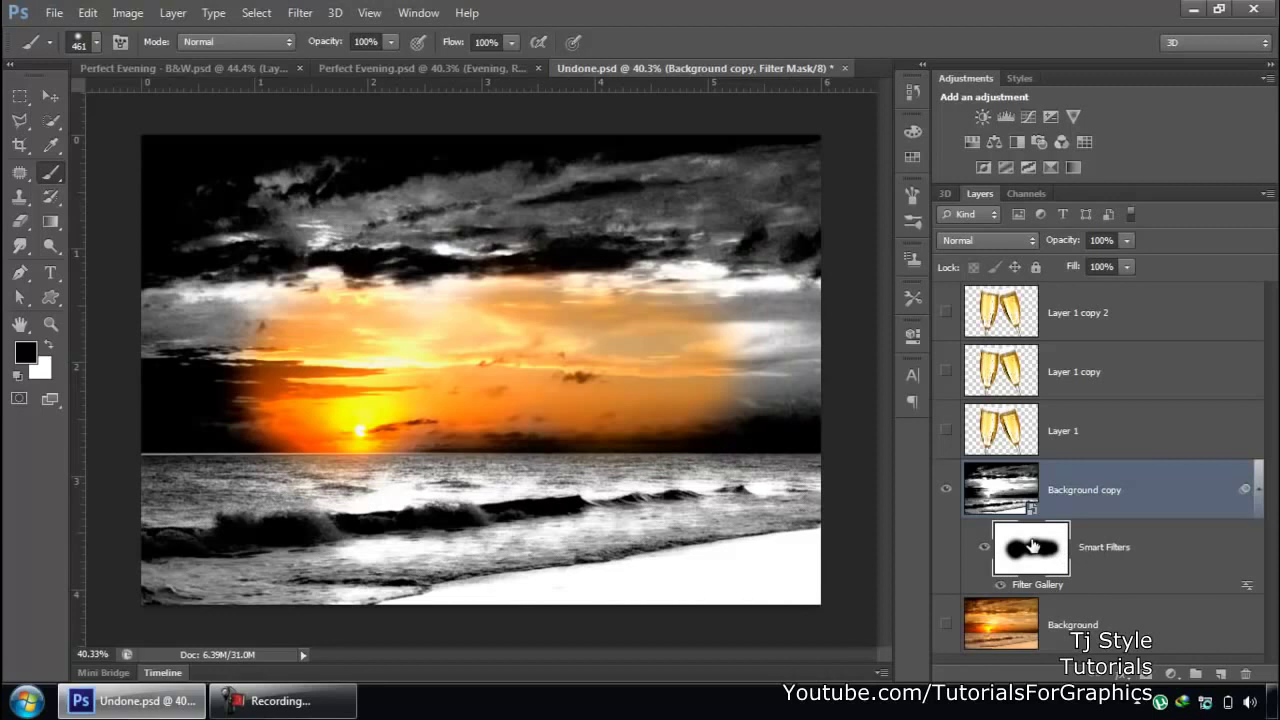
Step: Delete the smart filter mask from the Background copy layer
right_click(1033, 546)
left_click(1072, 430)
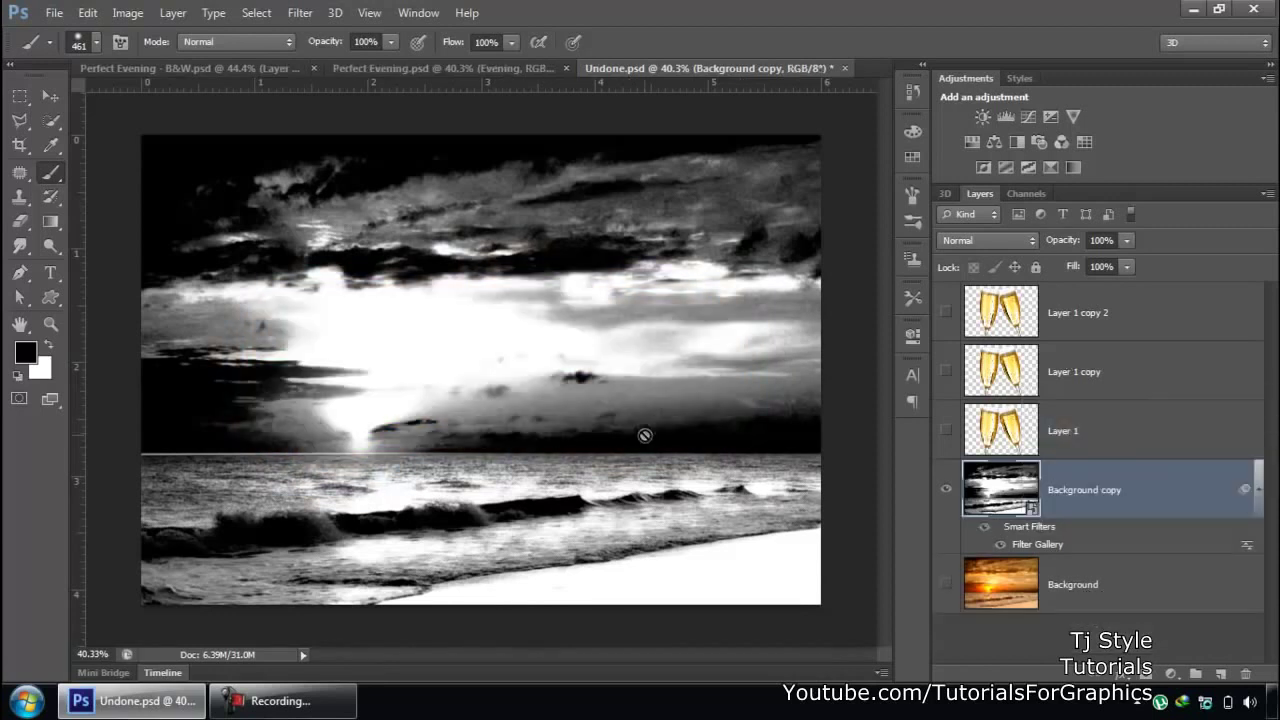
Step: Show Layer 1, Layer 1 copy and Layer 1 copy 2, and collapse Background copy's smart filter list
left_click(950, 430)
left_click(946, 371)
left_click(946, 312)
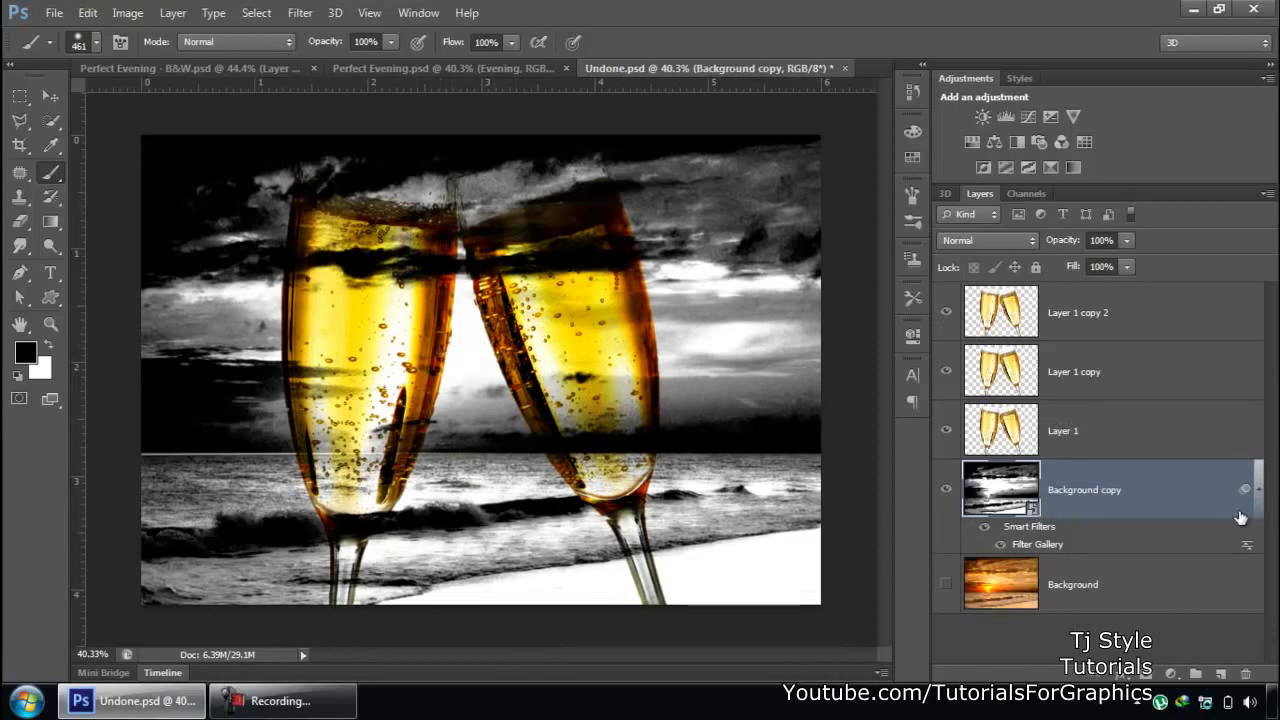
left_click(1257, 489)
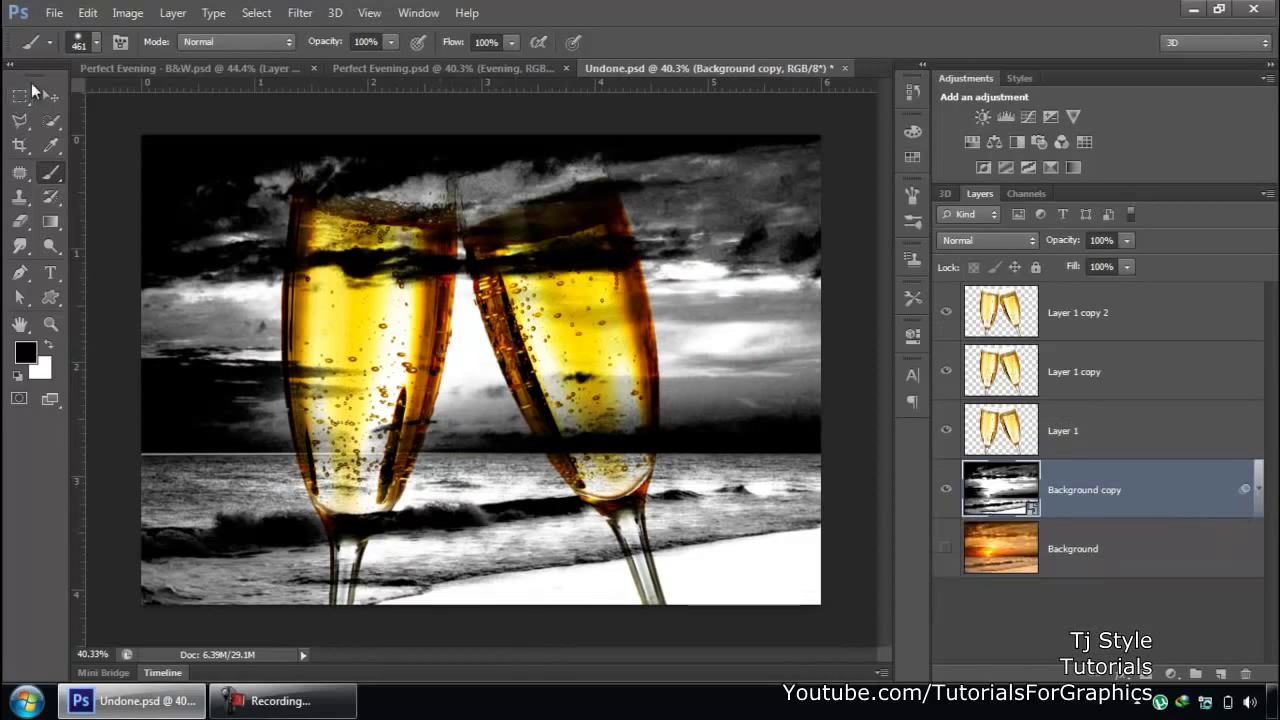
Step: With the Move tool active, review the blend mode and opacity of each of the three champagne glass layers
left_click(50, 95)
left_click(1107, 327)
left_click(1074, 440)
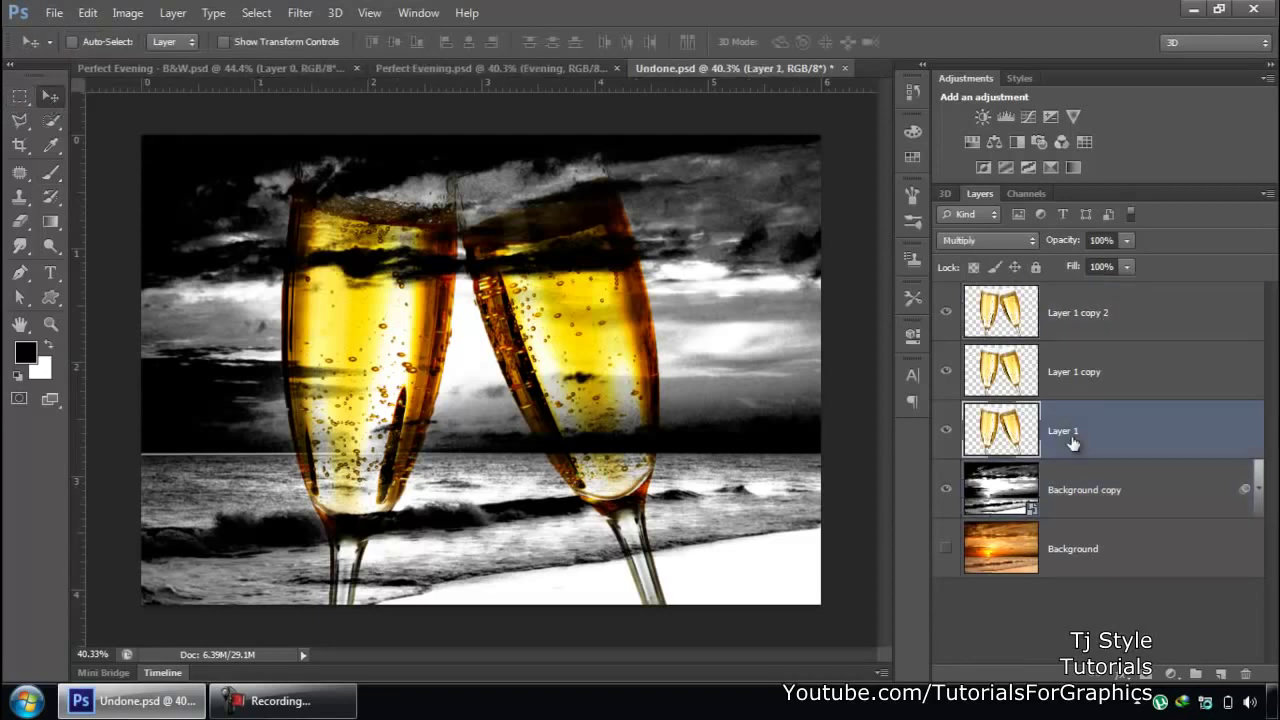
left_click(1007, 292)
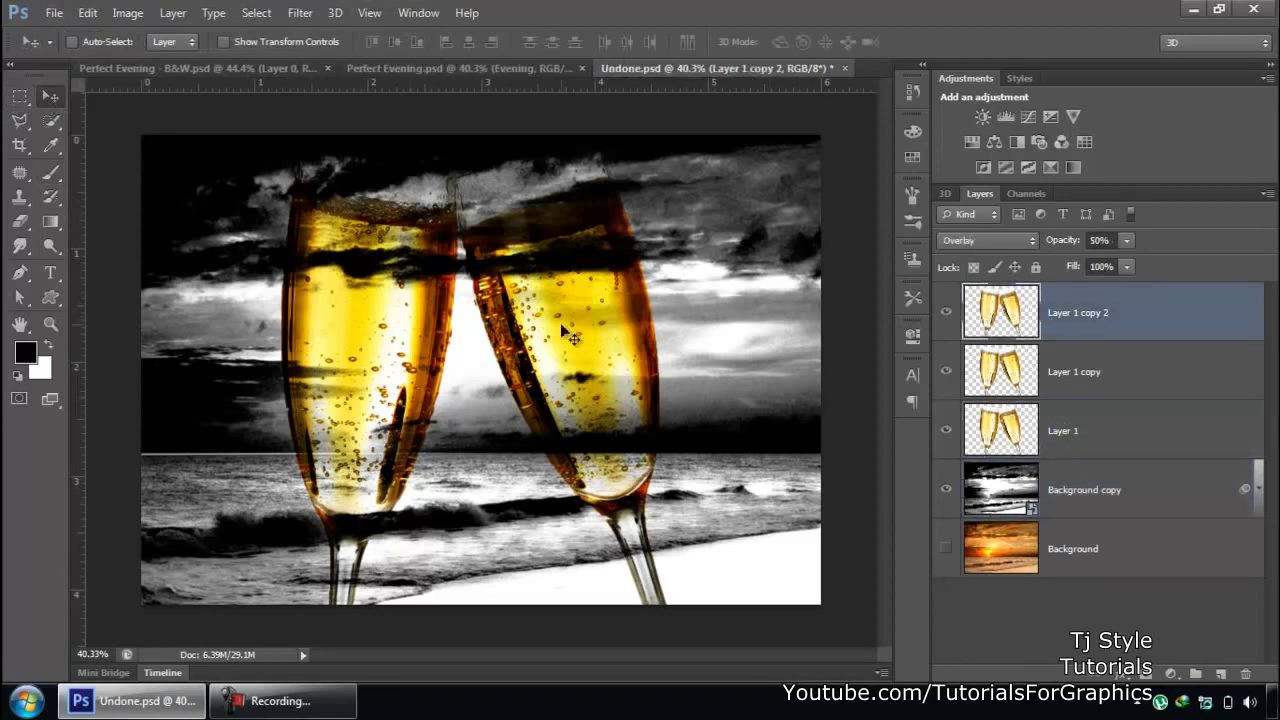
left_click(1091, 455)
left_click(1077, 490)
mouse_move(1077, 490)
left_mouse_down()
mouse_move(1070, 580)
mouse_move(1063, 464)
mouse_move(1065, 478)
left_mouse_up()
left_click(1055, 444)
left_click(1062, 381)
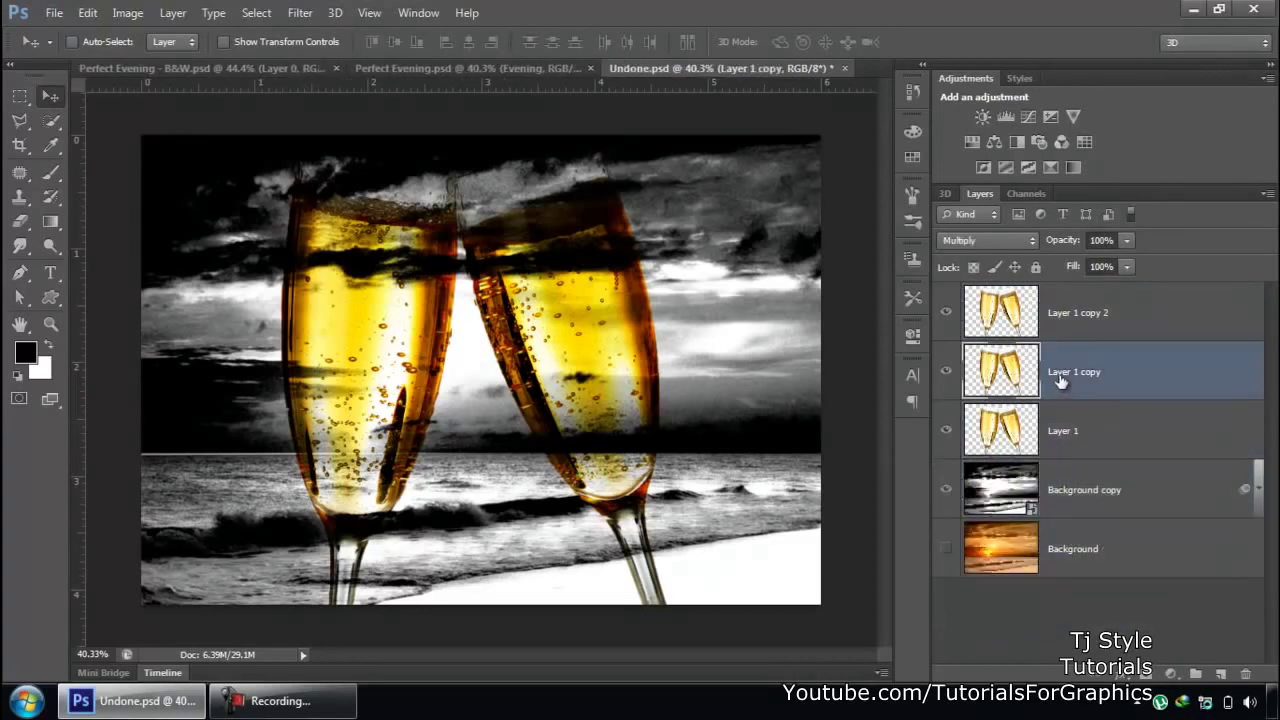
left_click(1050, 322, "shift")
left_click(1066, 306)
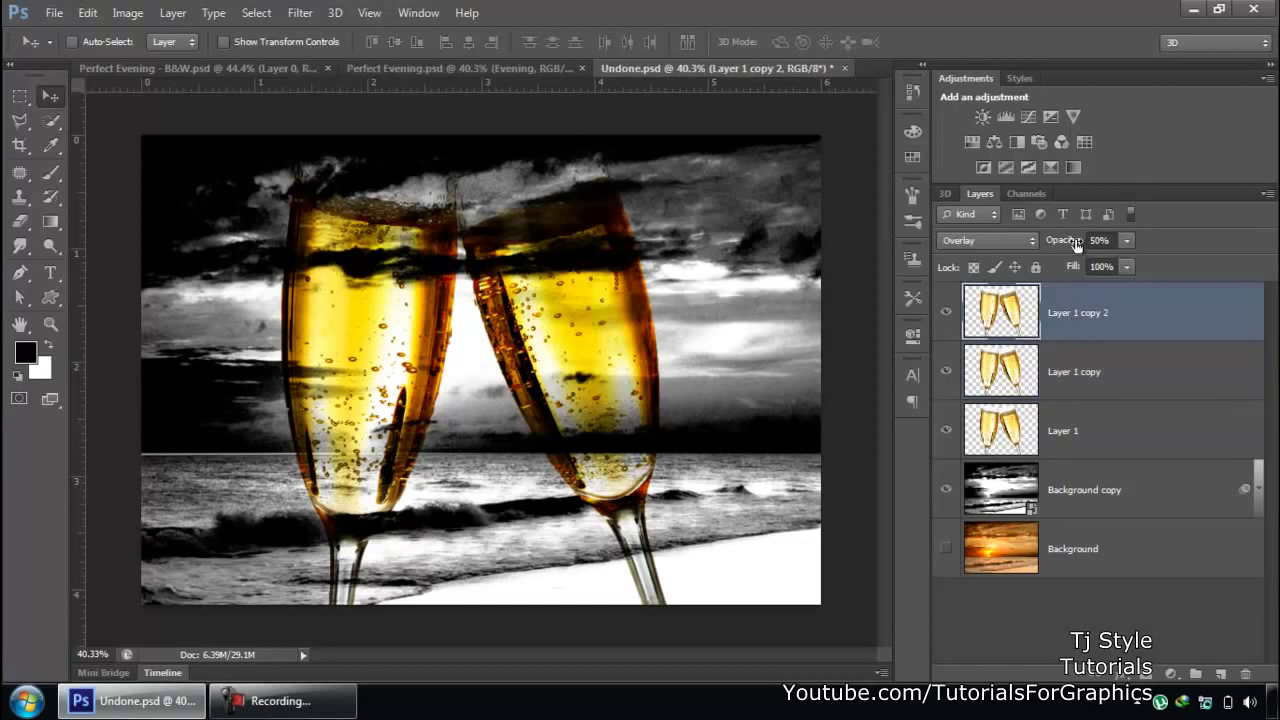
Step: Try a higher opacity on Layer 1 copy 2, and set it back to 50%
left_click_drag(1076, 245, 1267, 237)
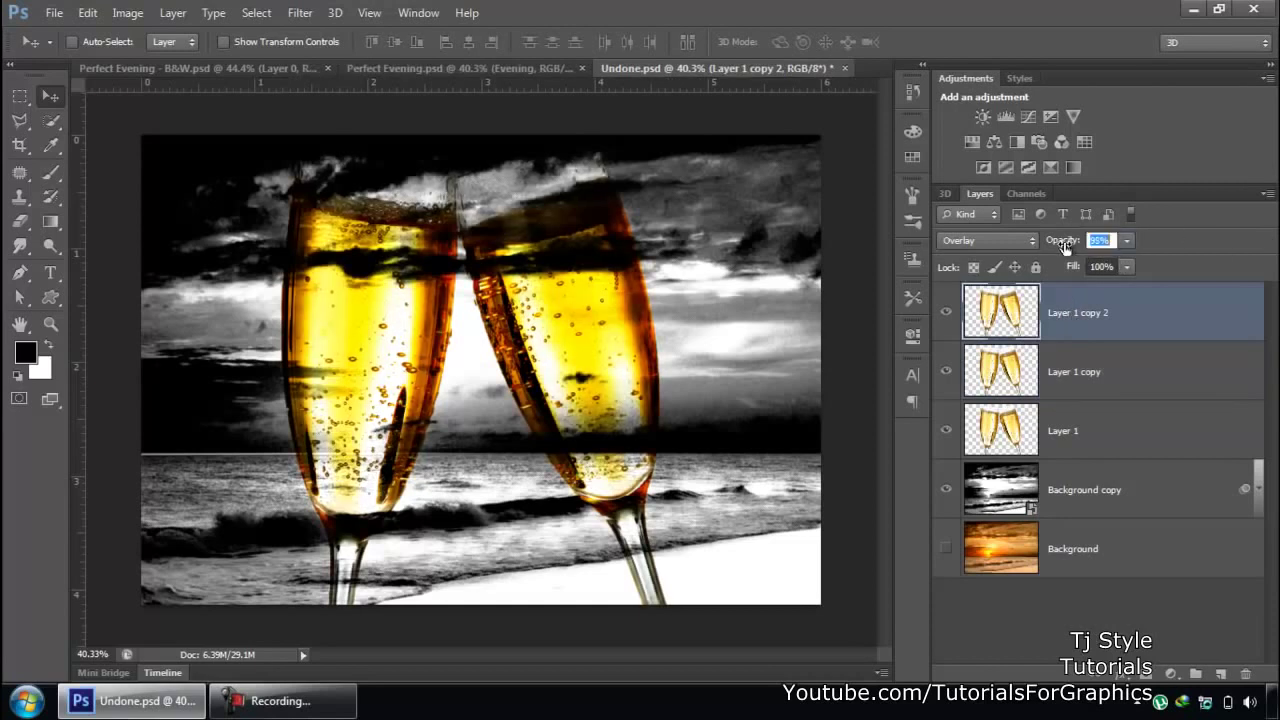
left_click(1111, 240)
type("50")
key("Return")
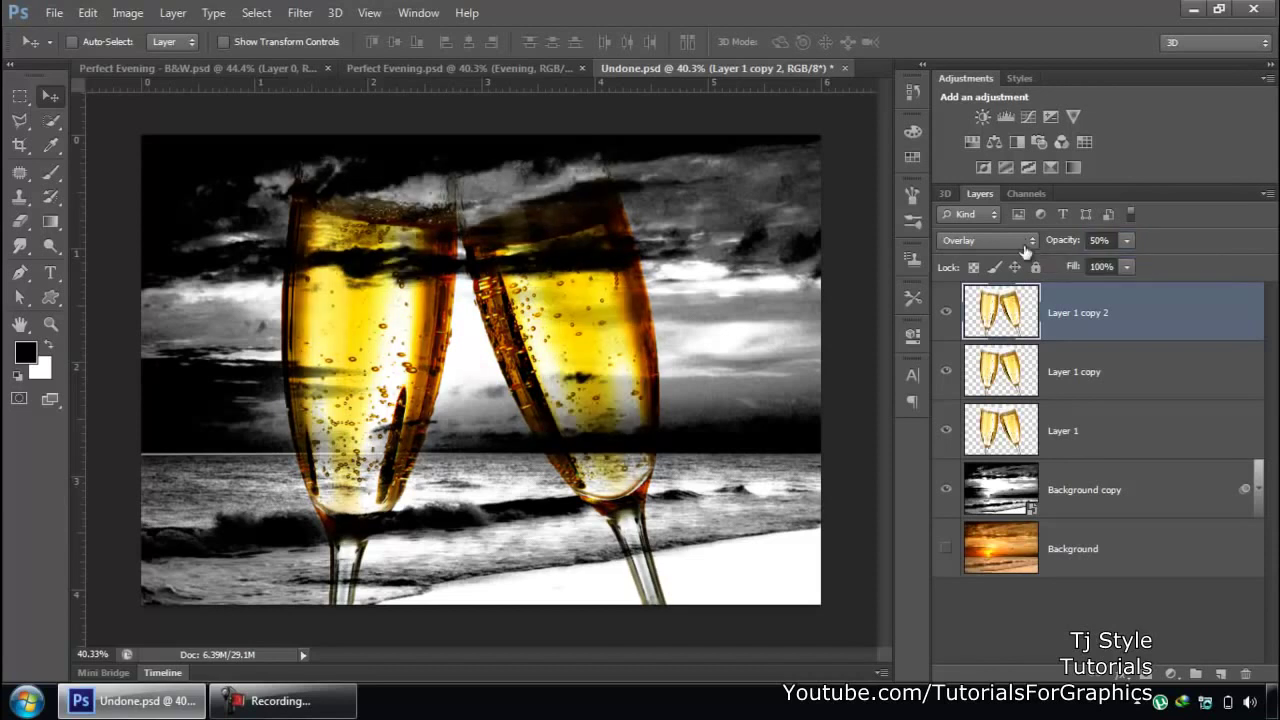
Step: Look at Perfect Evening.psd, switch to Perfect Evening - B&W.psd and show Layer 2 copy, Layer 2 copy 2 and Layer 2
left_click(302, 705)
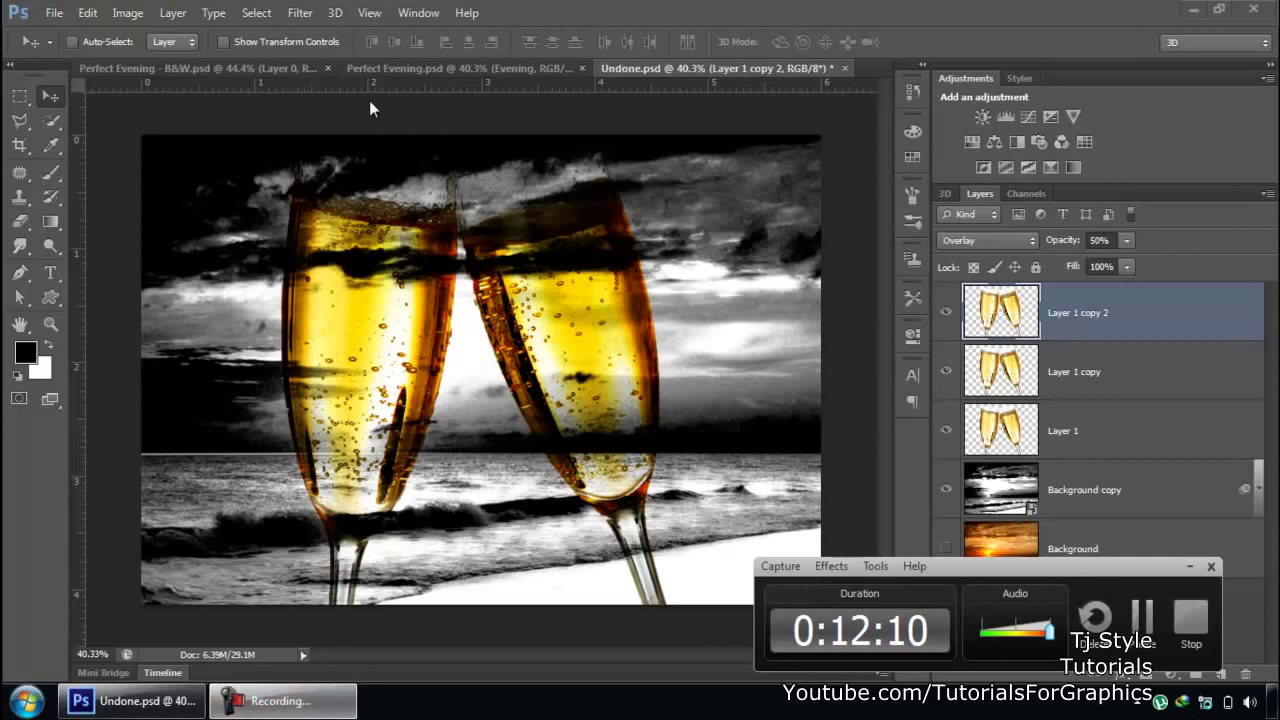
left_click(378, 70)
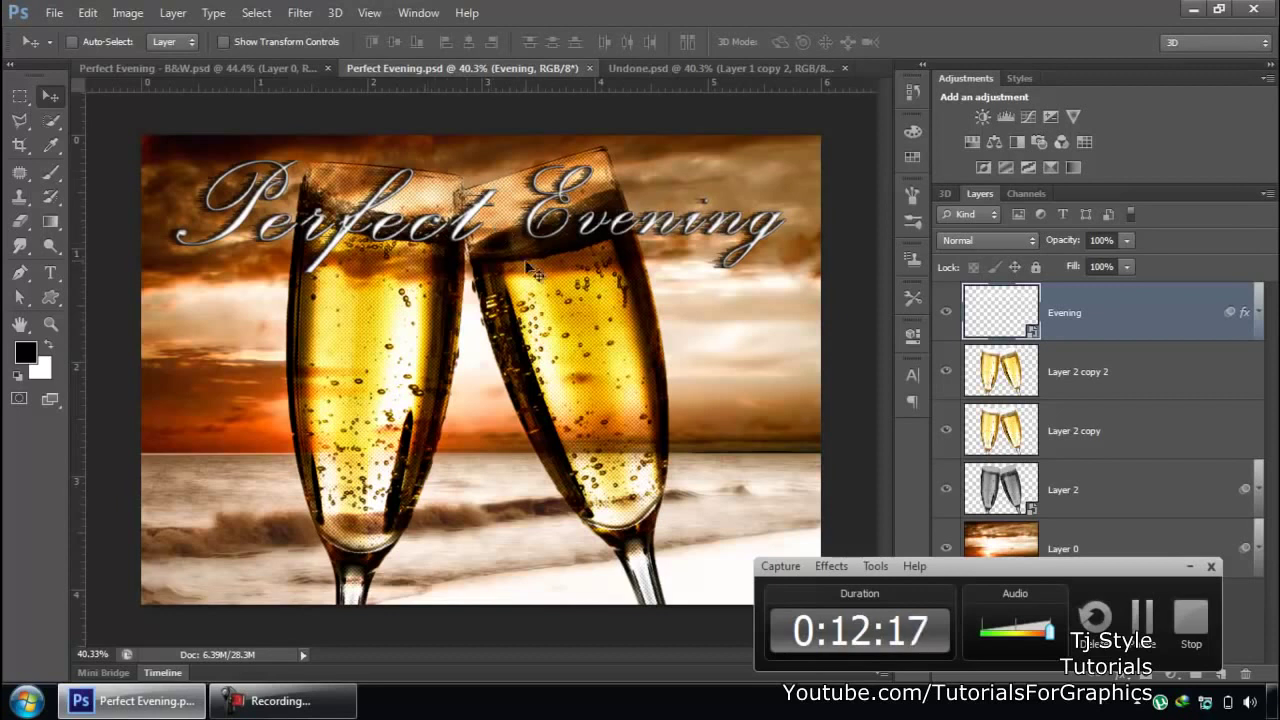
left_click(269, 72)
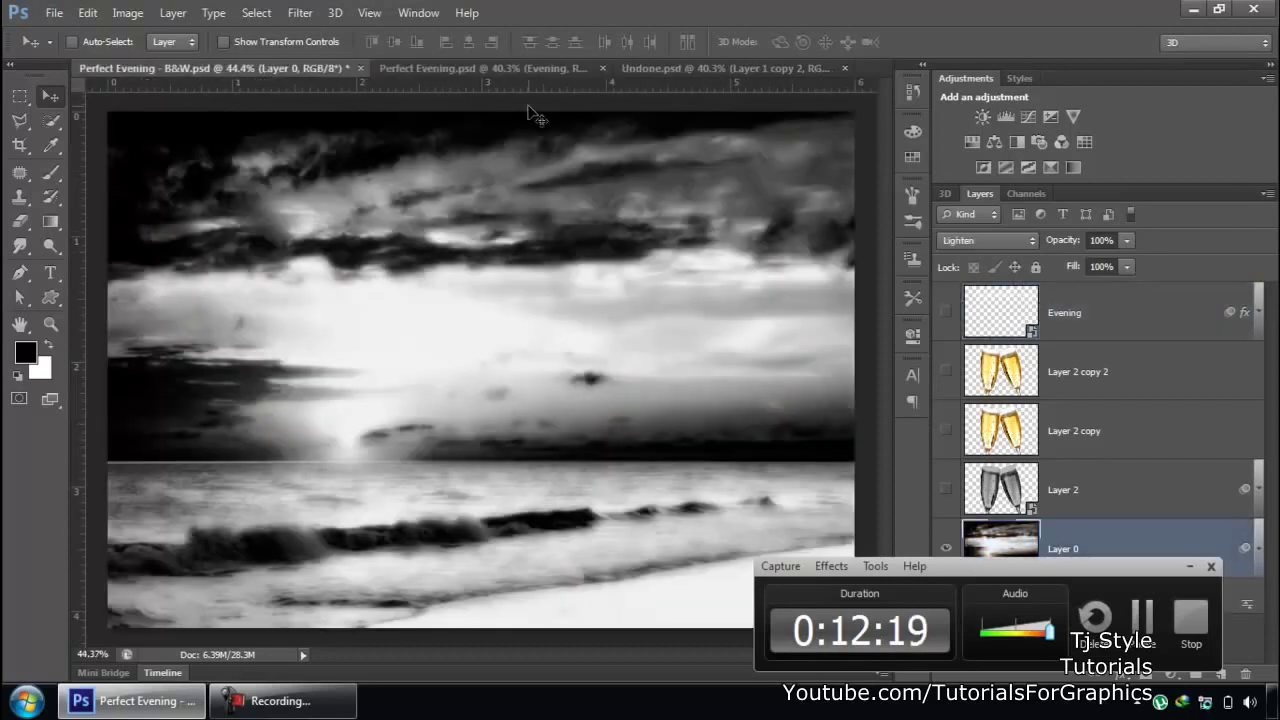
left_click(945, 432)
left_click(946, 380)
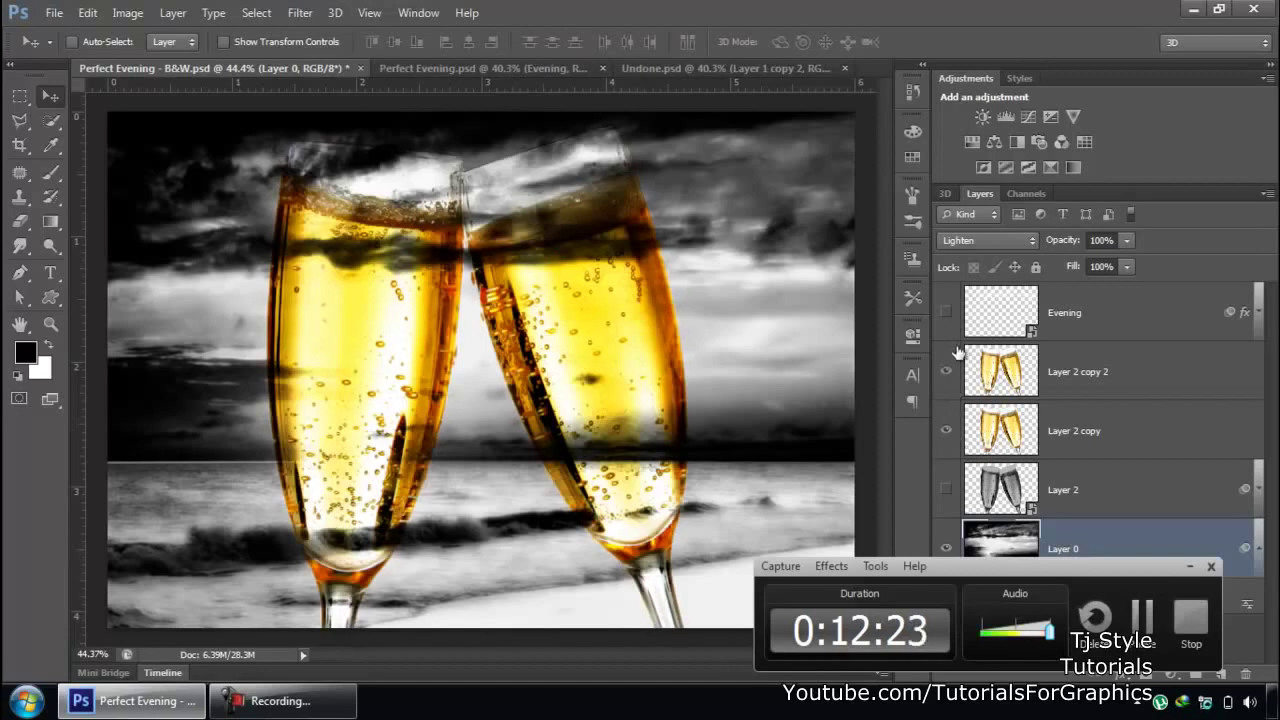
left_click(944, 489)
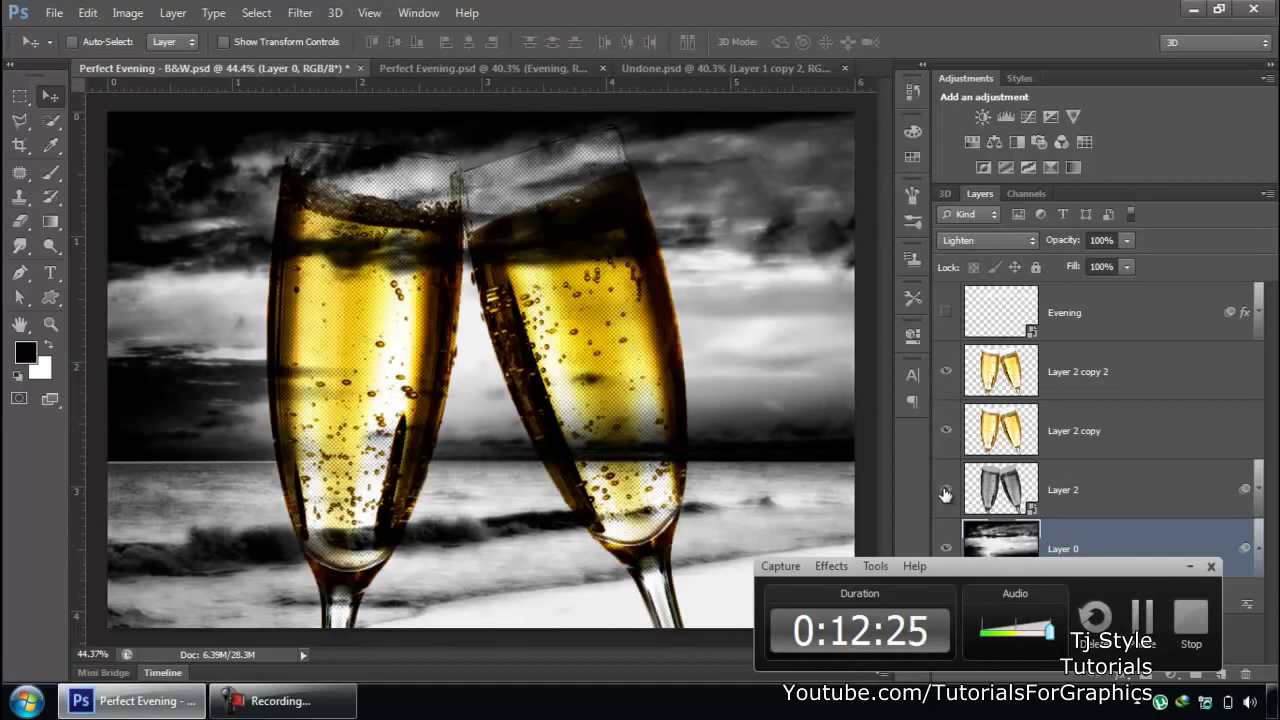
Step: Compare Layer 1 copy and Layer 1 in Undone.psd with the glasses in Perfect Evening - B&W.psd
left_click(734, 72)
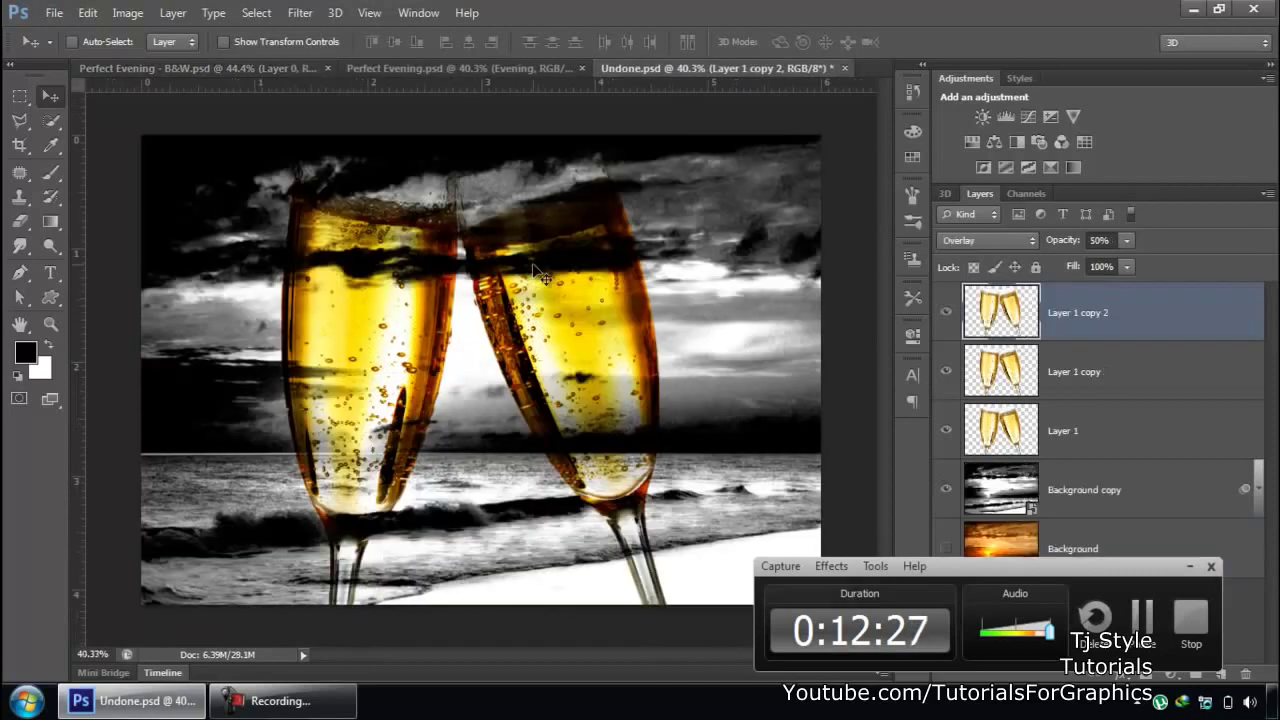
left_click(1090, 378)
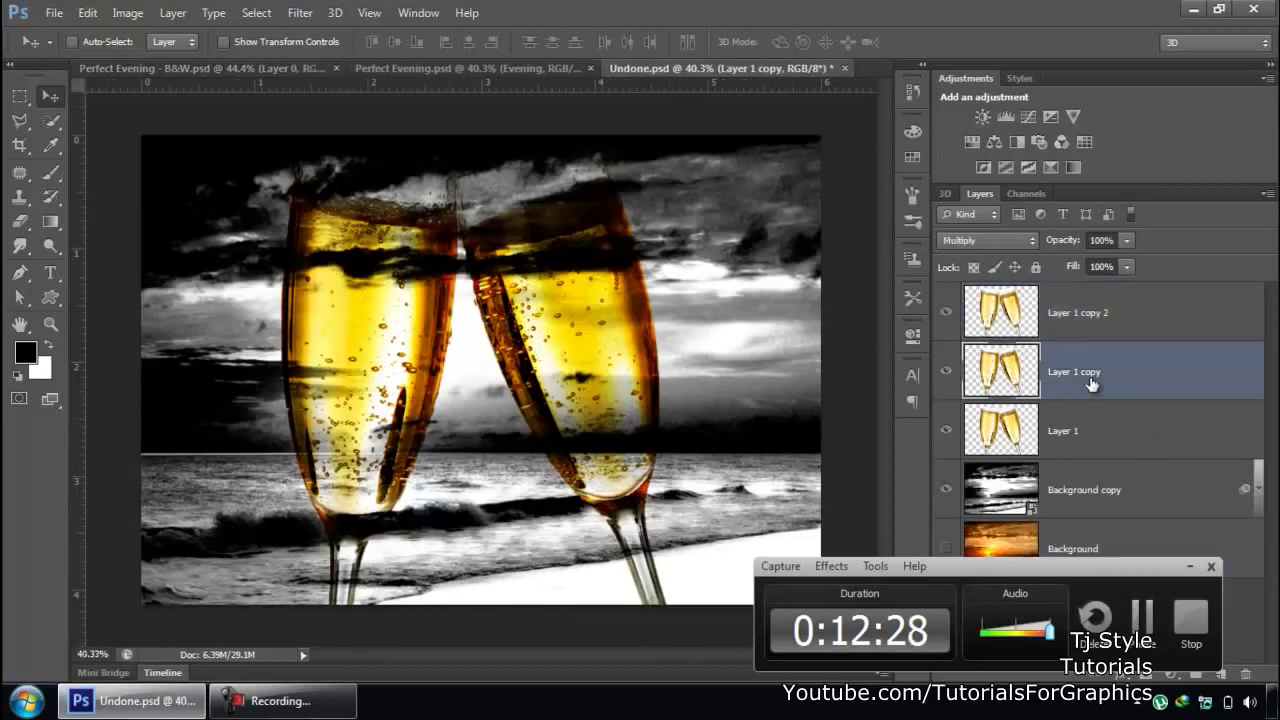
left_click(1080, 425)
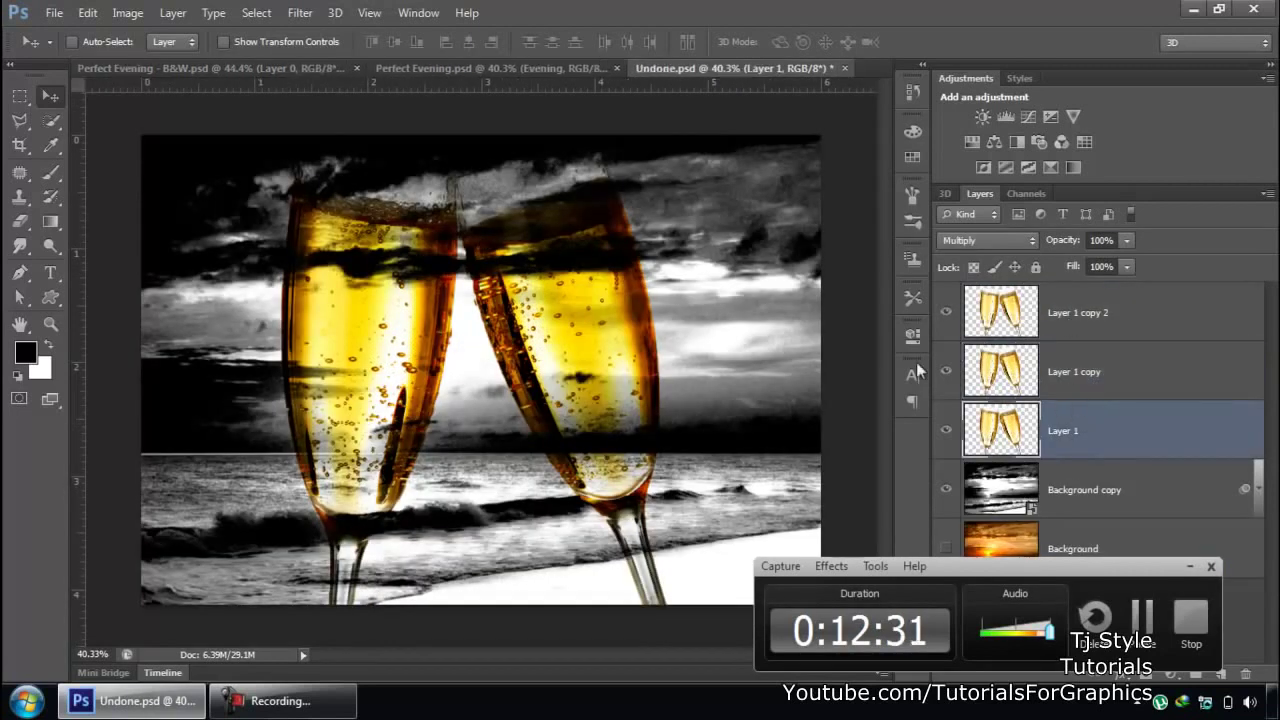
left_click(238, 68)
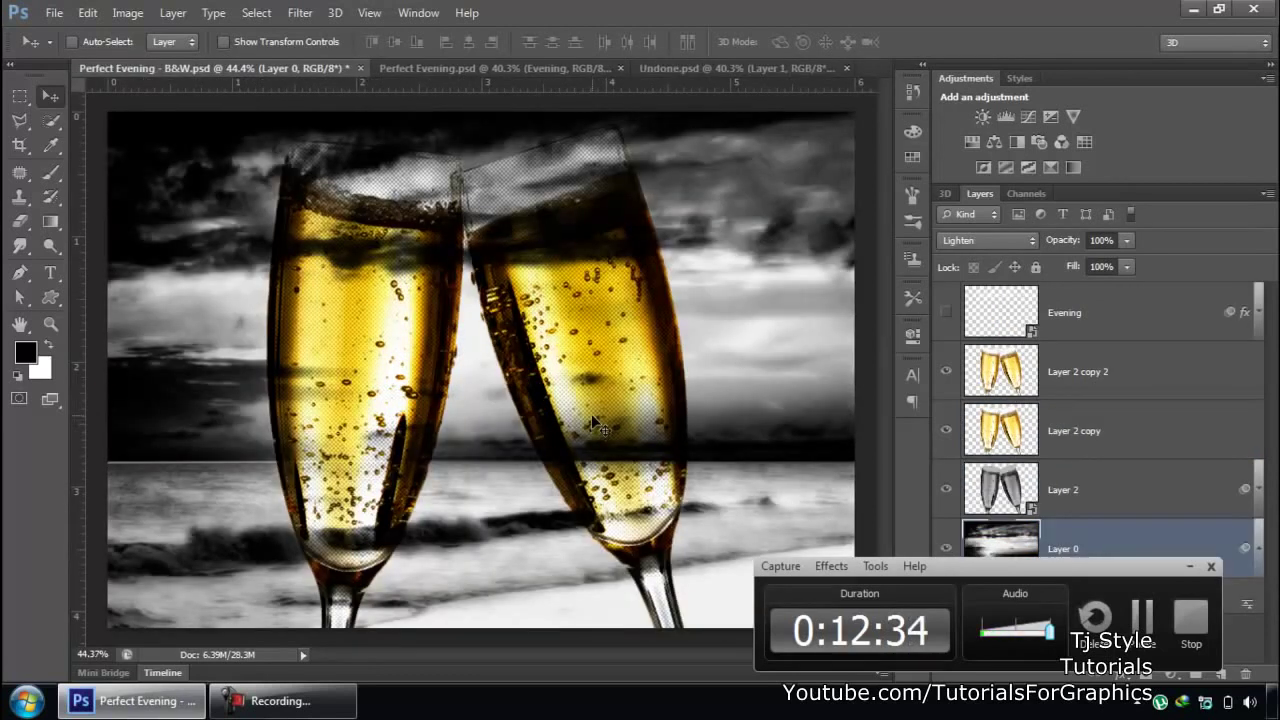
left_click_drag(1058, 572, 1081, 570)
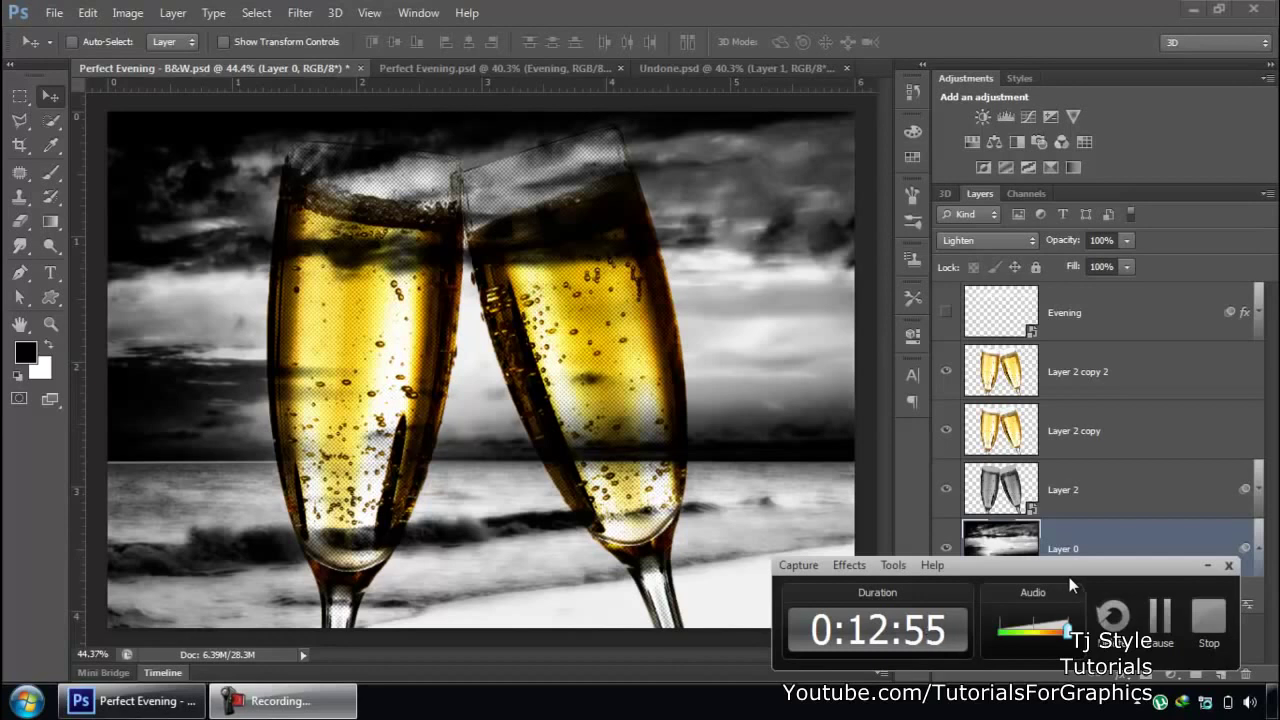
left_click_drag(1076, 576, 1107, 570)
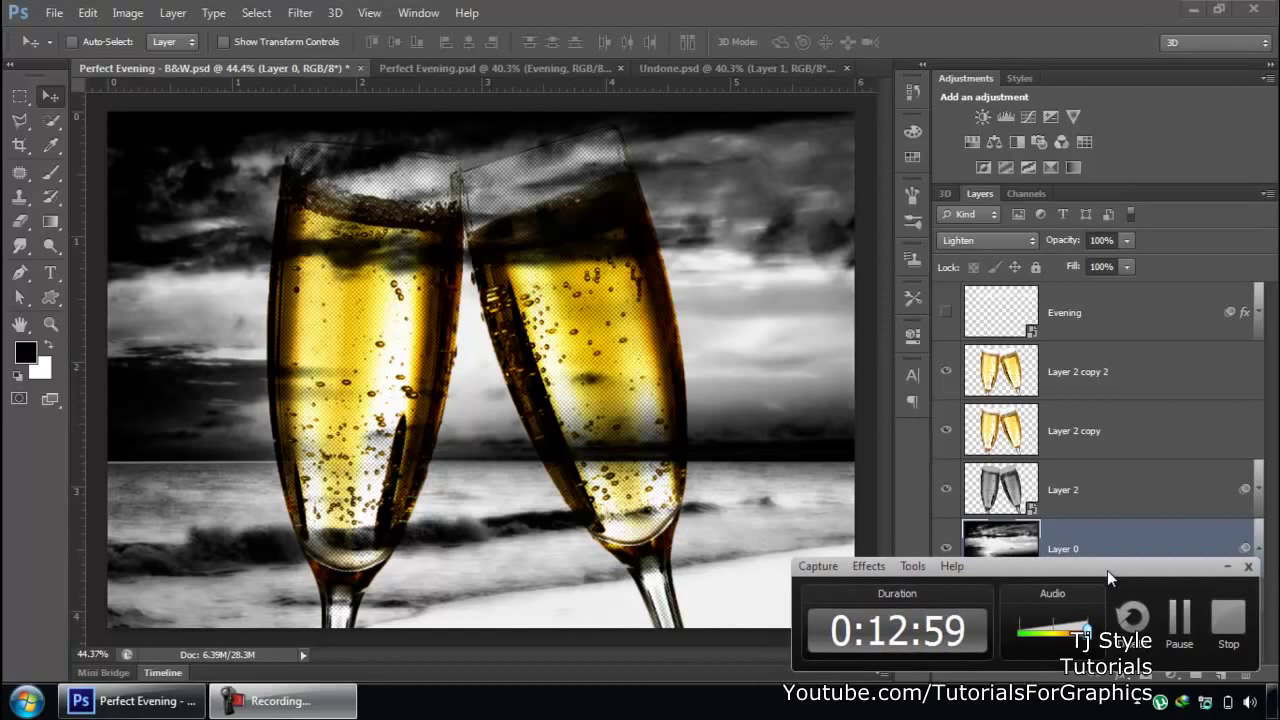